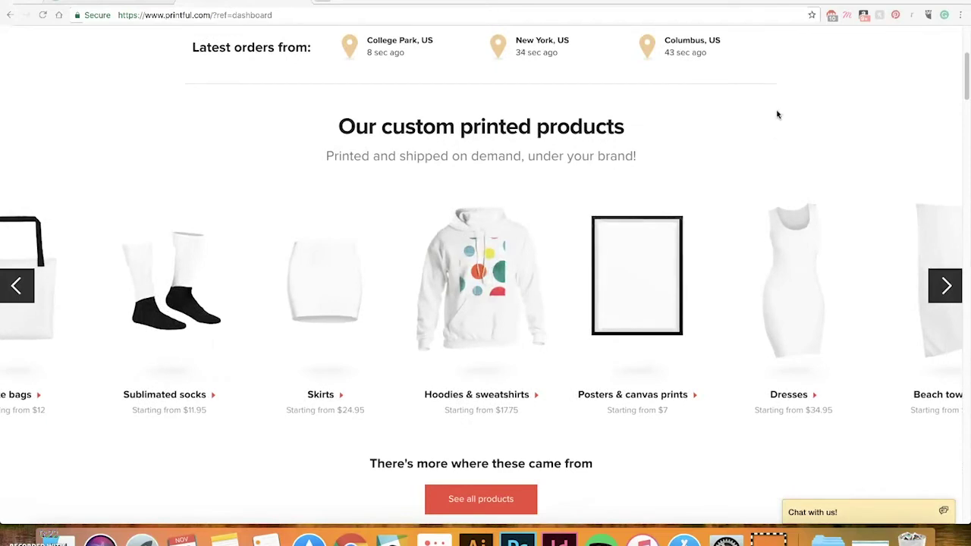
# - Look through the Printful homepage, covering the custom printed products, the How it works section and the supported ecommerce platforms and marketplaces
pyautogui.scroll(-5, 835, 129)
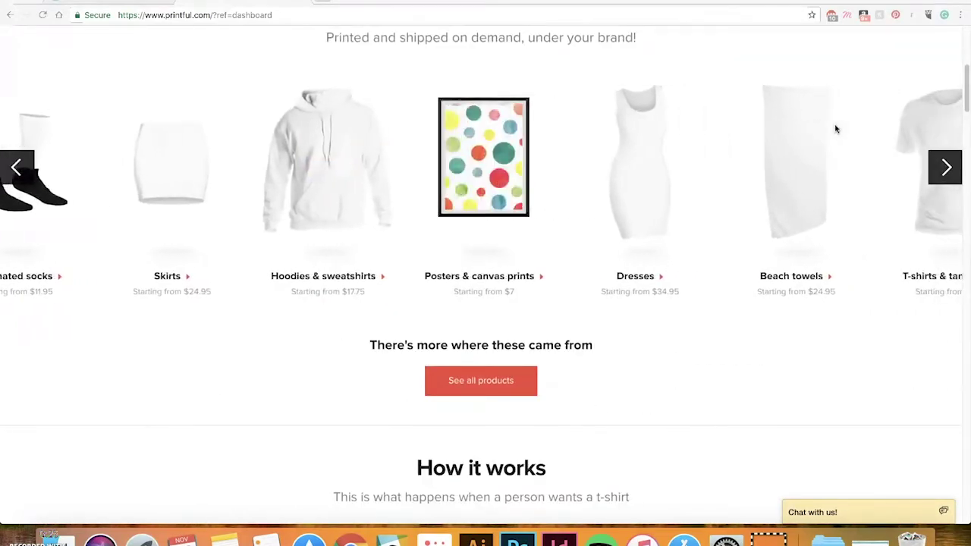
pyautogui.scroll(-3, 835, 129)
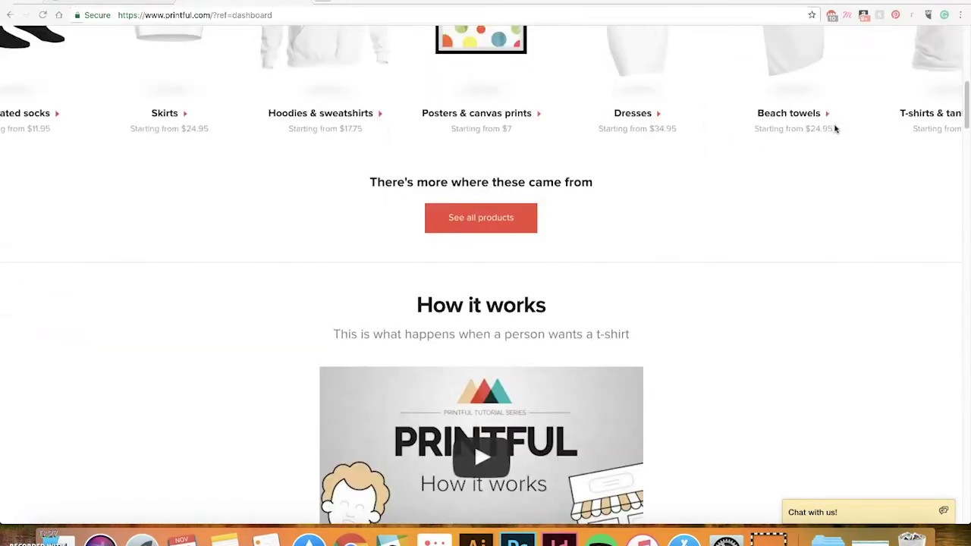
pyautogui.scroll(-3, 836, 129)
pyautogui.scroll(-5, 835, 129)
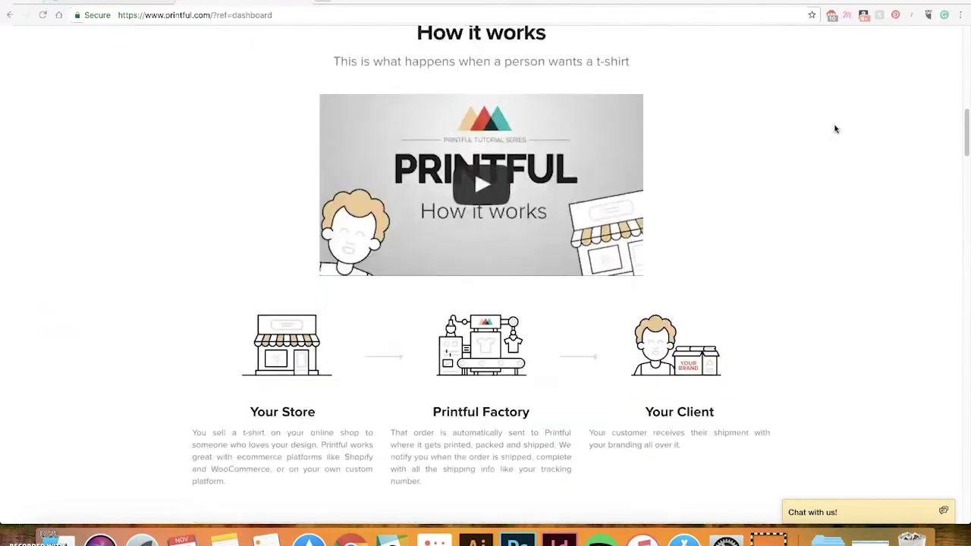
pyautogui.scroll(-3, 836, 129)
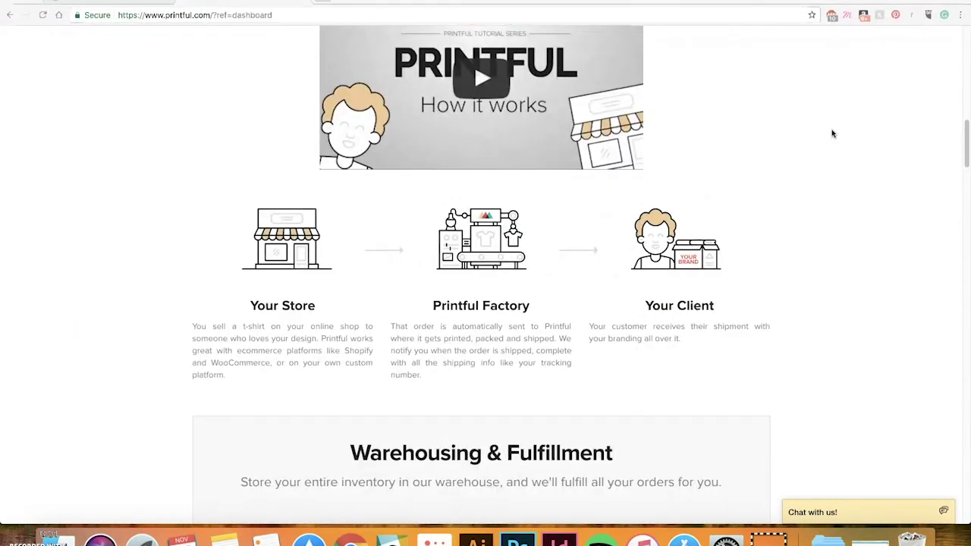
pyautogui.scroll(-5, 832, 132)
pyautogui.scroll(-10, 830, 154)
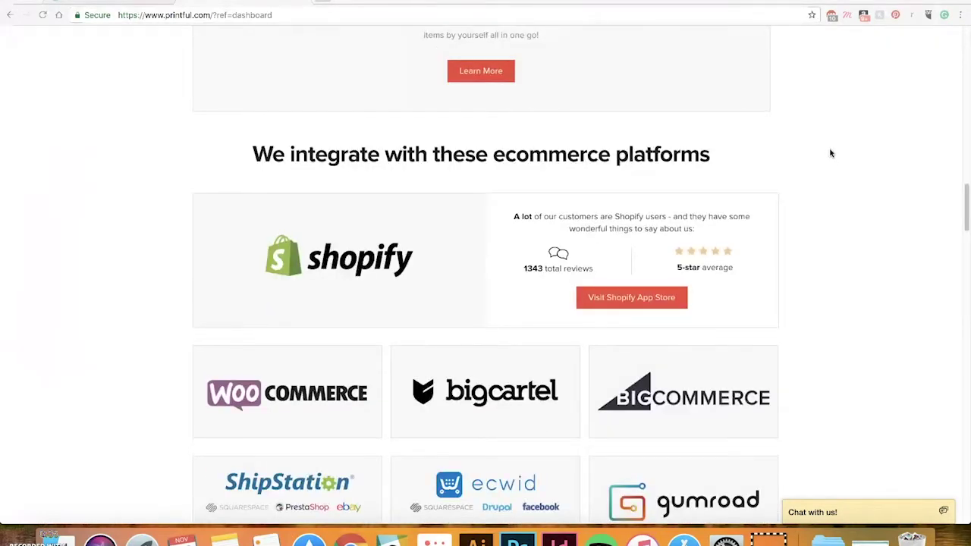
pyautogui.scroll(-4, 830, 154)
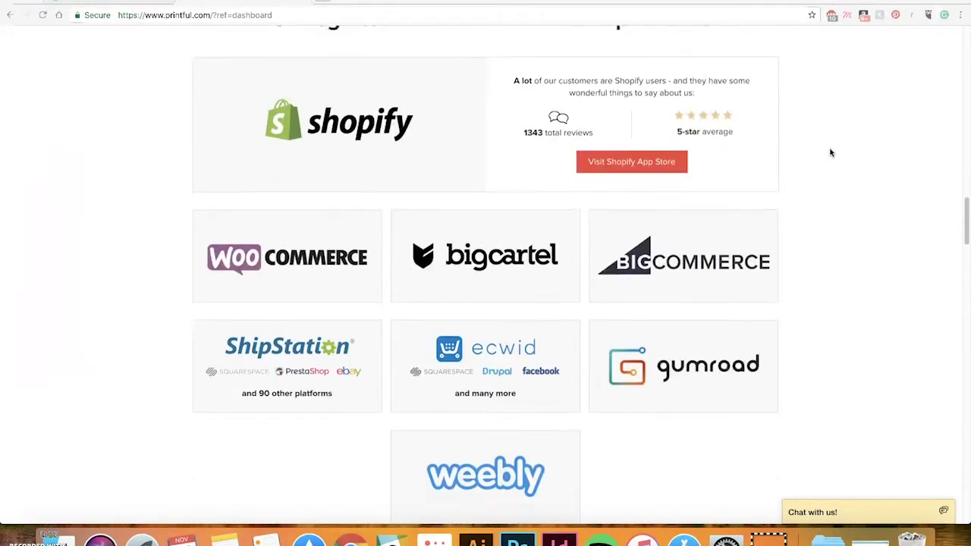
pyautogui.scroll(-8, 830, 152)
pyautogui.scroll(-3, 830, 152)
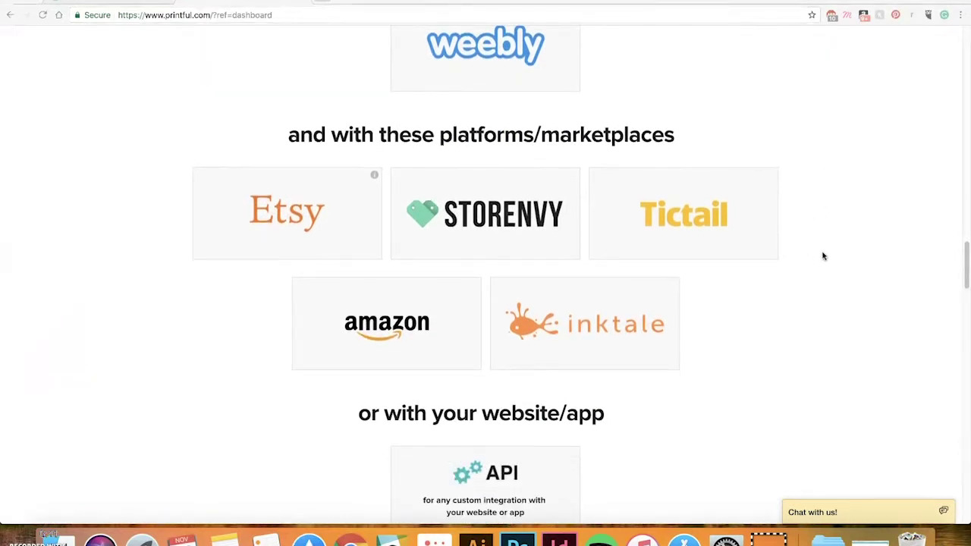
pyautogui.scroll(15, 869, 194)
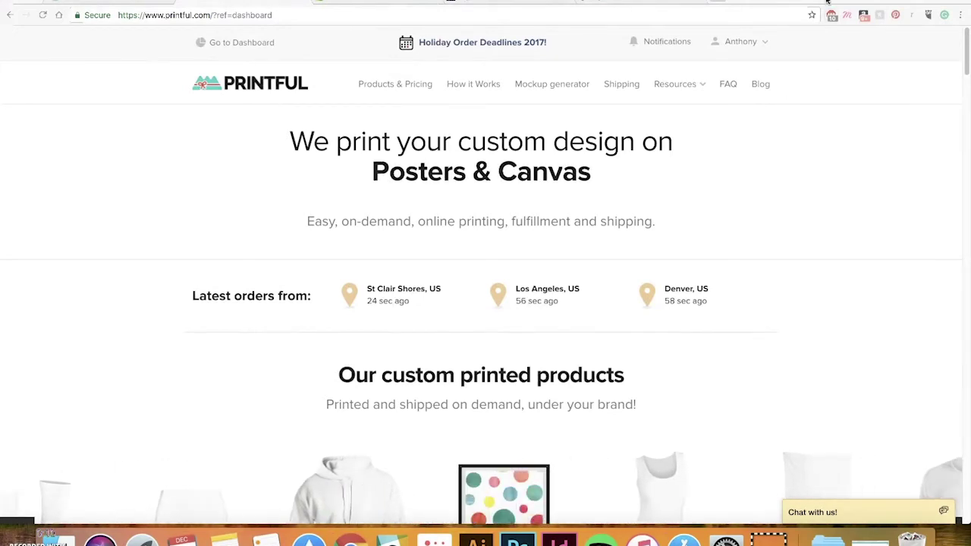
pyautogui.click(769, 44)
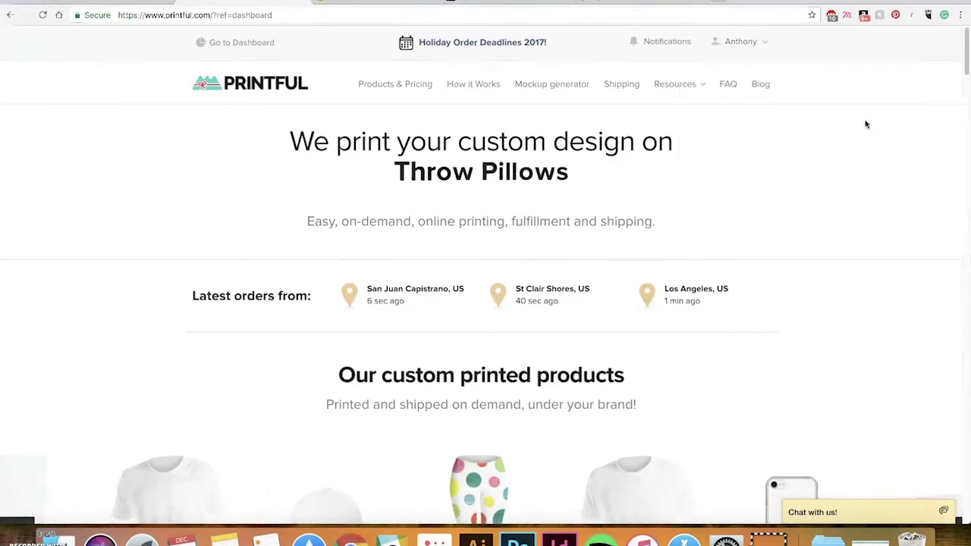
# - Examine the How it works section on the Printful homepage, following an order from the store through the factory to the client
pyautogui.scroll(-3, 855, 136)
pyautogui.scroll(-4, 875, 151)
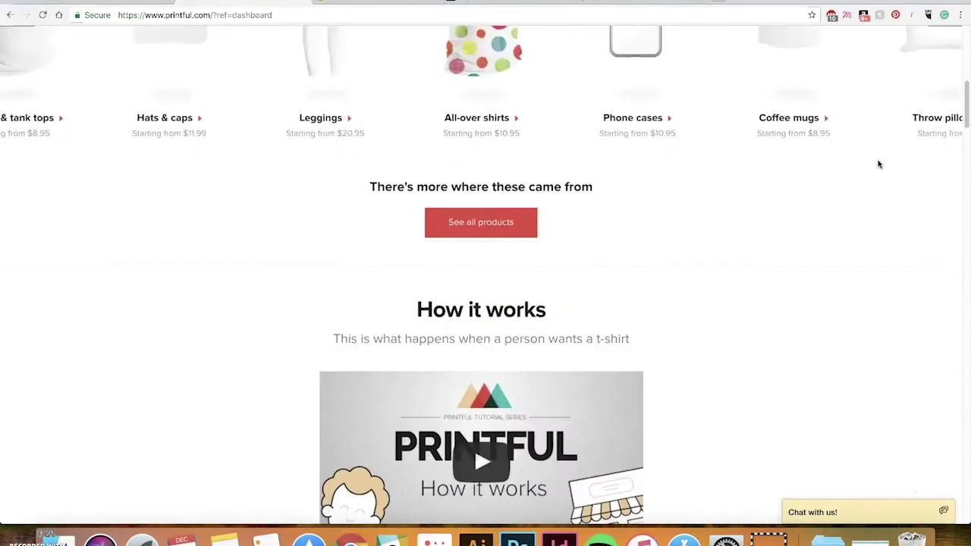
pyautogui.scroll(-3, 878, 162)
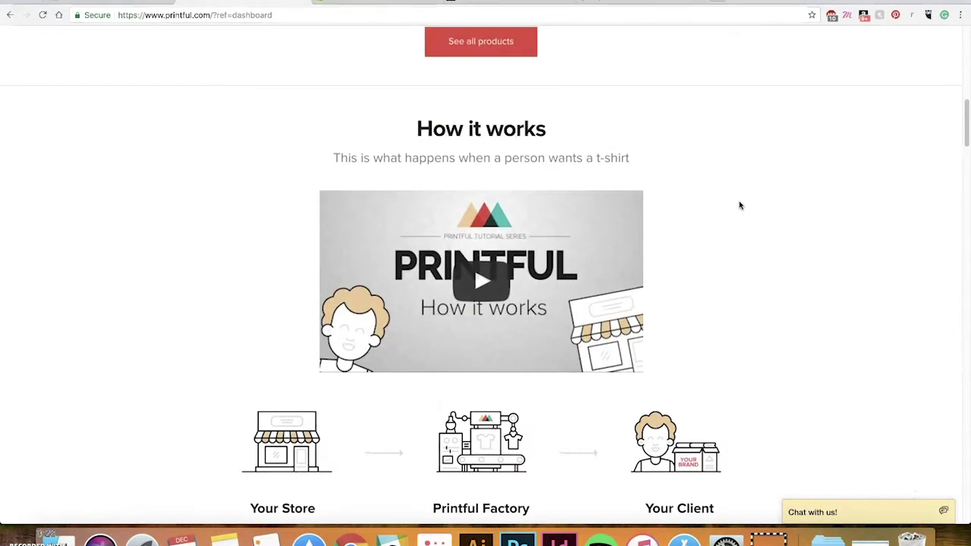
pyautogui.scroll(-1, 713, 201)
pyautogui.scroll(-1, 751, 196)
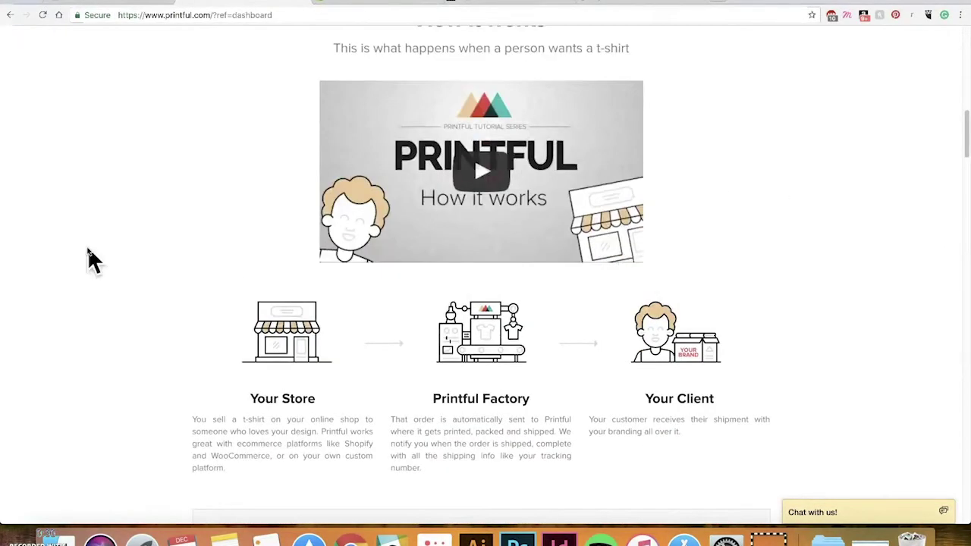
pyautogui.scroll(-1, 151, 204)
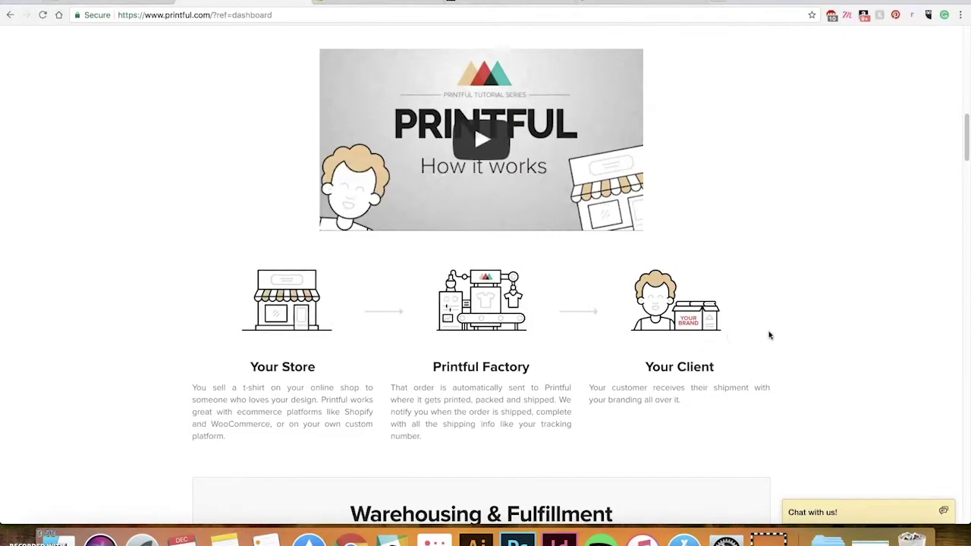
pyautogui.scroll(1, 769, 333)
pyautogui.scroll(-1, 760, 337)
pyautogui.scroll(-4, 854, 310)
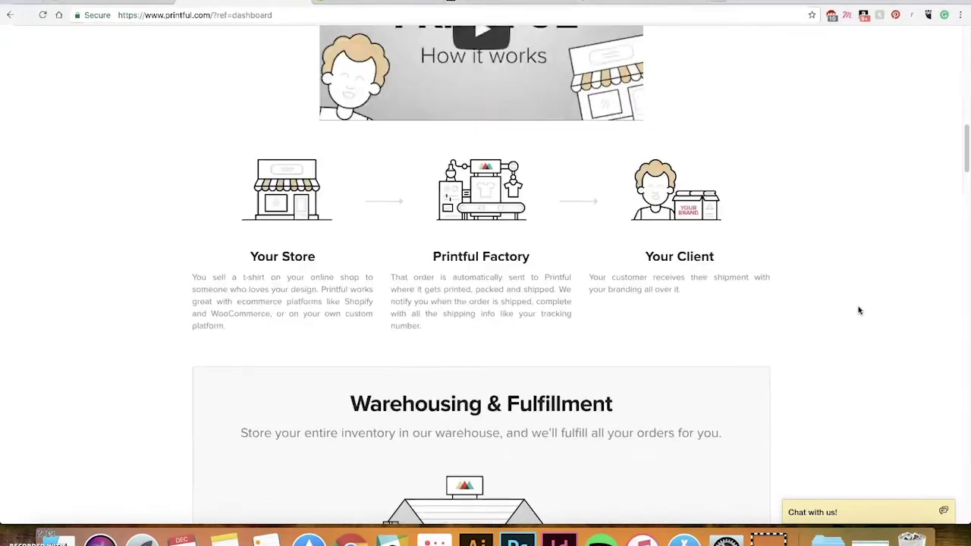
pyautogui.scroll(4, 853, 311)
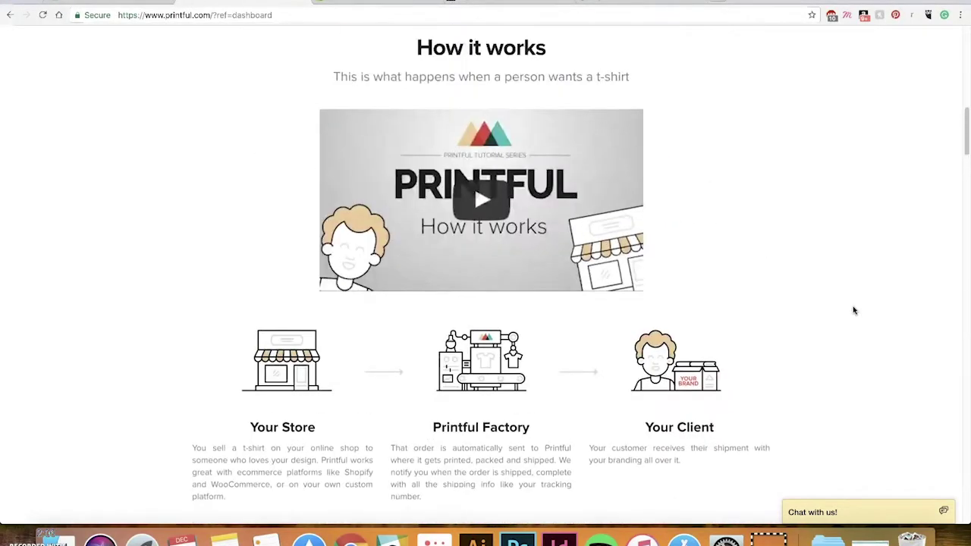
# - Review the Warehousing & Fulfillment section and the ecommerce platforms that Printful integrates with
pyautogui.scroll(-10, 213, 179)
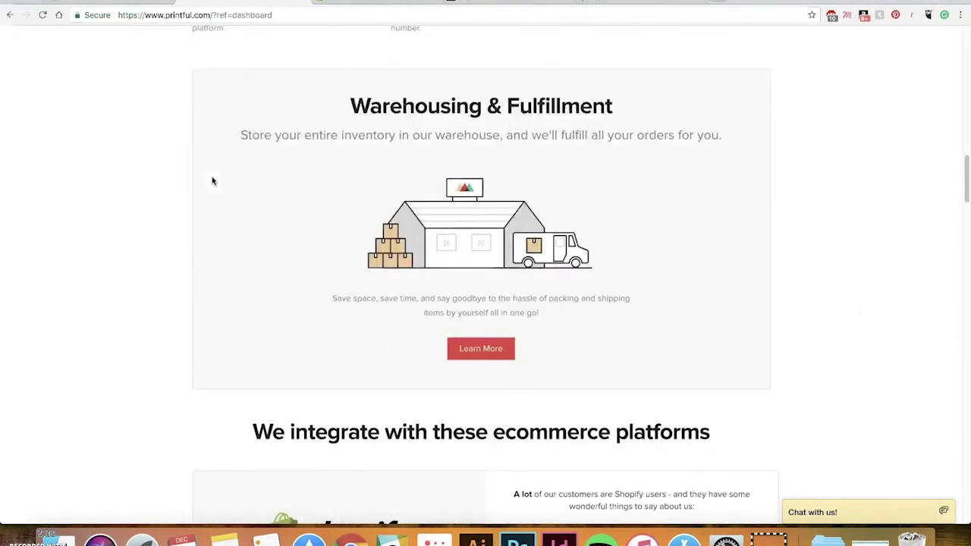
pyautogui.scroll(-2, 215, 177)
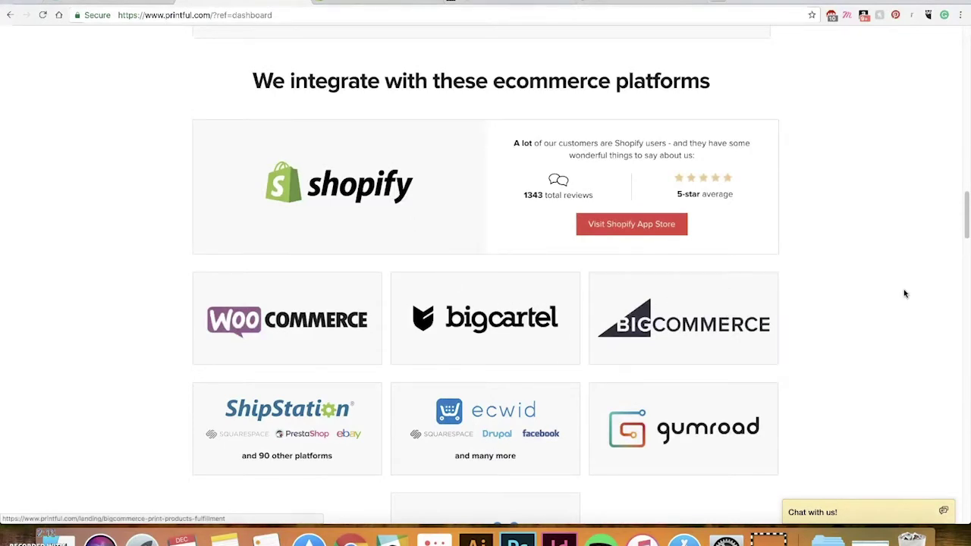
pyautogui.scroll(-1, 877, 253)
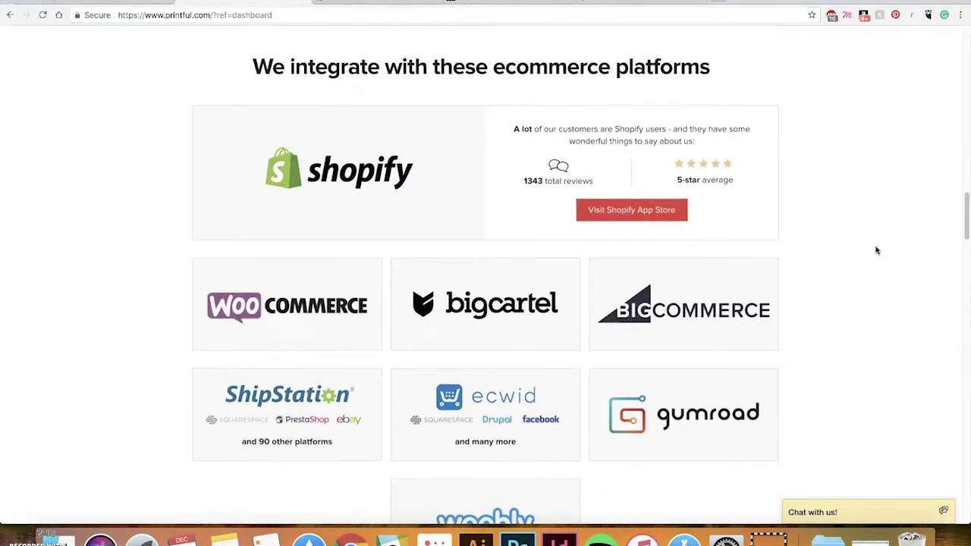
# - Compare the pricing plans of Shopify, BigCommerce and Big Cartel on their already open pages
pyautogui.click(398, 2)
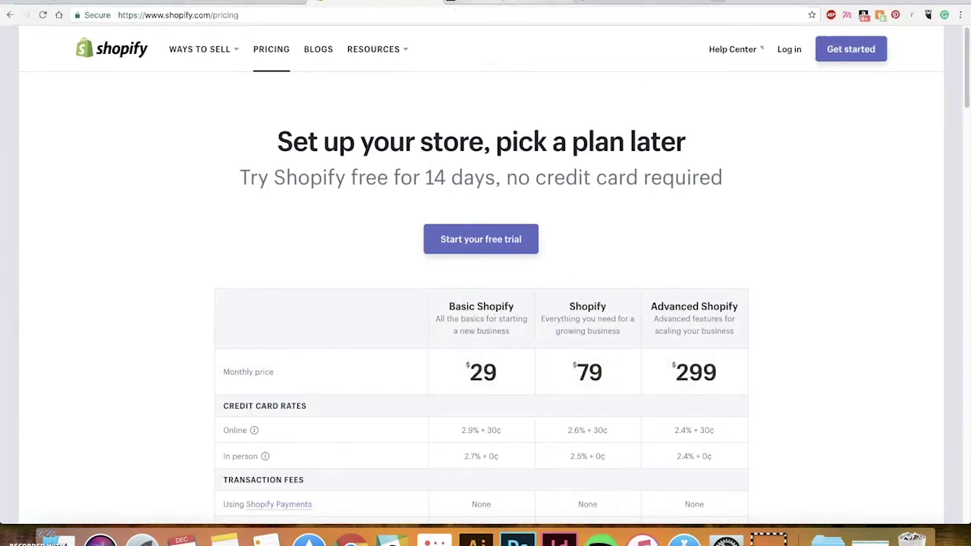
pyautogui.click(498, 2)
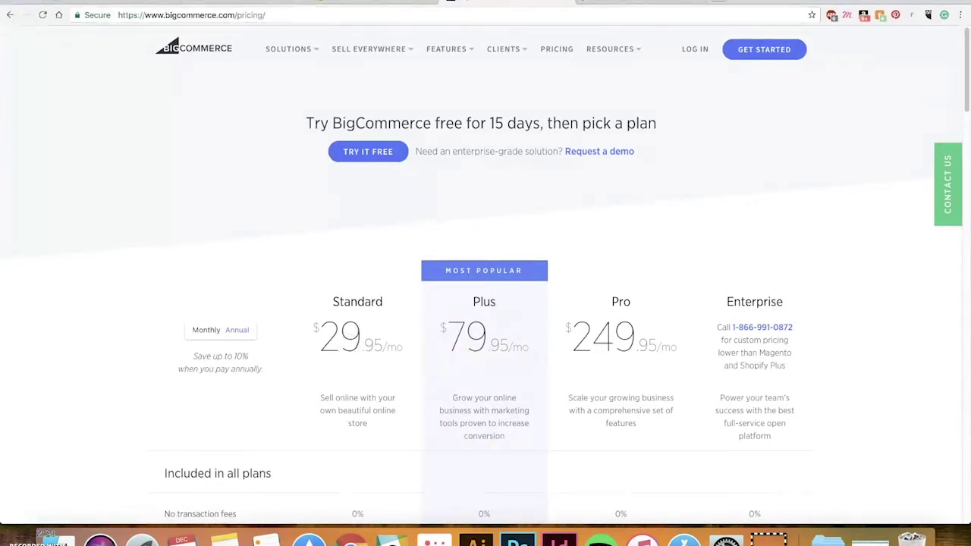
pyautogui.click(640, 2)
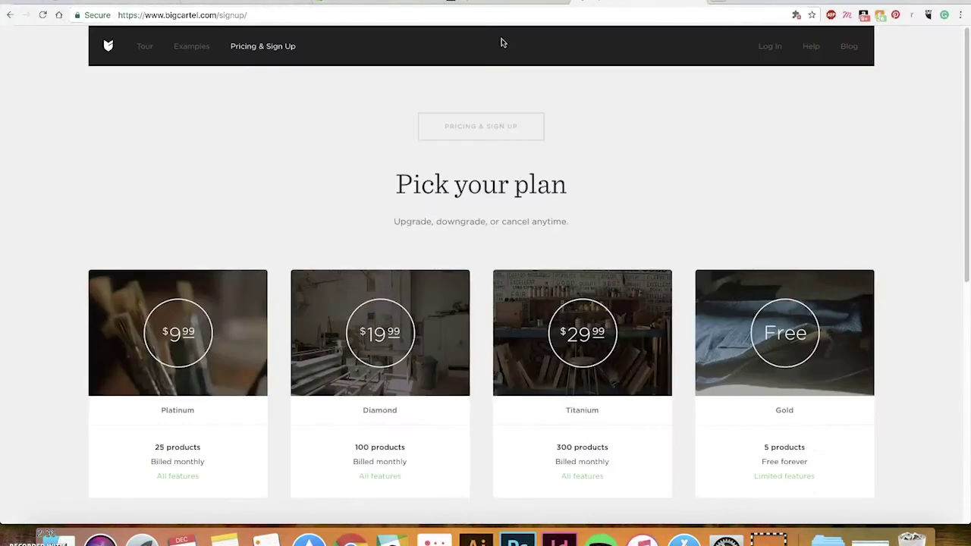
pyautogui.scroll(-1, 72, 175)
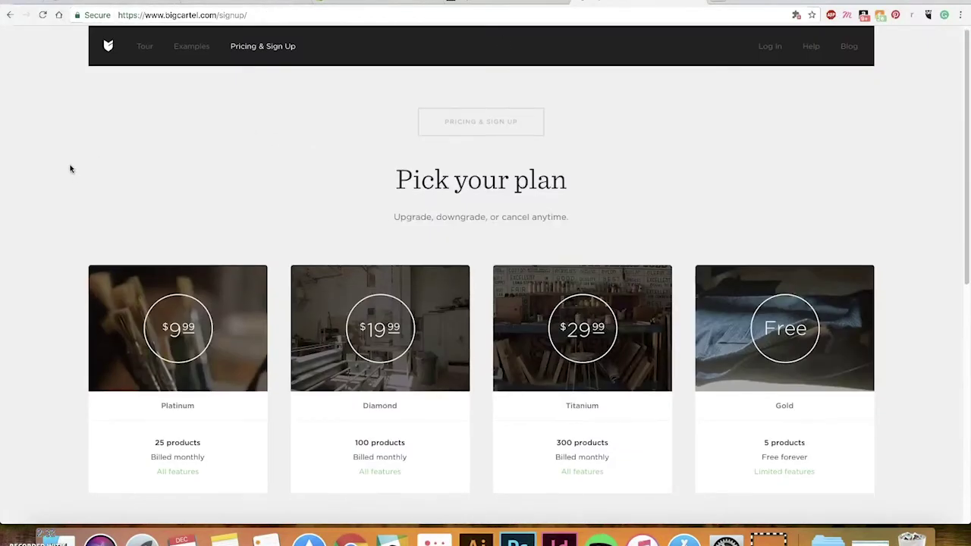
pyautogui.moveTo(788, 326)
pyautogui.moveTo(199, 296)
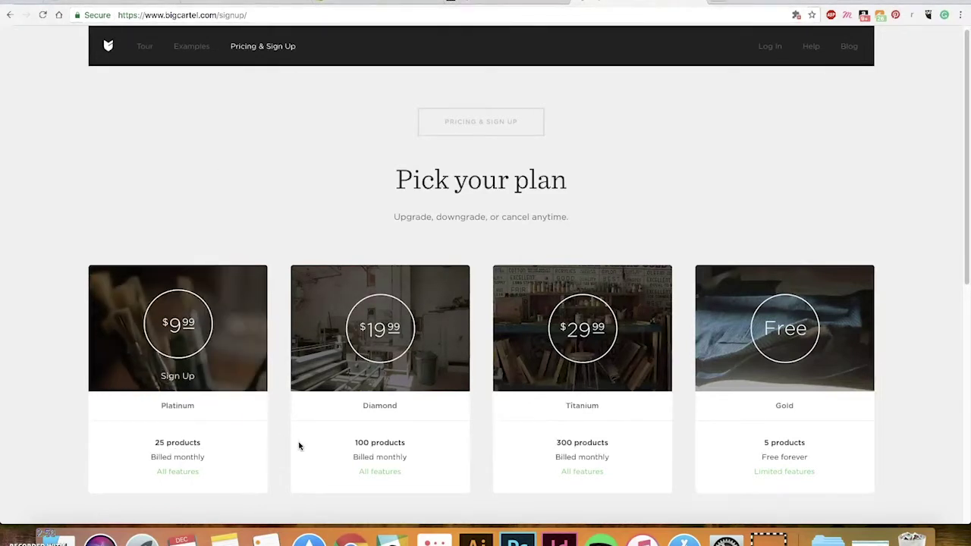
pyautogui.moveTo(371, 412)
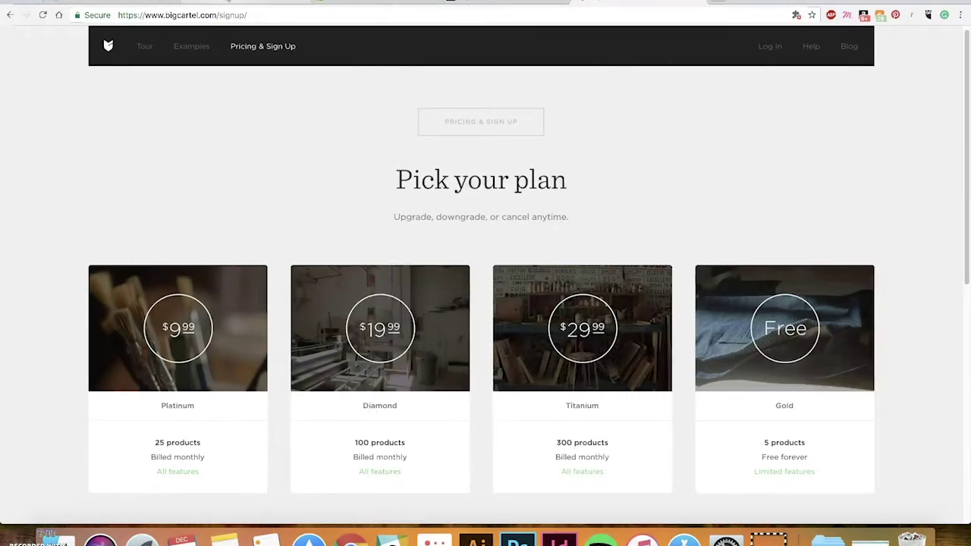
# - Return to the Printful homepage and open the Etsy integration page from the platforms/marketplaces section
pyautogui.click(210, 3)
pyautogui.scroll(-5, 106, 169)
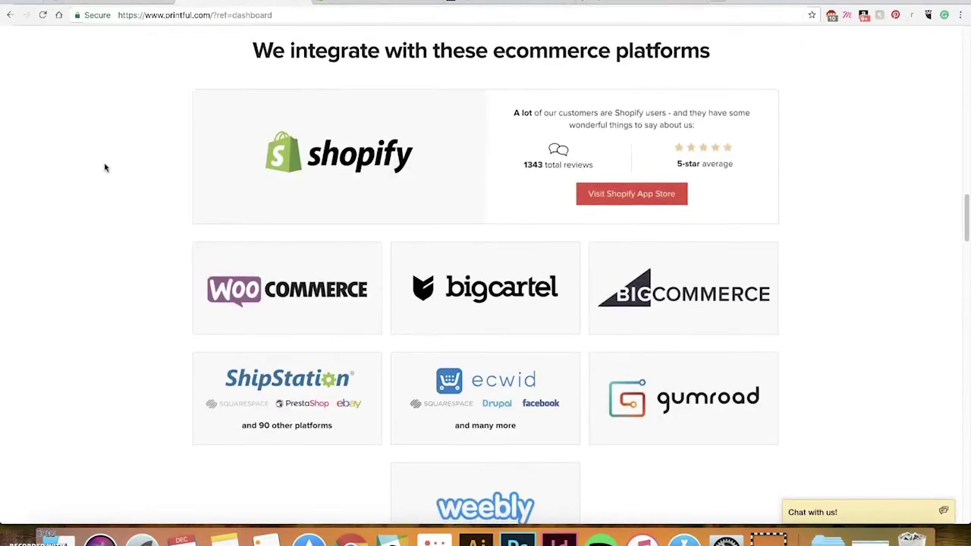
pyautogui.scroll(-3, 107, 170)
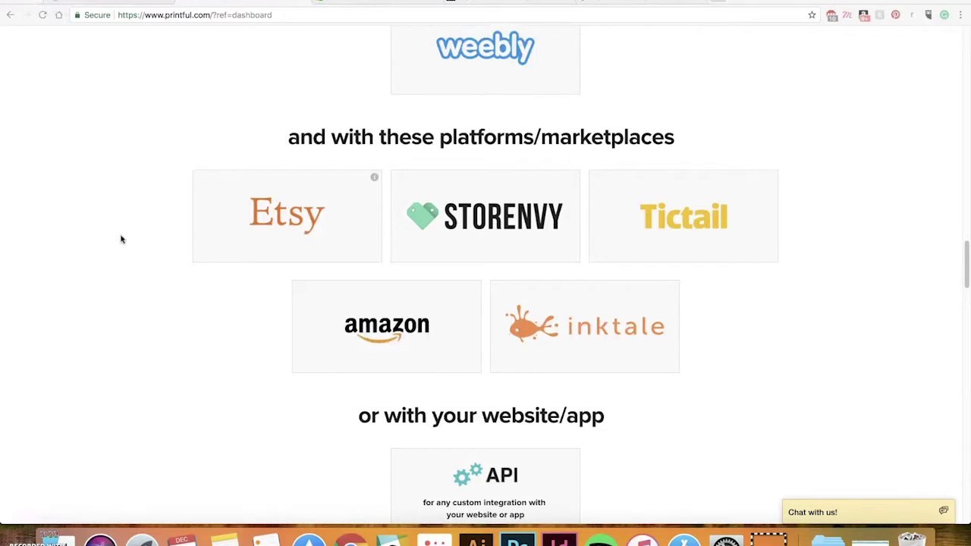
pyautogui.click(288, 226)
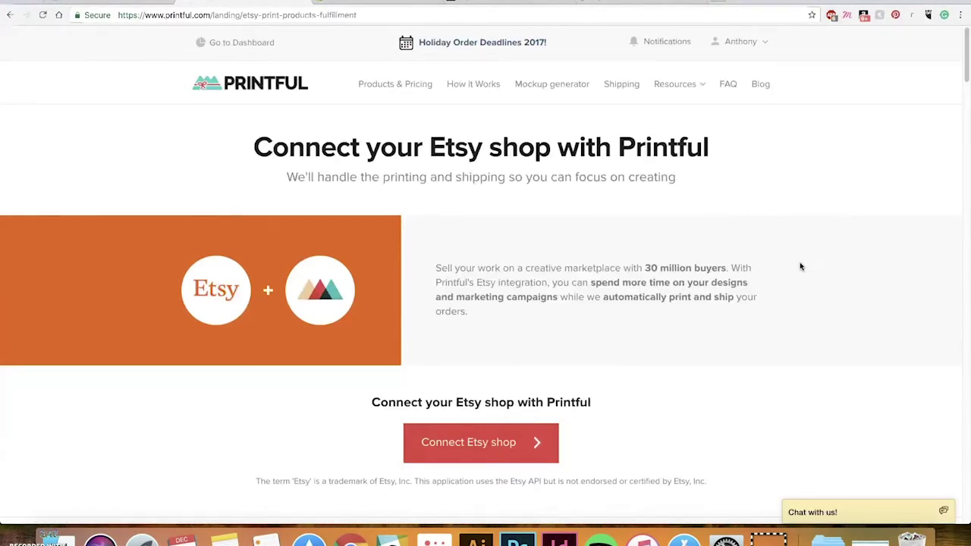
# - Read through the How does it work section on connecting an Etsy shop with Printful, from creating a seller's account to publishing products
pyautogui.scroll(-1, 801, 265)
pyautogui.scroll(-1, 800, 266)
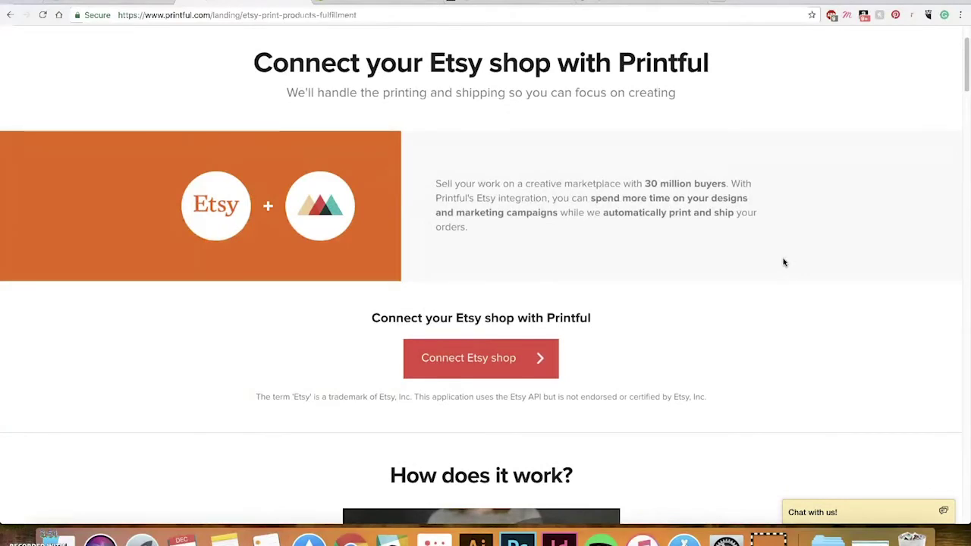
pyautogui.scroll(-1, 783, 263)
pyautogui.scroll(-10, 783, 263)
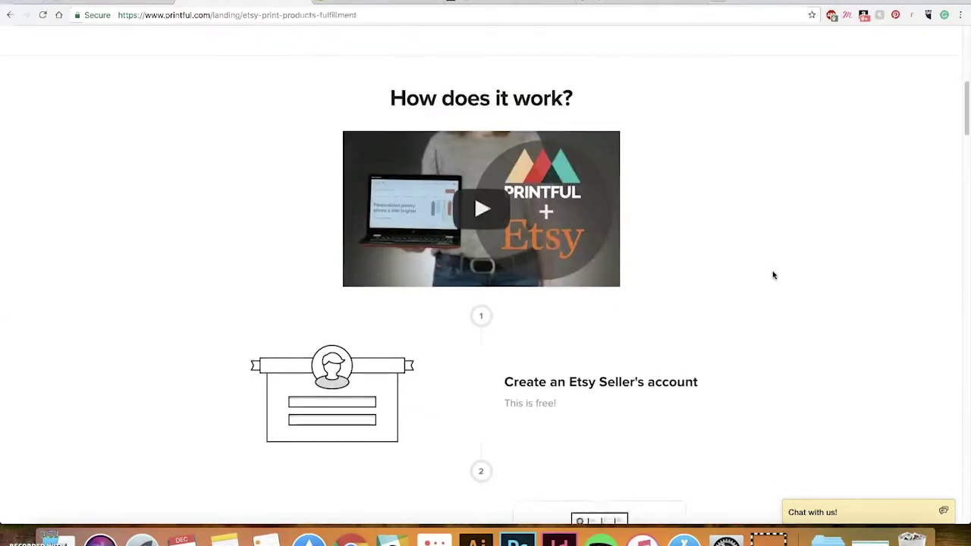
pyautogui.scroll(-1, 772, 276)
pyautogui.scroll(-4, 769, 272)
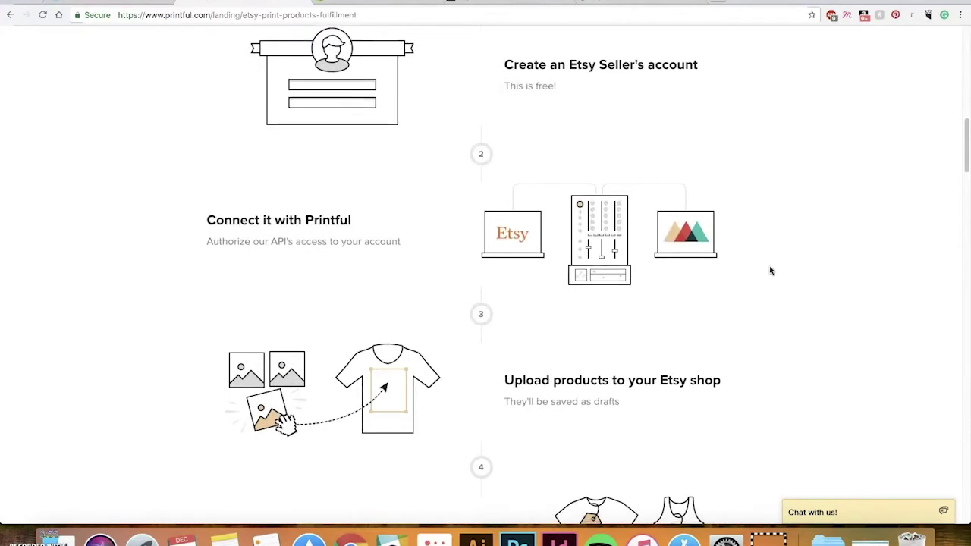
pyautogui.scroll(-6, 764, 272)
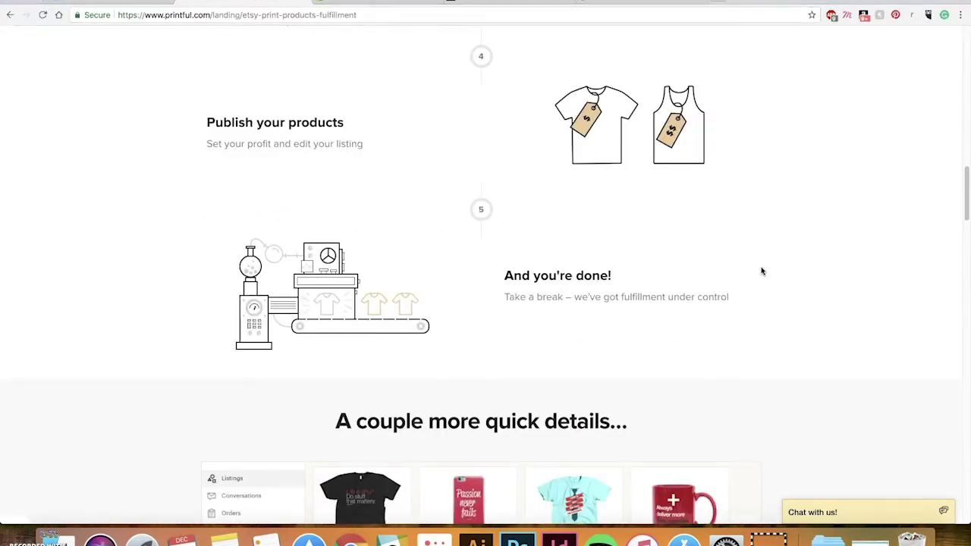
# - Examine the Etsy listing details, renewal and fee notes, and the Why Printful + Etsy section
pyautogui.scroll(-7, 765, 269)
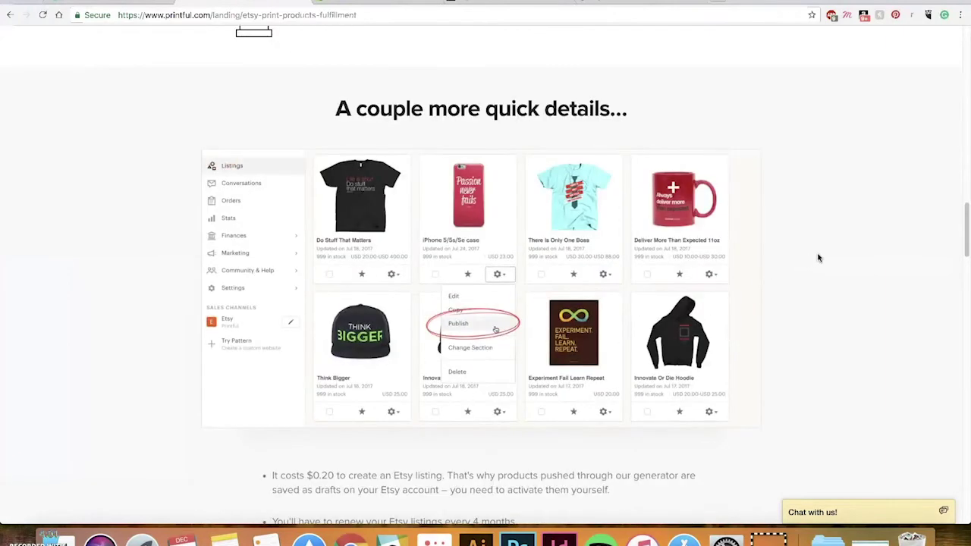
pyautogui.scroll(-4, 818, 258)
pyautogui.scroll(-3, 817, 260)
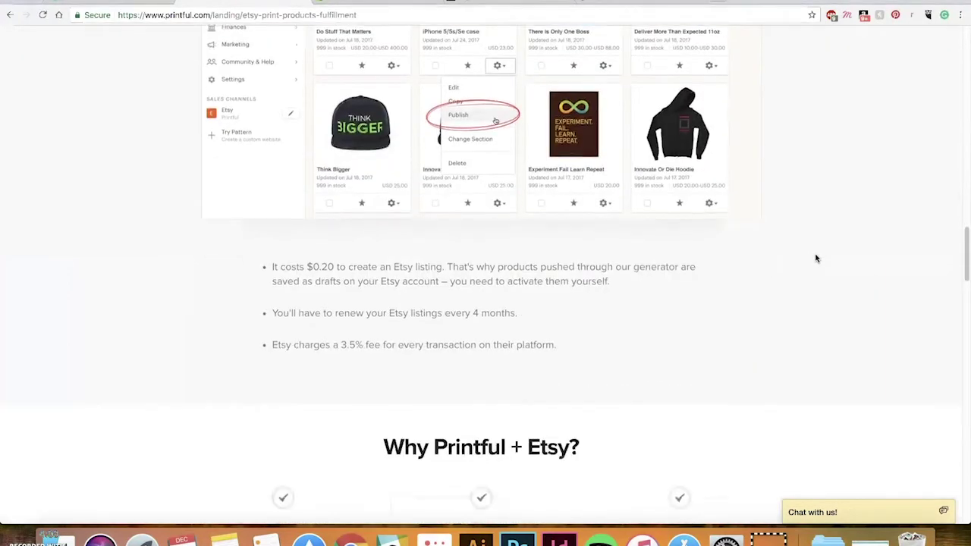
pyautogui.scroll(-3, 806, 258)
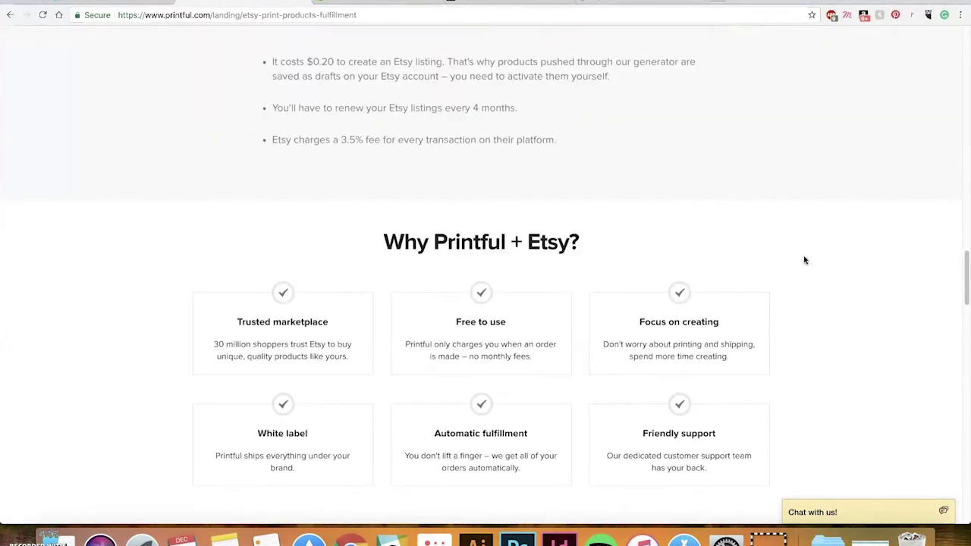
pyautogui.scroll(-1, 792, 258)
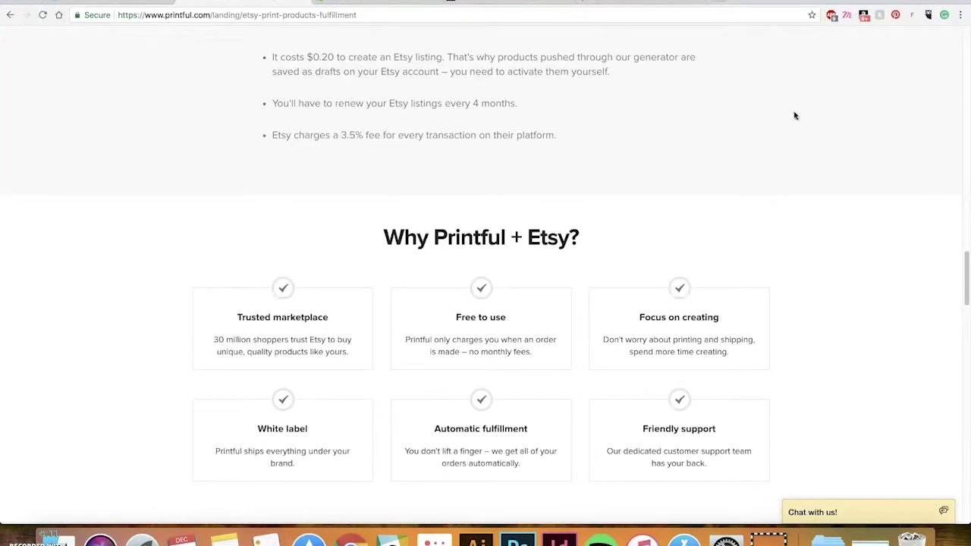
# - Go to the account's Stores page and start adding a product to the Etsy-connected Zubia Creative store
pyautogui.scroll(-1, 796, 113)
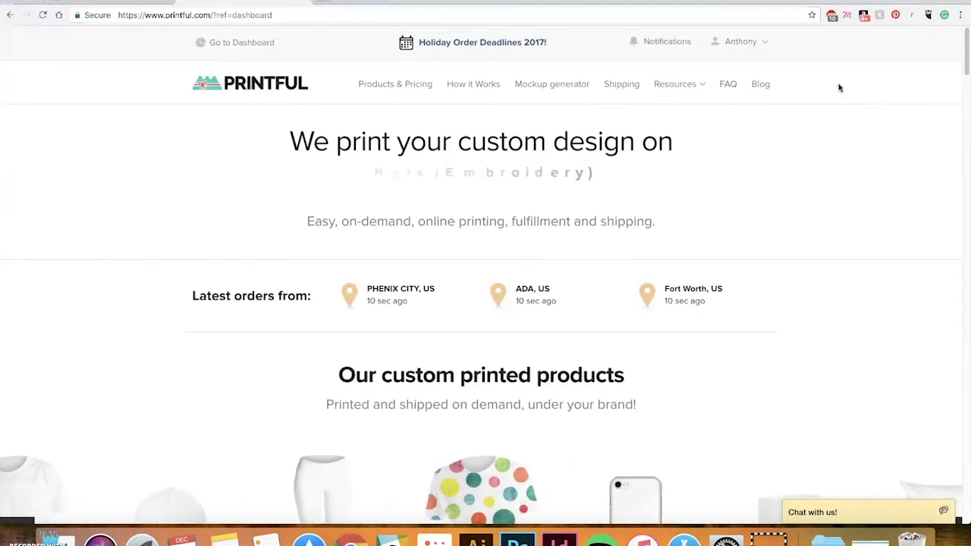
pyautogui.click(767, 45)
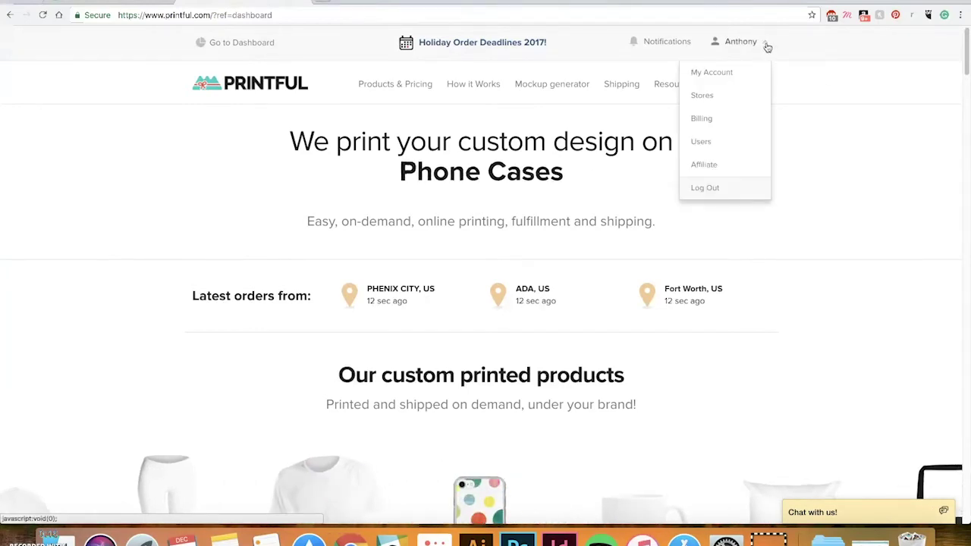
pyautogui.click(717, 102)
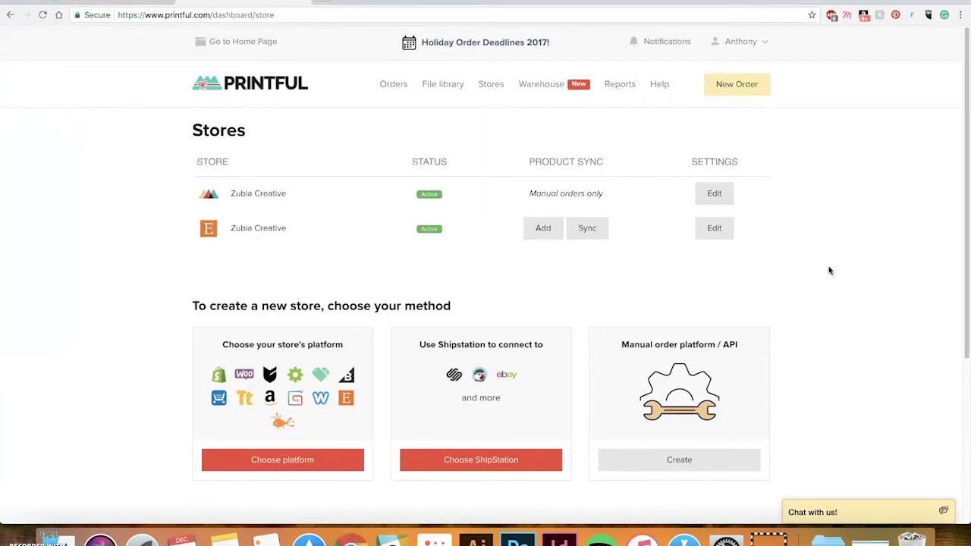
pyautogui.click(546, 231)
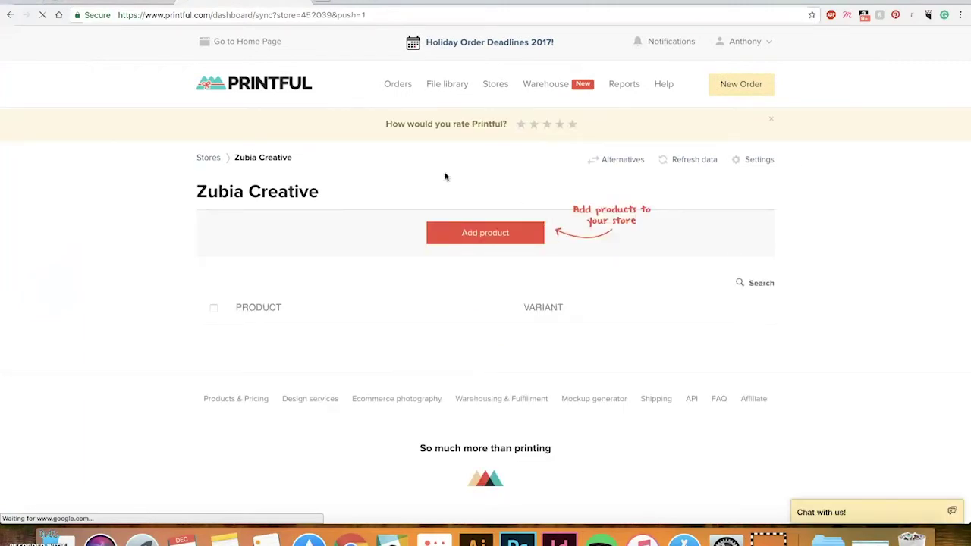
pyautogui.click(485, 233)
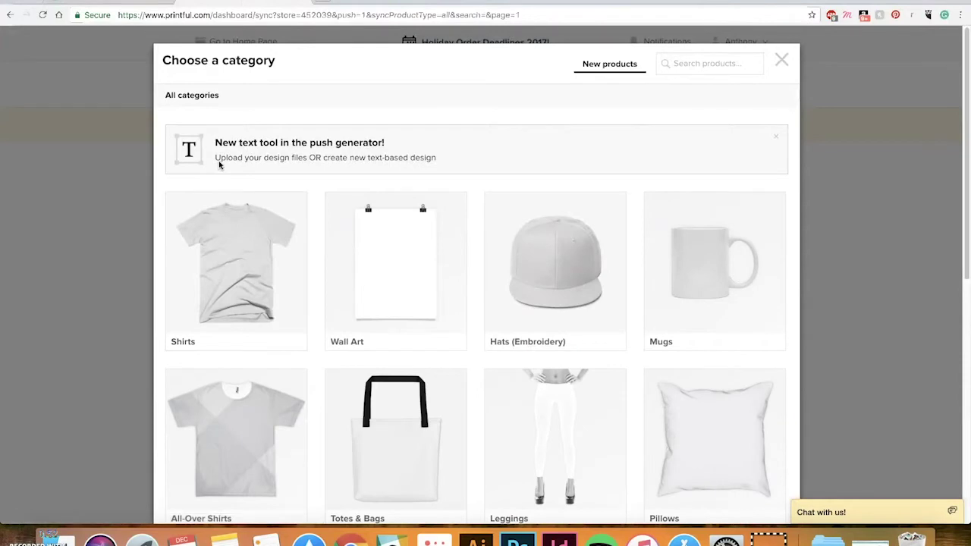
# - Look through all the product categories offered for the store, from shirts and wall art down to towels
pyautogui.scroll(-2, 345, 295)
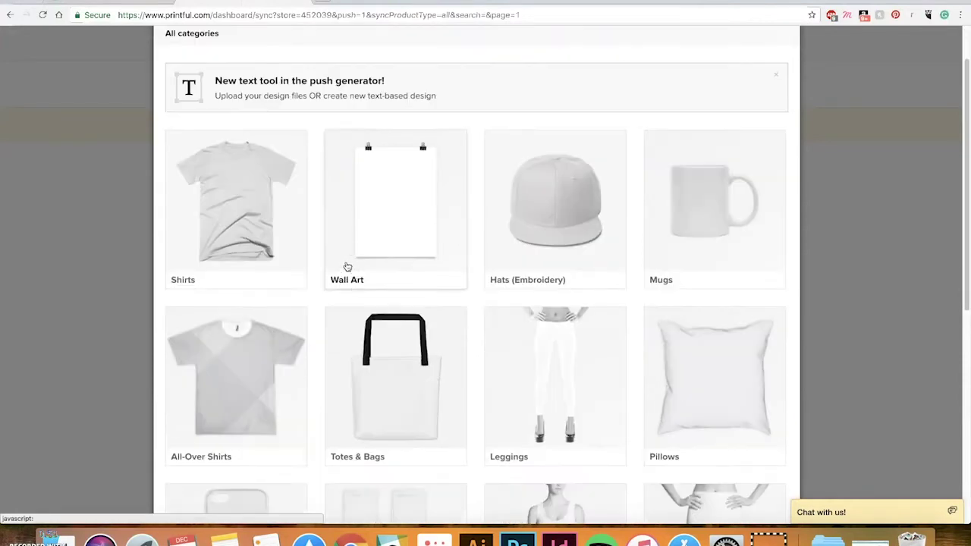
pyautogui.scroll(-2, 296, 220)
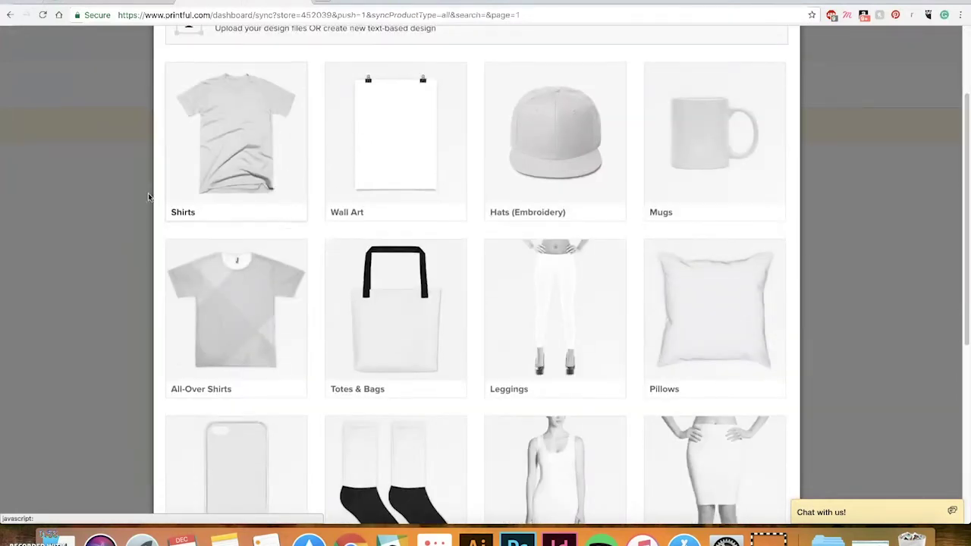
pyautogui.scroll(-1, 531, 223)
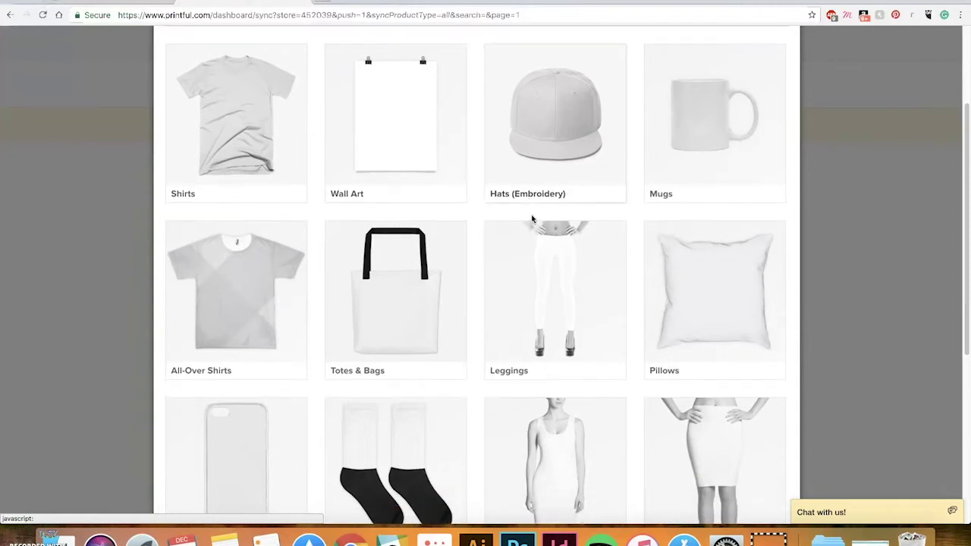
pyautogui.scroll(-5, 564, 323)
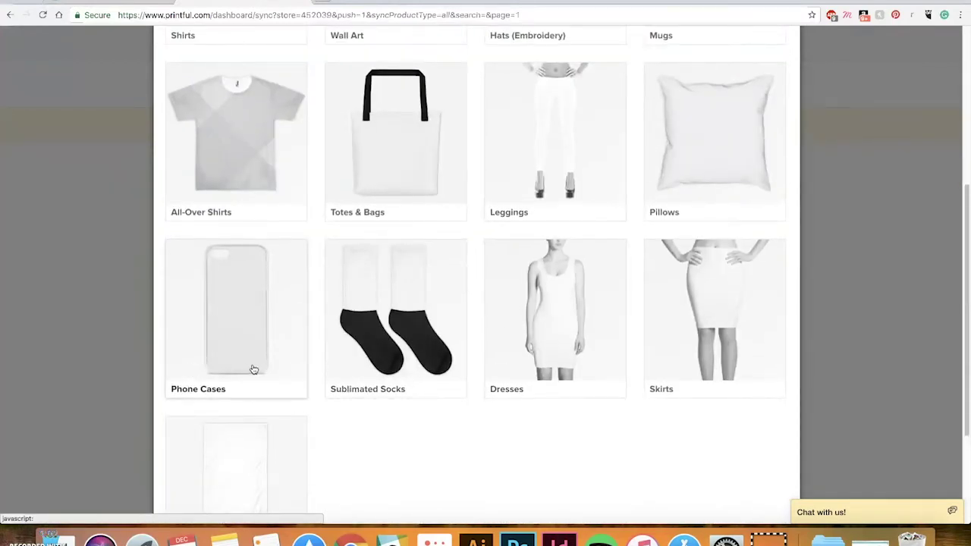
pyautogui.scroll(-3, 253, 367)
pyautogui.scroll(7, 490, 386)
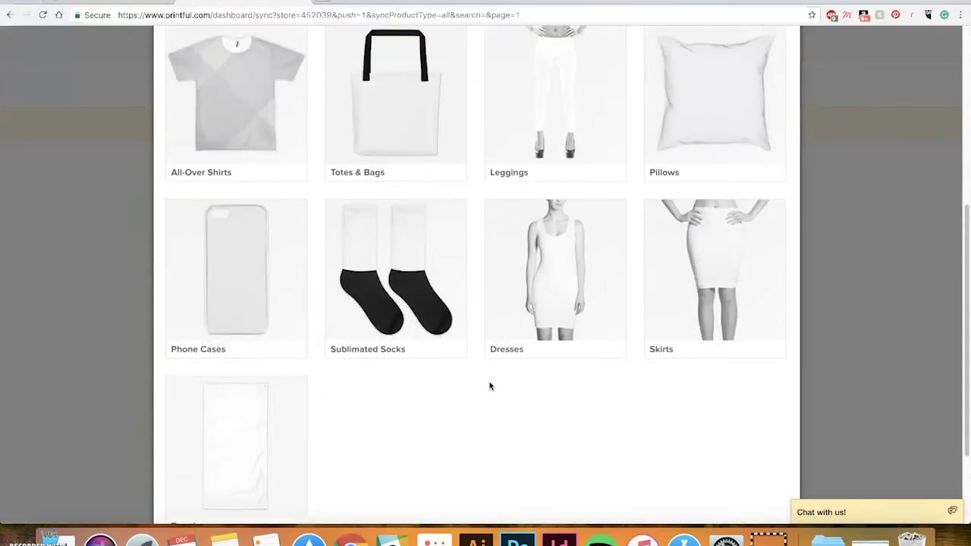
pyautogui.scroll(6, 490, 384)
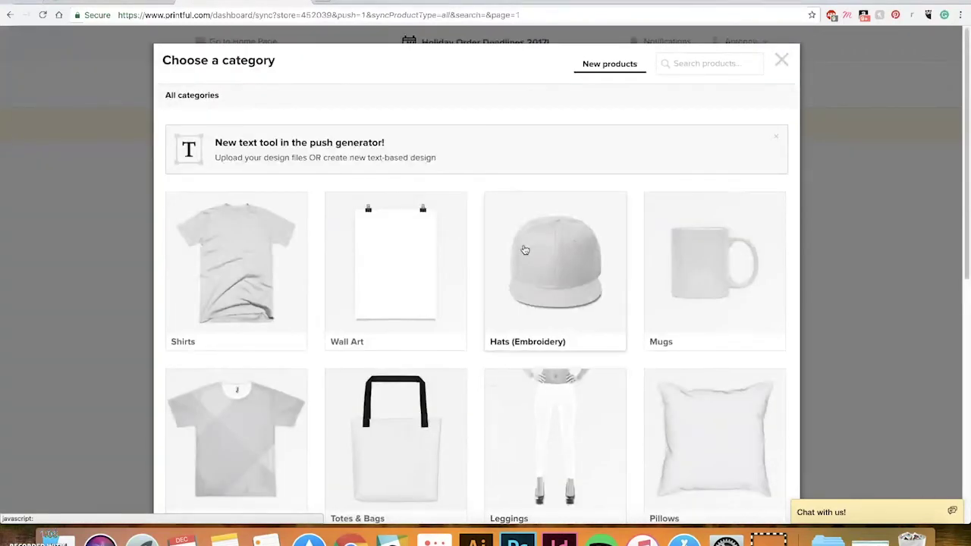
pyautogui.scroll(-11, 520, 250)
pyautogui.scroll(7, 149, 182)
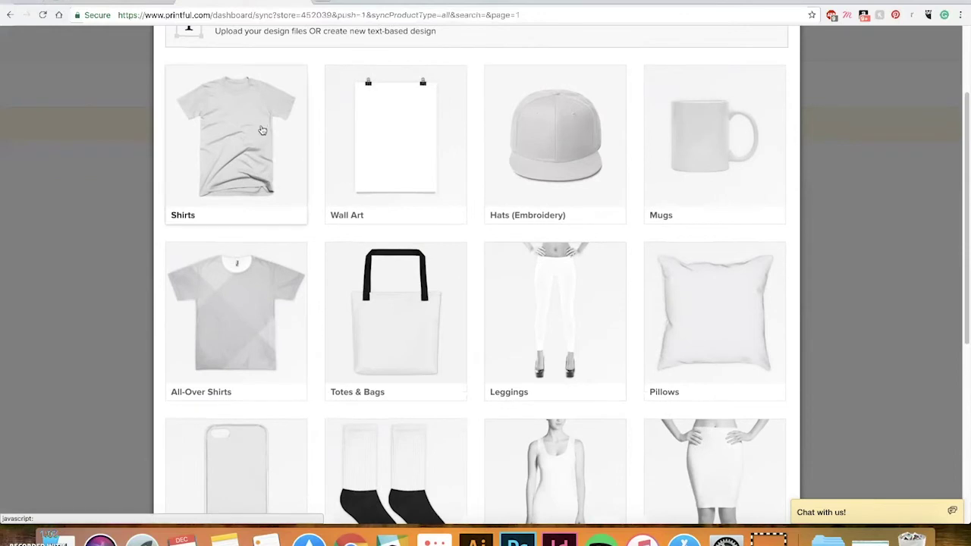
# - Choose the Shirts category and open the Unisex / Men T-shirts in it
pyautogui.click(275, 125)
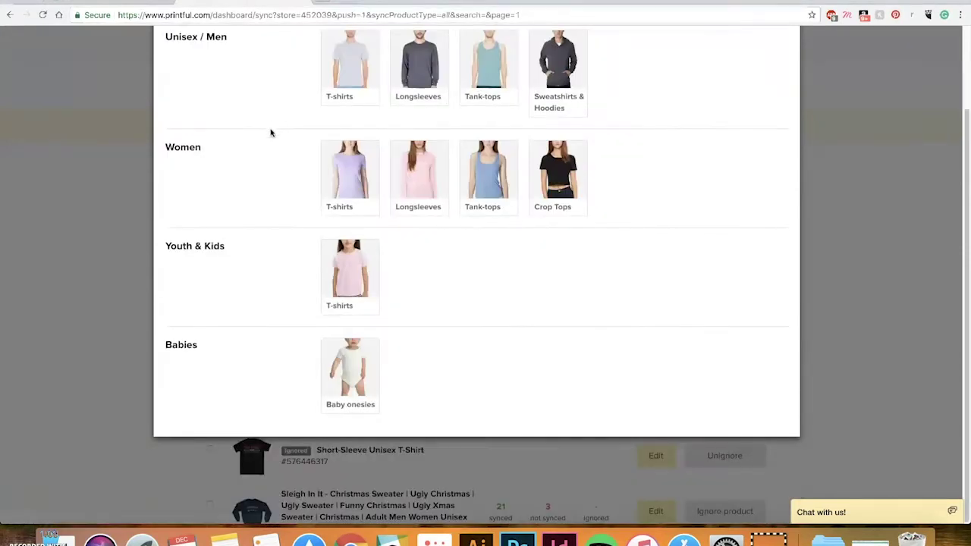
pyautogui.scroll(3, 327, 130)
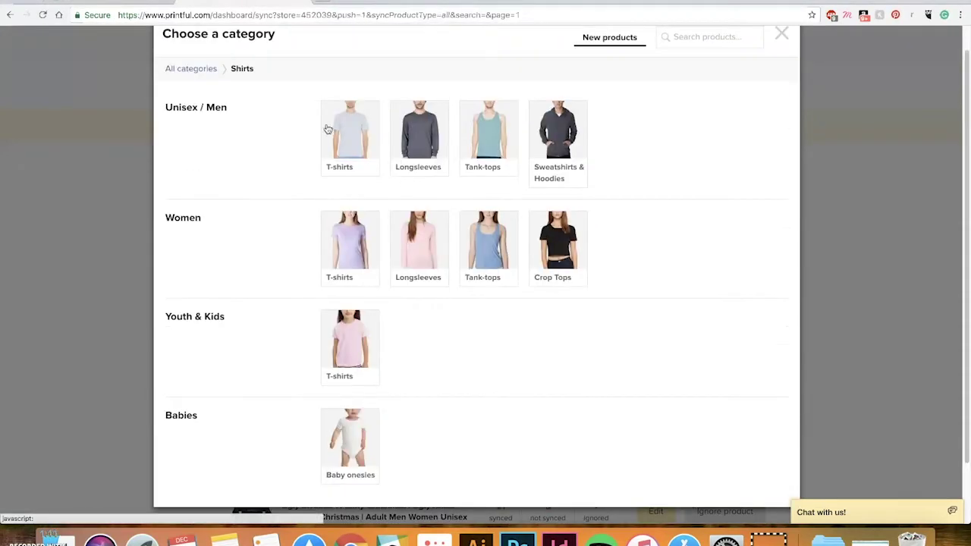
pyautogui.click(361, 148)
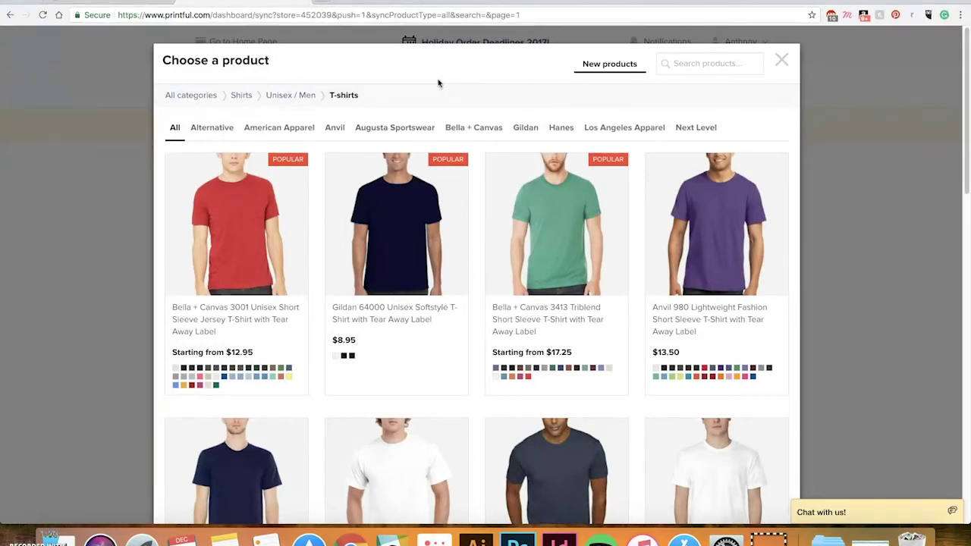
# - Browse the T-shirt models with their prices and select the Gildan 64000 Unisex Softstyle T-Shirt with Tear Away Label
pyautogui.scroll(-1, 464, 88)
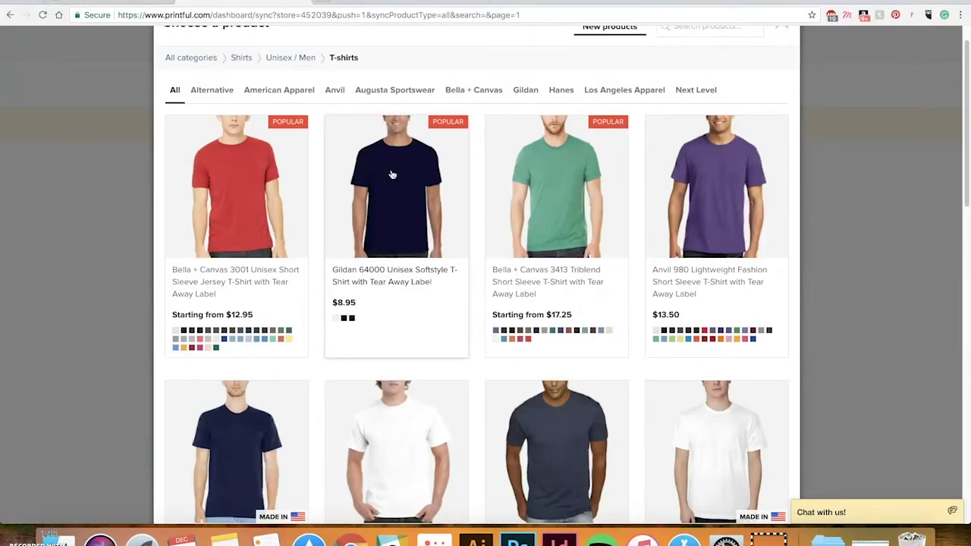
pyautogui.scroll(-2, 245, 263)
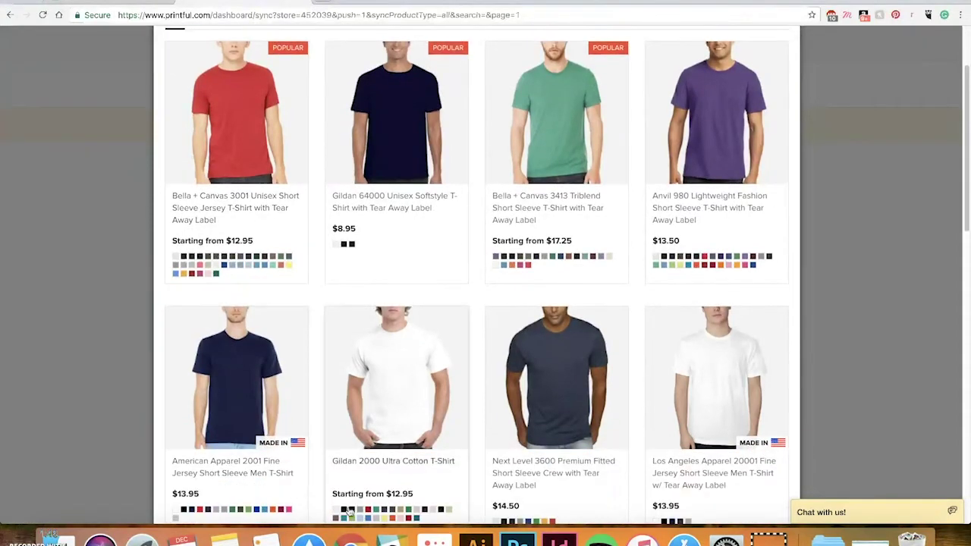
pyautogui.scroll(-5, 702, 289)
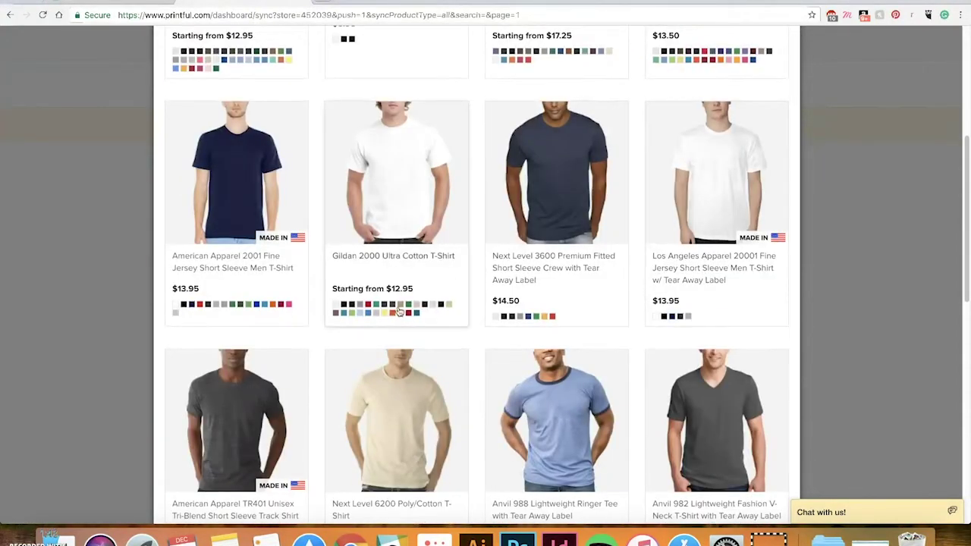
pyautogui.scroll(-2, 315, 326)
pyautogui.scroll(-6, 511, 372)
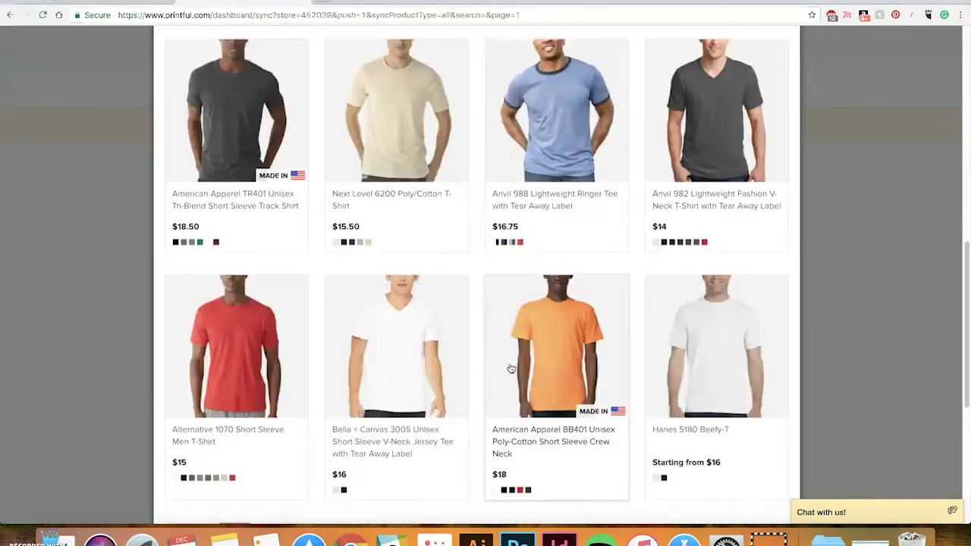
pyautogui.scroll(10, 568, 440)
pyautogui.click(404, 263)
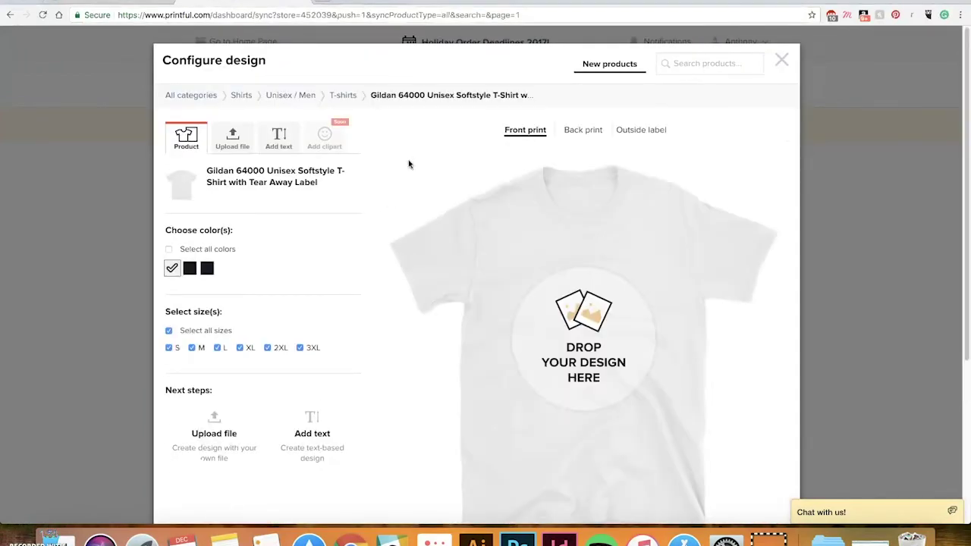
# - Look at the Add text option and the back print, outside label and front print areas of the T-shirt
pyautogui.scroll(-1, 408, 164)
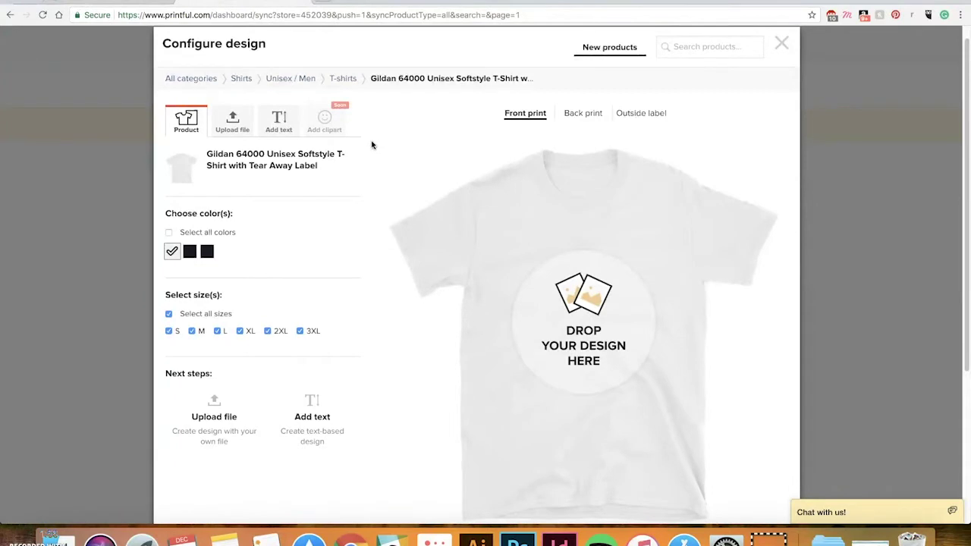
pyautogui.click(280, 125)
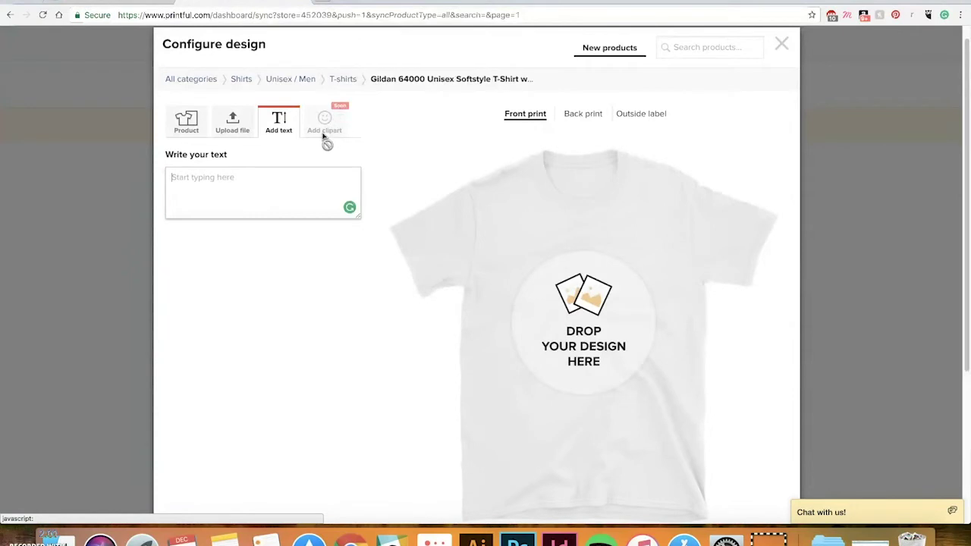
pyautogui.click(186, 123)
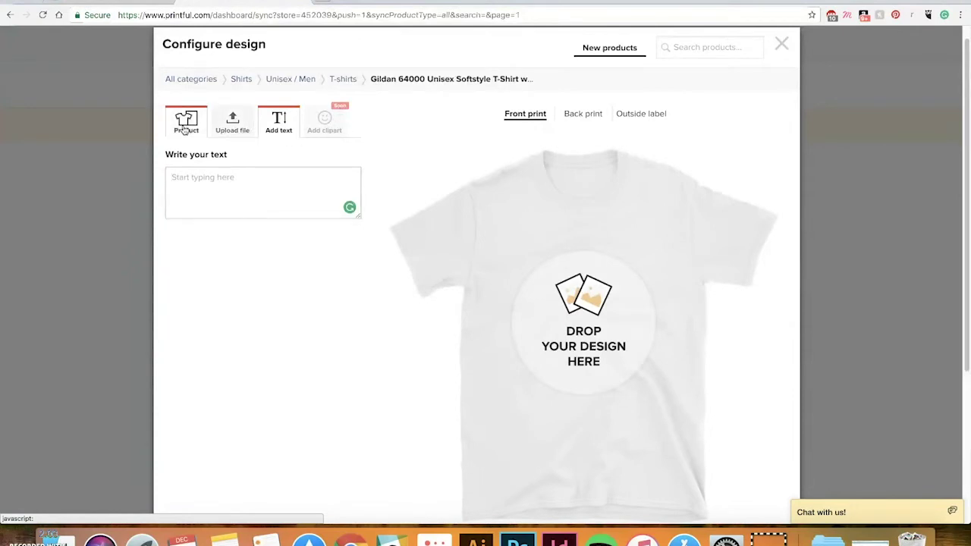
pyautogui.click(581, 115)
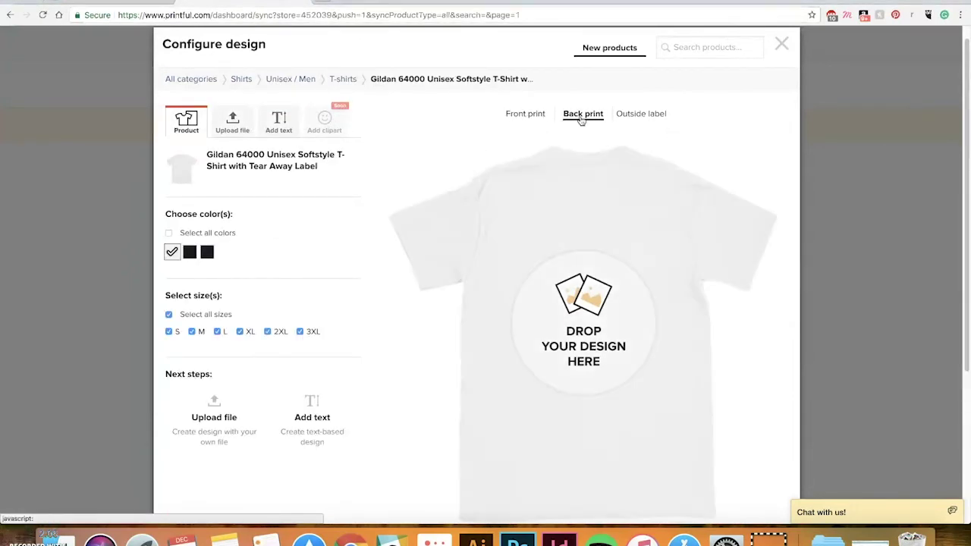
pyautogui.click(638, 116)
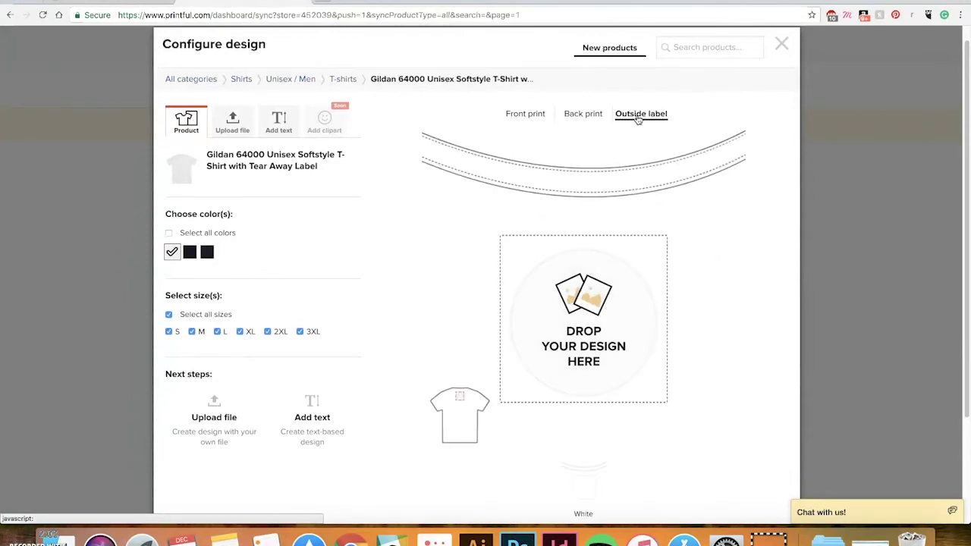
pyautogui.click(529, 118)
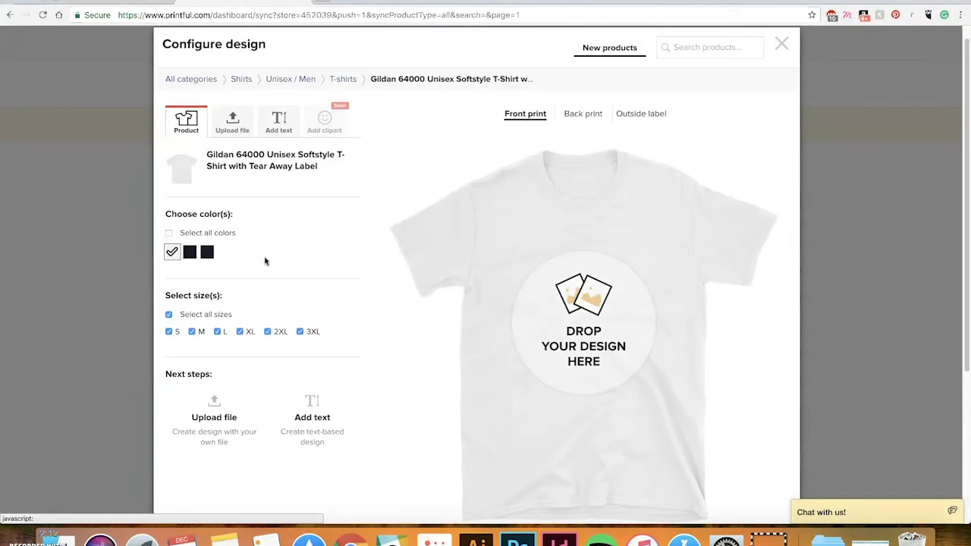
# - Add the black and navy shirt colors to the white one and check the size options
pyautogui.scroll(-1, 266, 258)
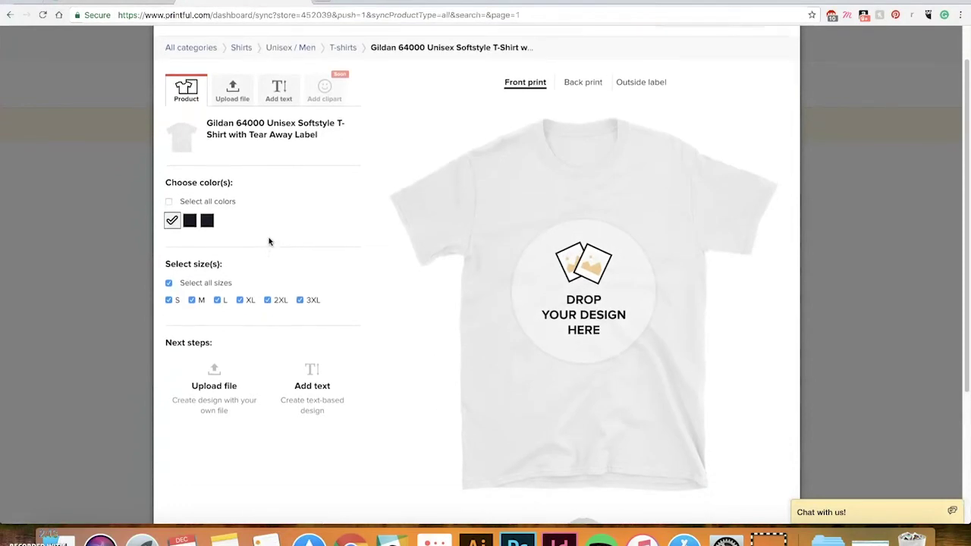
pyautogui.click(190, 221)
pyautogui.click(206, 222)
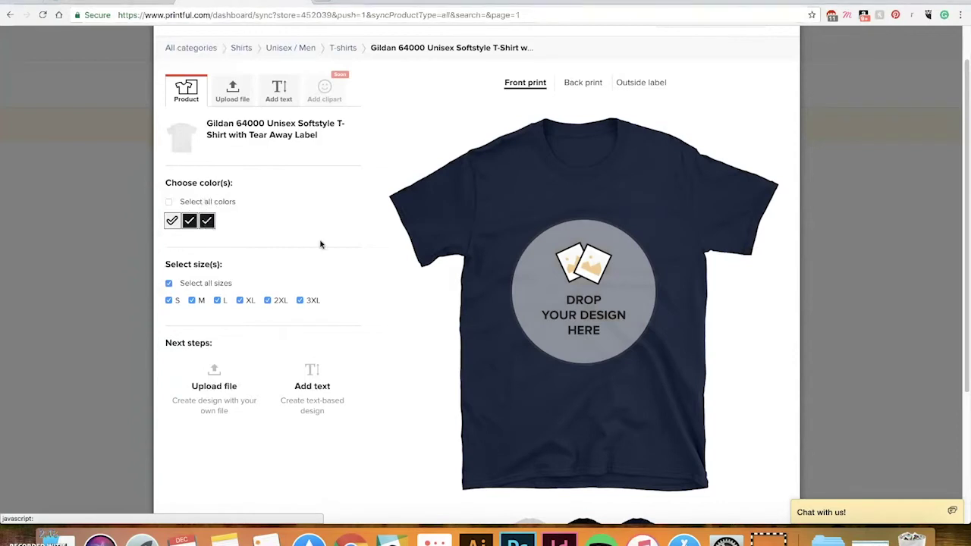
pyautogui.click(301, 304)
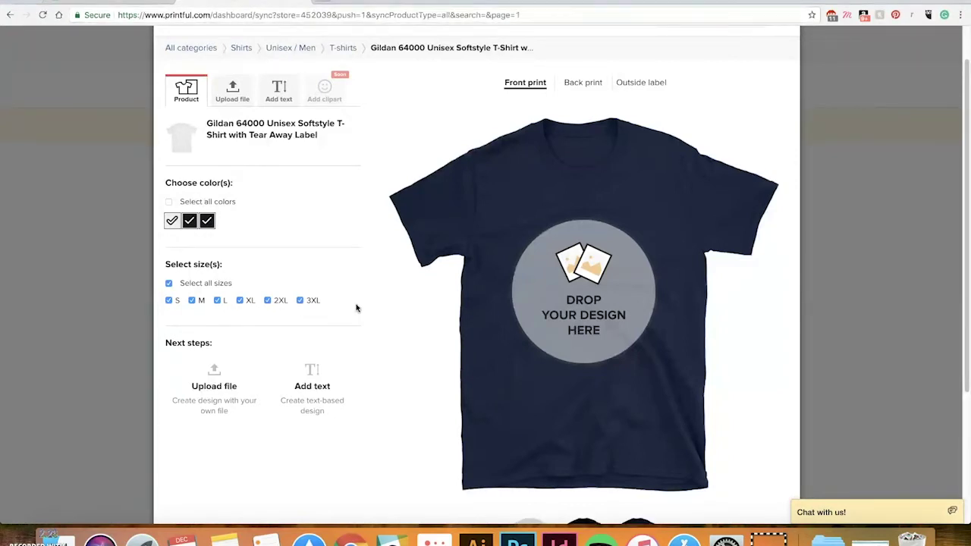
pyautogui.scroll(-4, 351, 304)
pyautogui.scroll(3, 354, 305)
pyautogui.scroll(2, 354, 306)
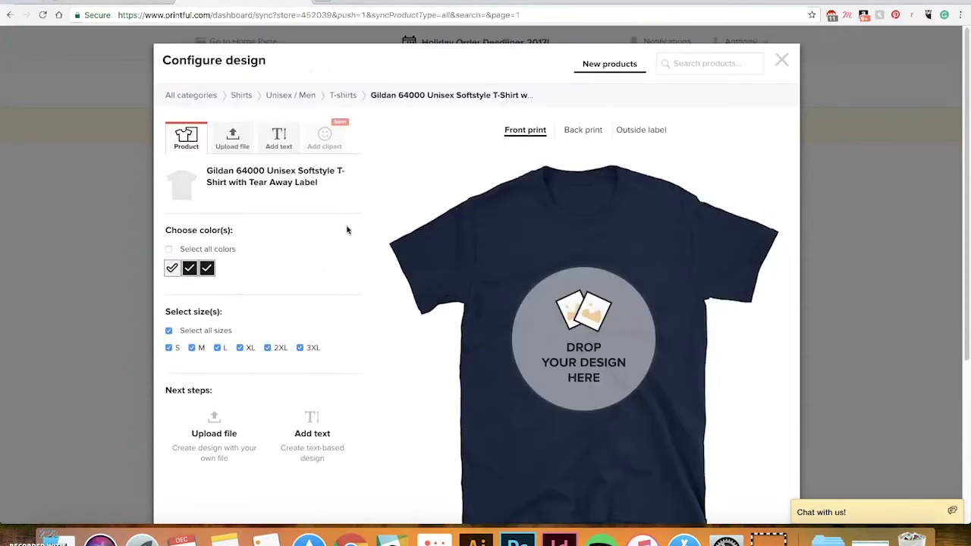
# - Place the Rock2020.png design from the store's file library on the front of the T-shirt
pyautogui.click(232, 138)
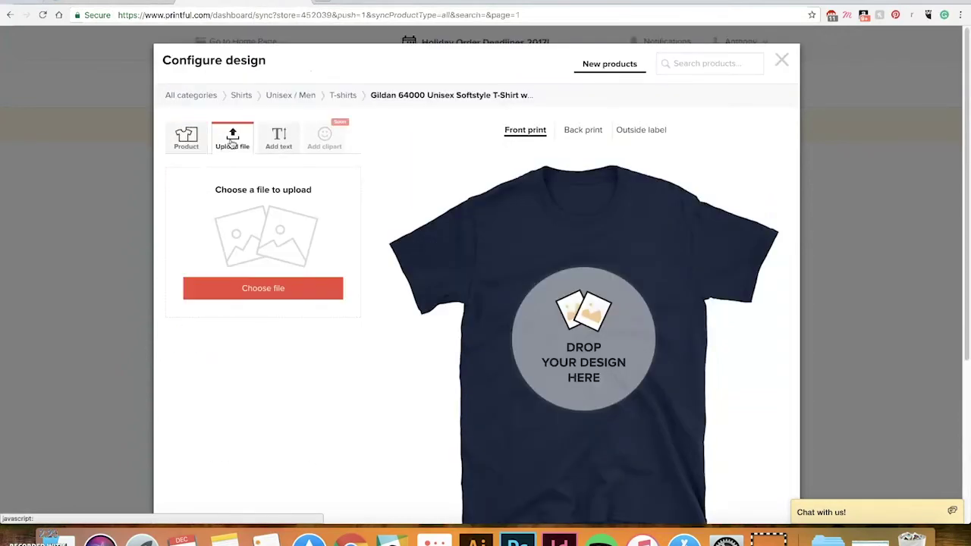
pyautogui.click(270, 295)
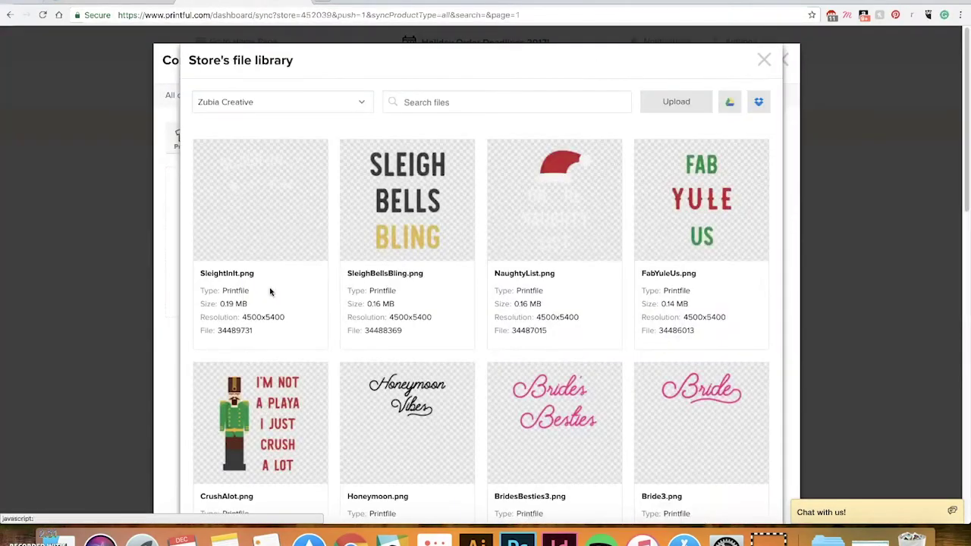
pyautogui.scroll(-2, 277, 301)
pyautogui.scroll(-7, 279, 299)
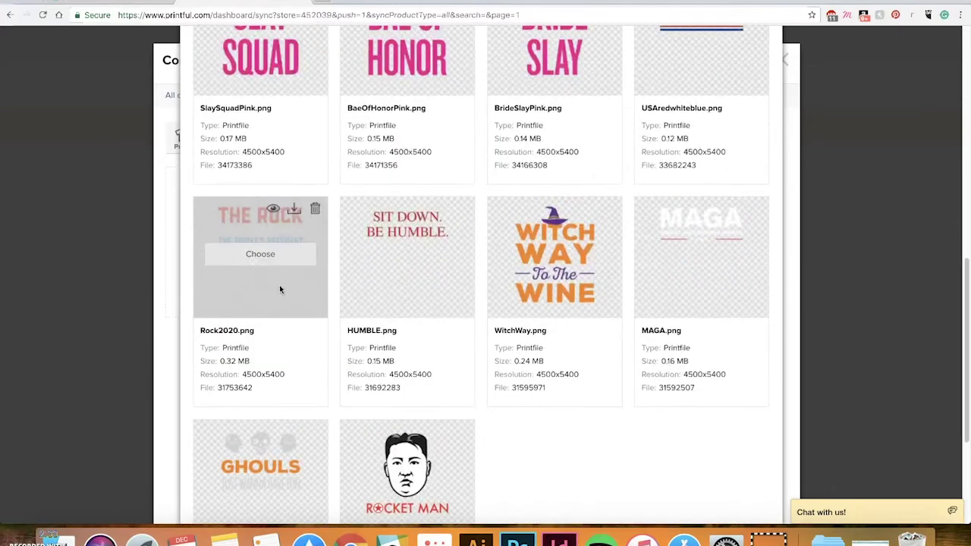
pyautogui.click(260, 254)
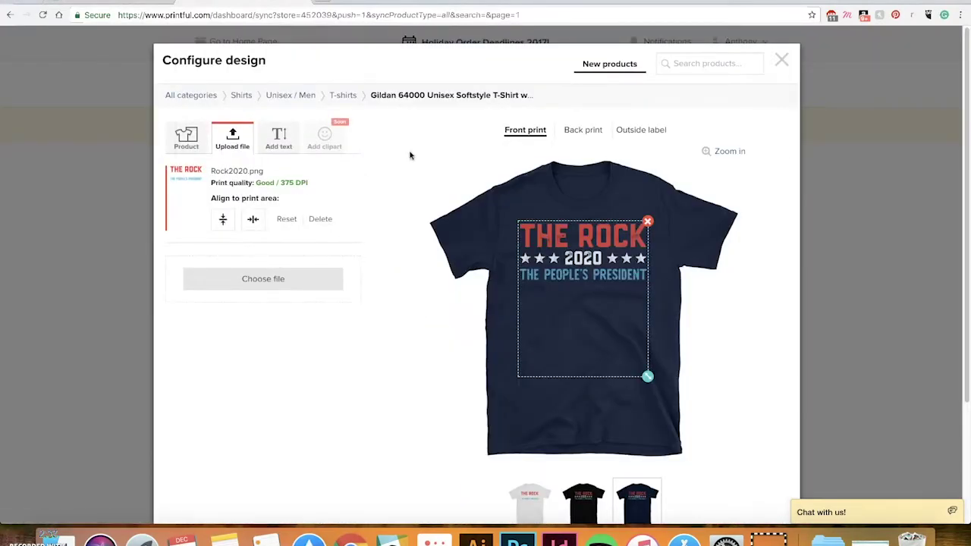
pyautogui.scroll(-2, 410, 156)
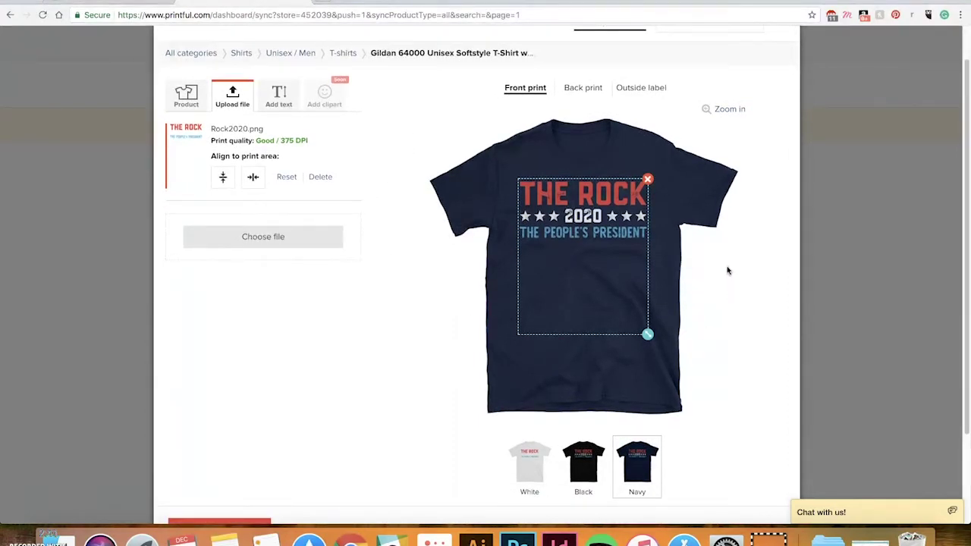
# - Check the front design on the black and white shirts and remove white from the product's colors
pyautogui.scroll(-1, 342, 391)
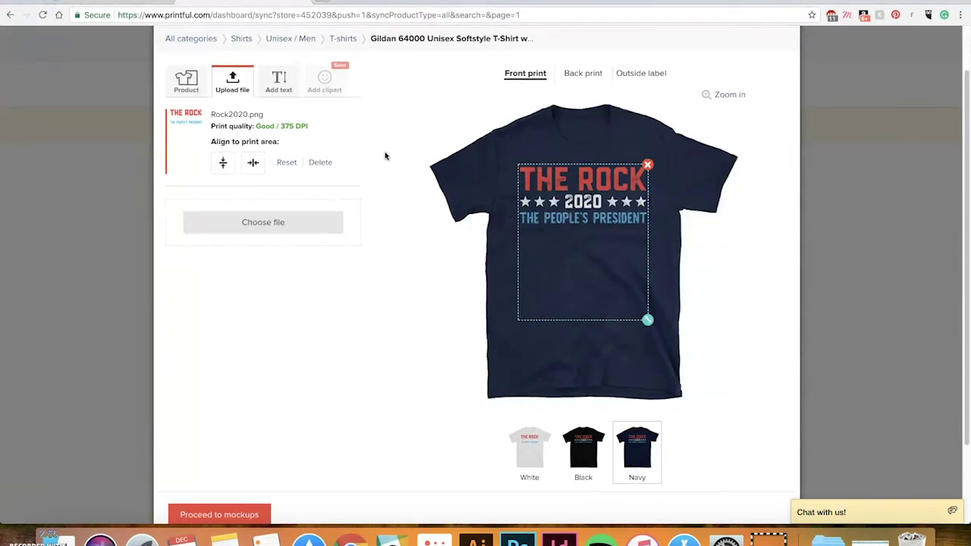
pyautogui.scroll(-1, 404, 65)
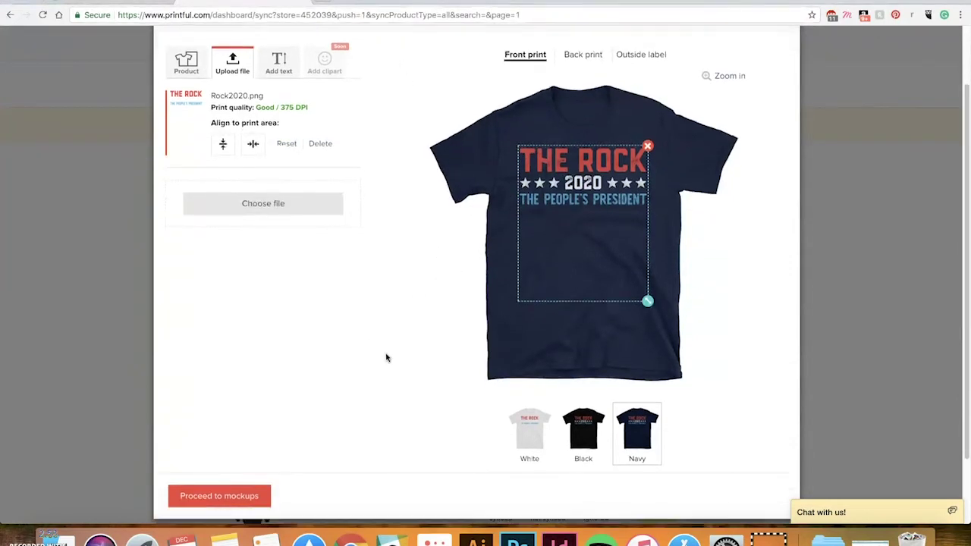
pyautogui.scroll(1, 385, 485)
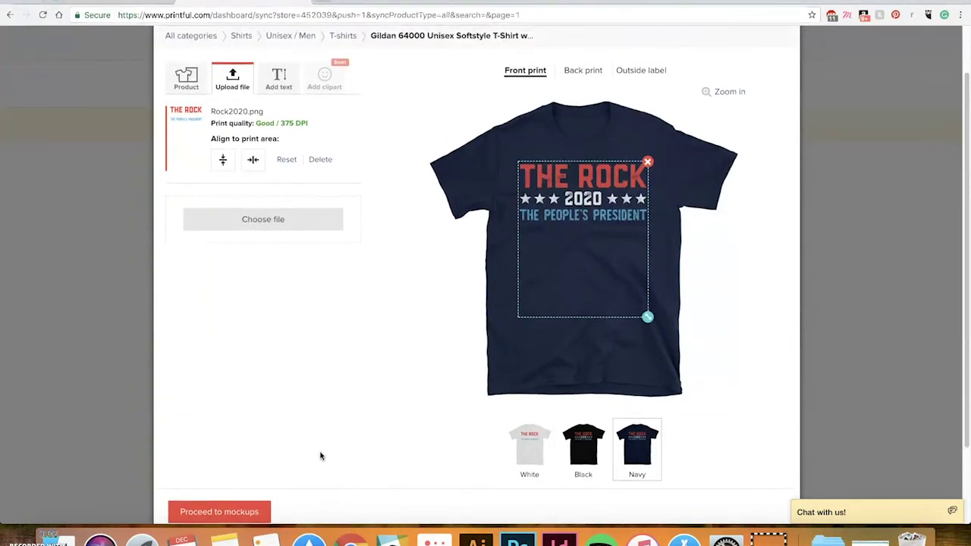
pyautogui.click(585, 446)
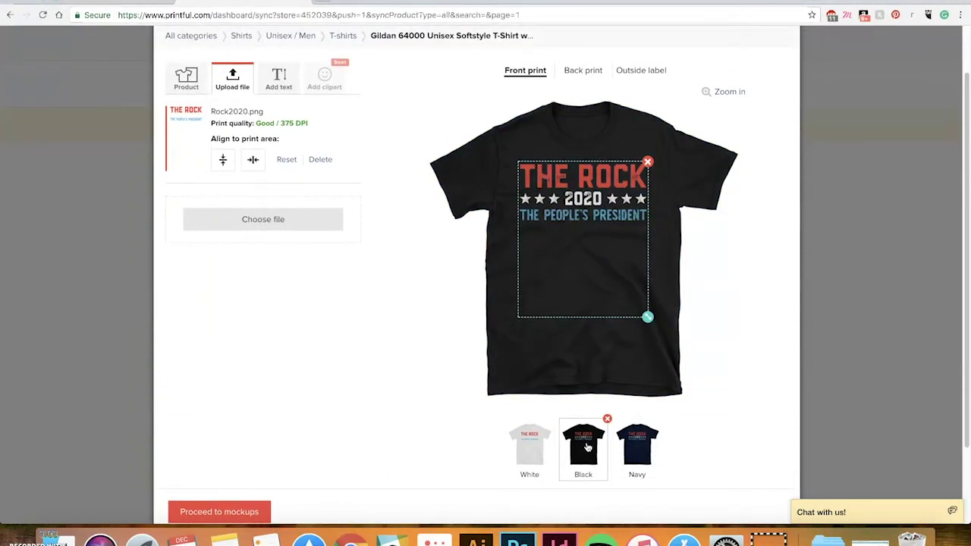
pyautogui.click(532, 456)
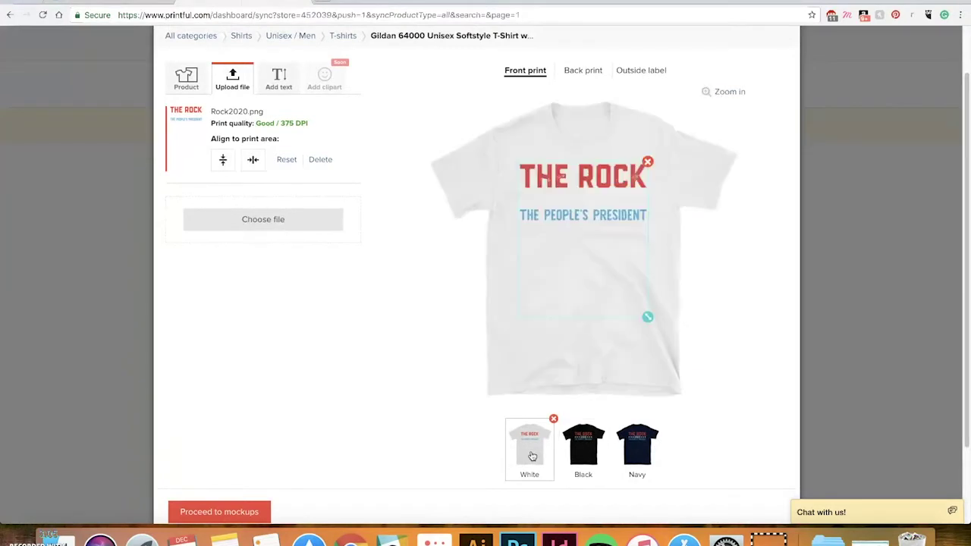
pyautogui.click(195, 76)
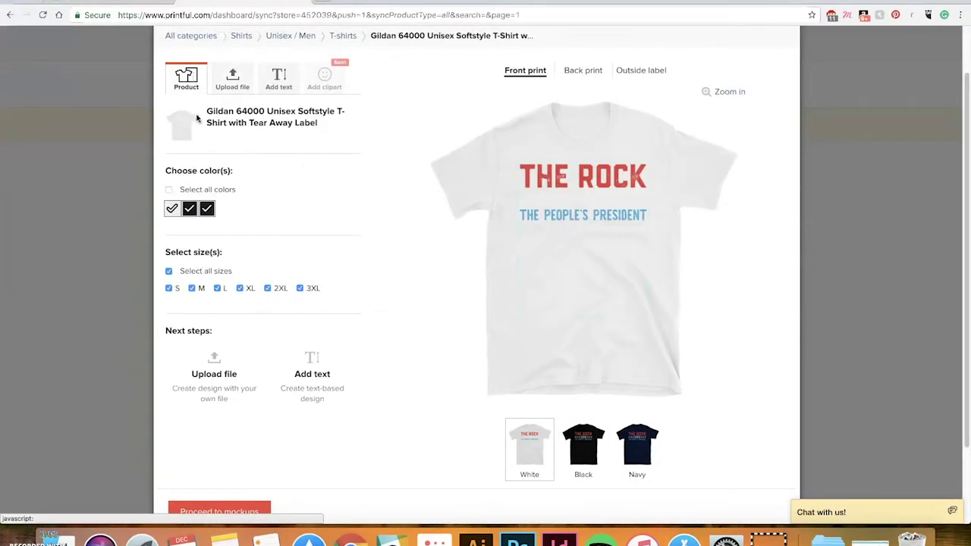
pyautogui.click(171, 208)
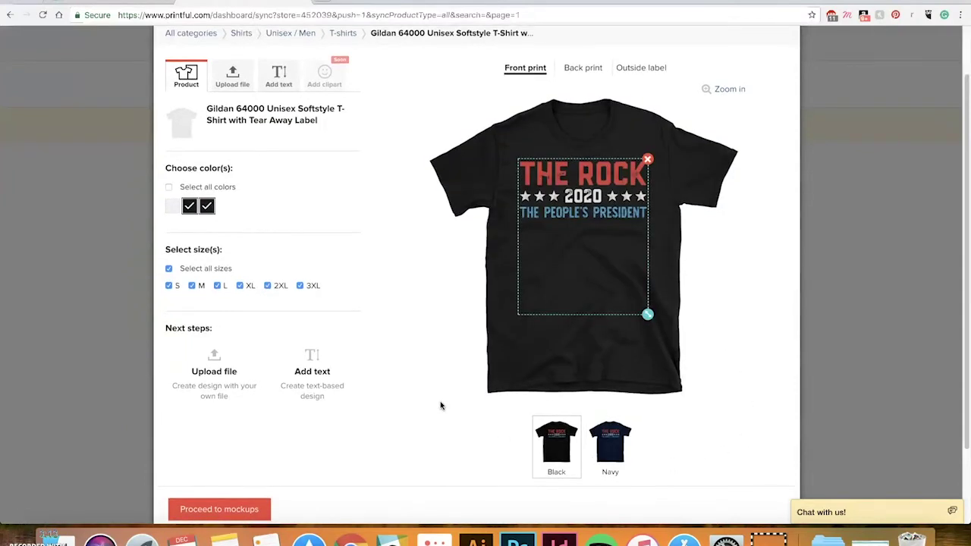
# - Proceed to the mockups, compare the navy and black versions, and use the black shirt as the main mockup image
pyautogui.scroll(-1, 429, 400)
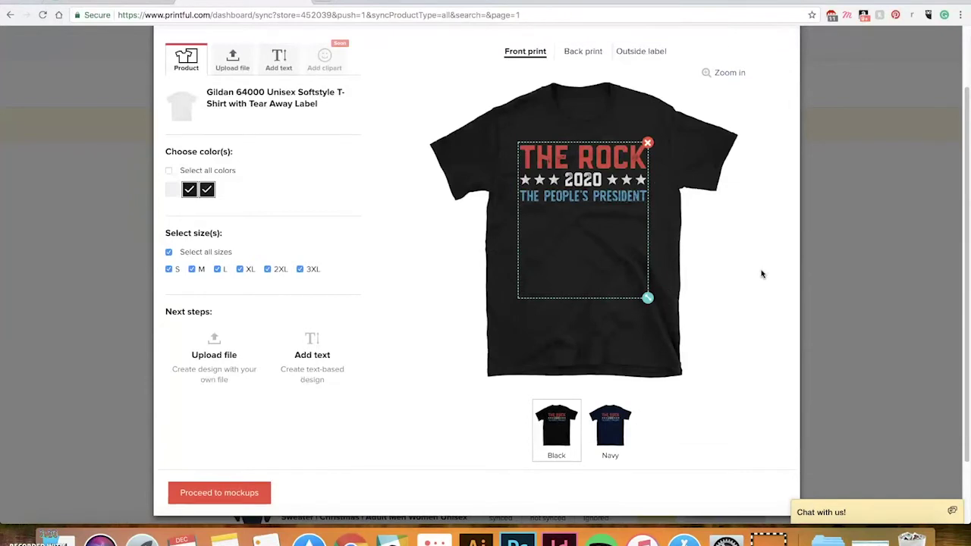
pyautogui.click(226, 493)
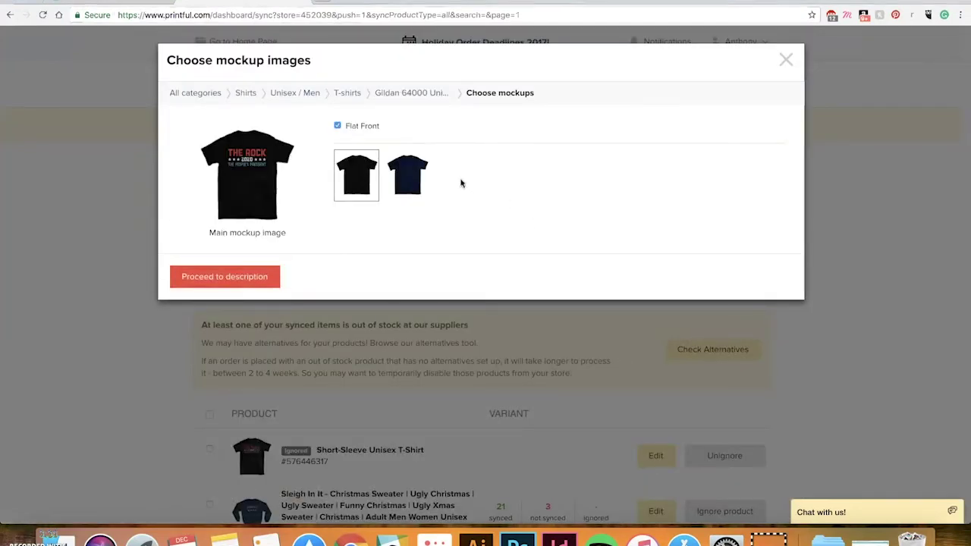
pyautogui.click(407, 175)
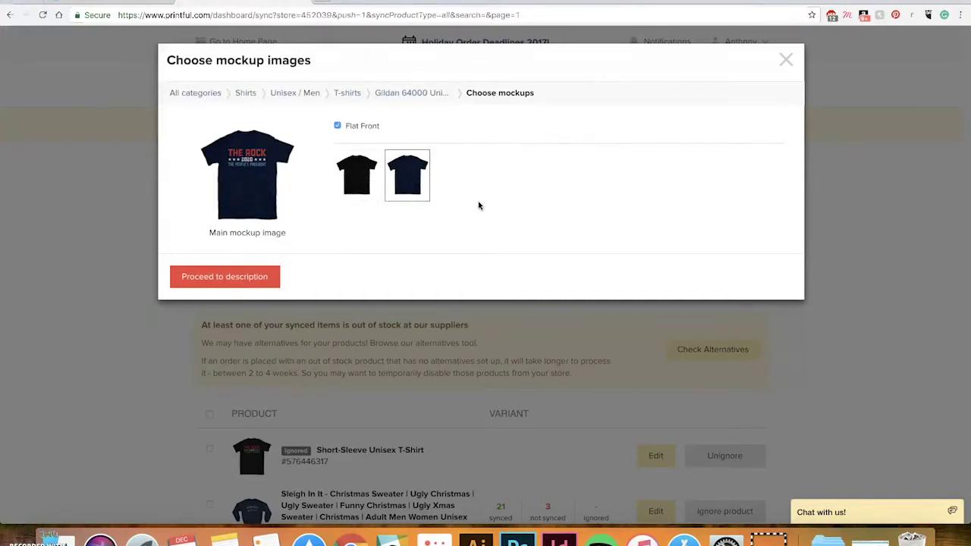
pyautogui.click(365, 173)
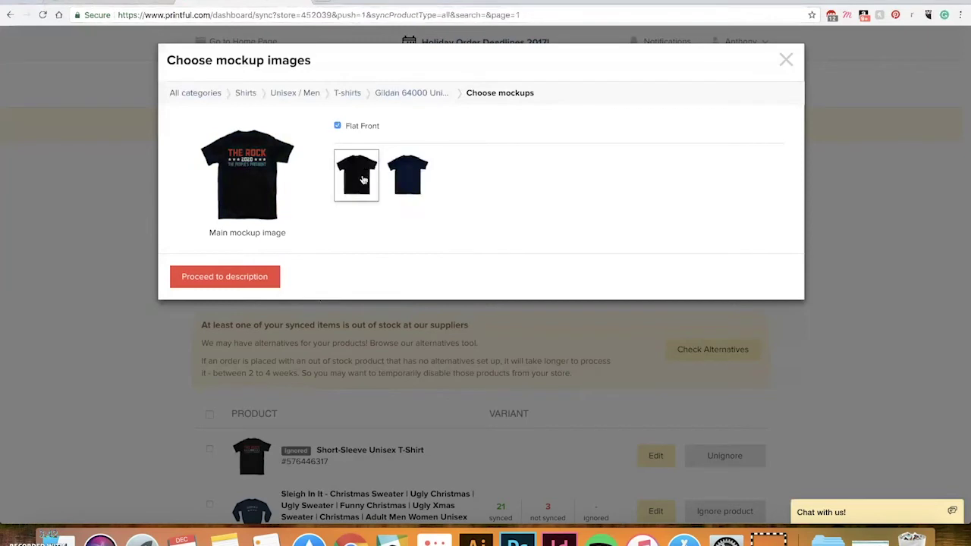
pyautogui.click(234, 277)
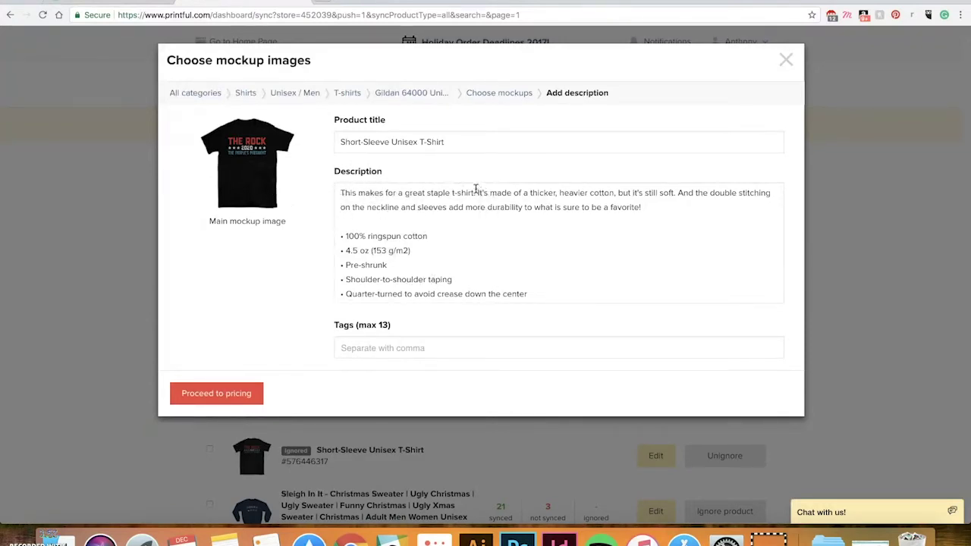
# - Keep the default title and description, proceed to pricing, and set the size S retail price to $19.99
pyautogui.click(239, 400)
pyautogui.scroll(-1, 577, 257)
pyautogui.scroll(-1, 576, 256)
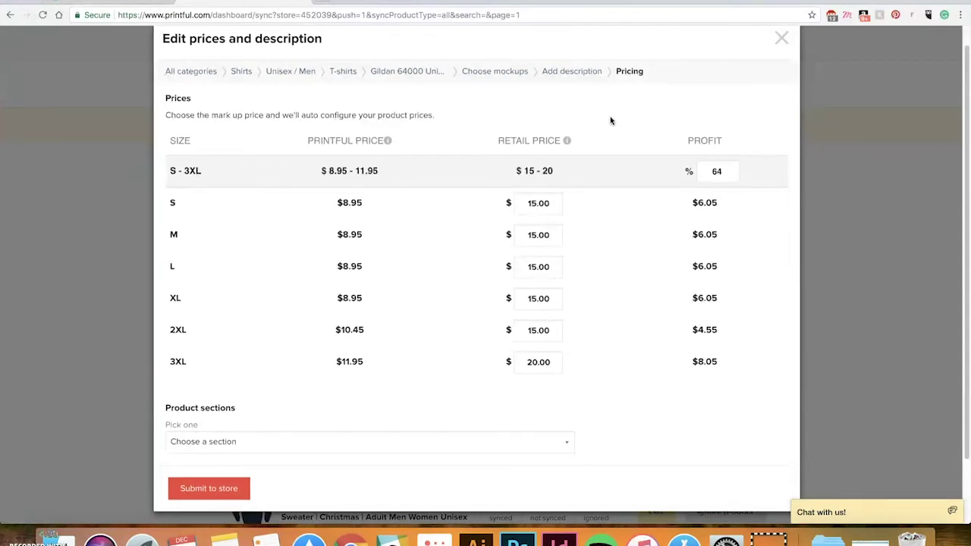
pyautogui.click(537, 203)
pyautogui.moveTo(530, 209); pyautogui.dragTo(550, 206)
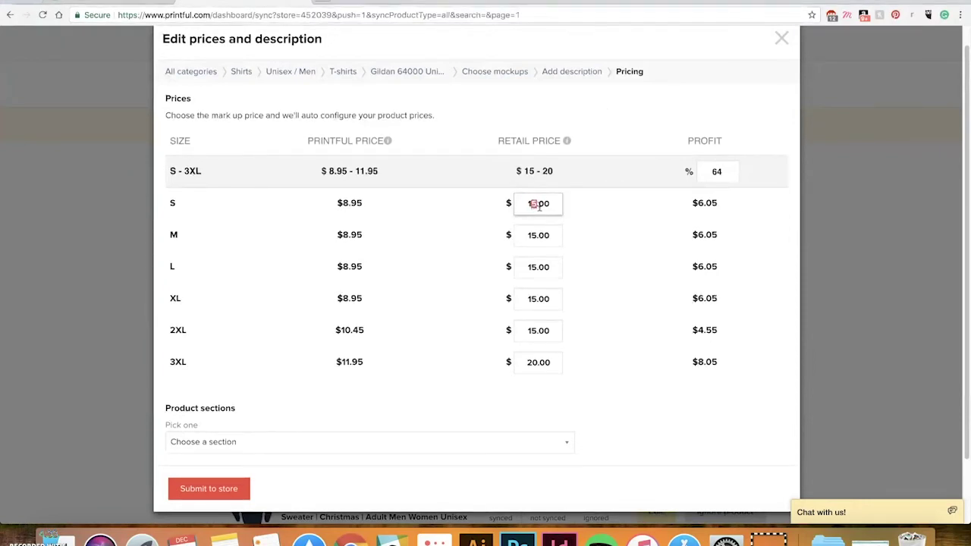
pyautogui.write('19.99')
pyautogui.doubleClick(553, 206)
pyautogui.press('super+c')
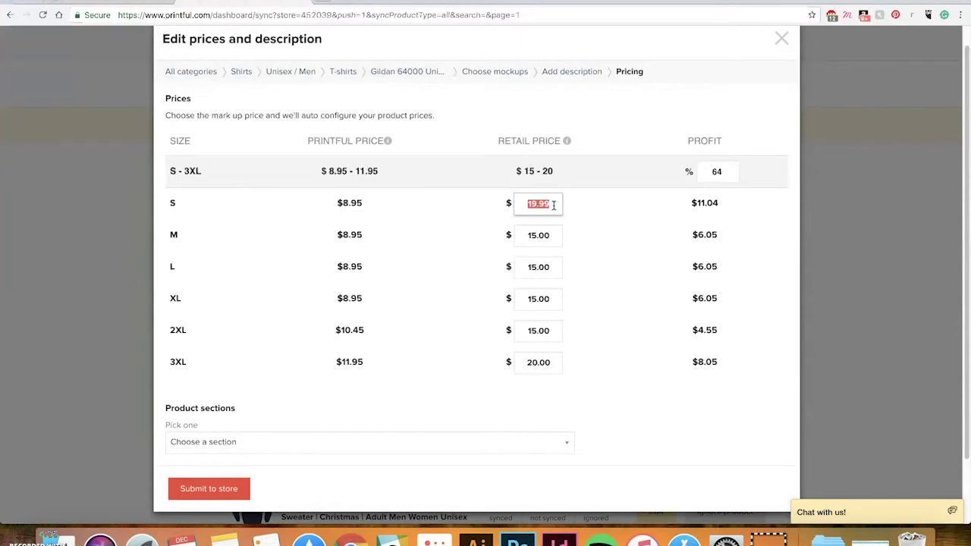
# - Set the retail prices of sizes M, L, XL and 2XL to $19.99 as well
pyautogui.doubleClick(551, 235)
pyautogui.press('super+v')
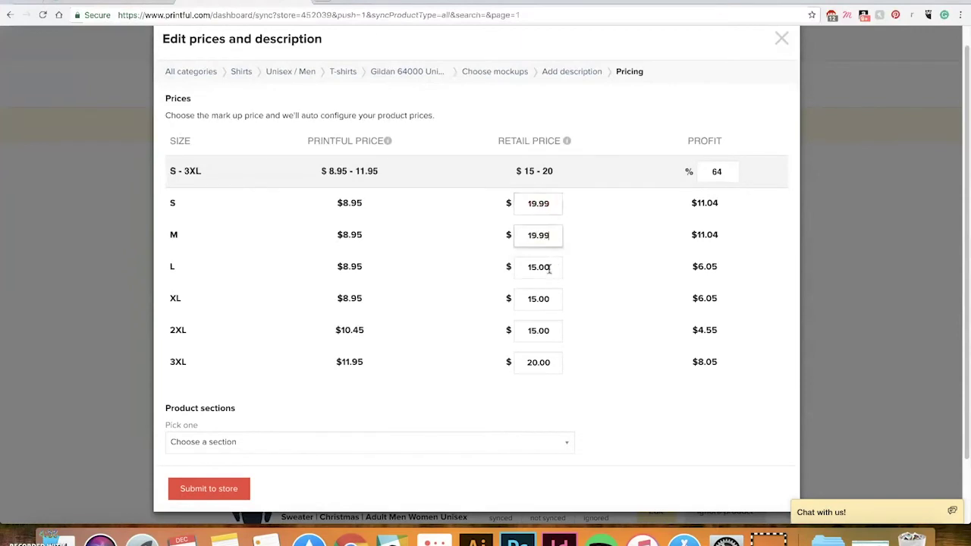
pyautogui.doubleClick(551, 266)
pyautogui.press('super+v')
pyautogui.doubleClick(552, 298)
pyautogui.press('super+v')
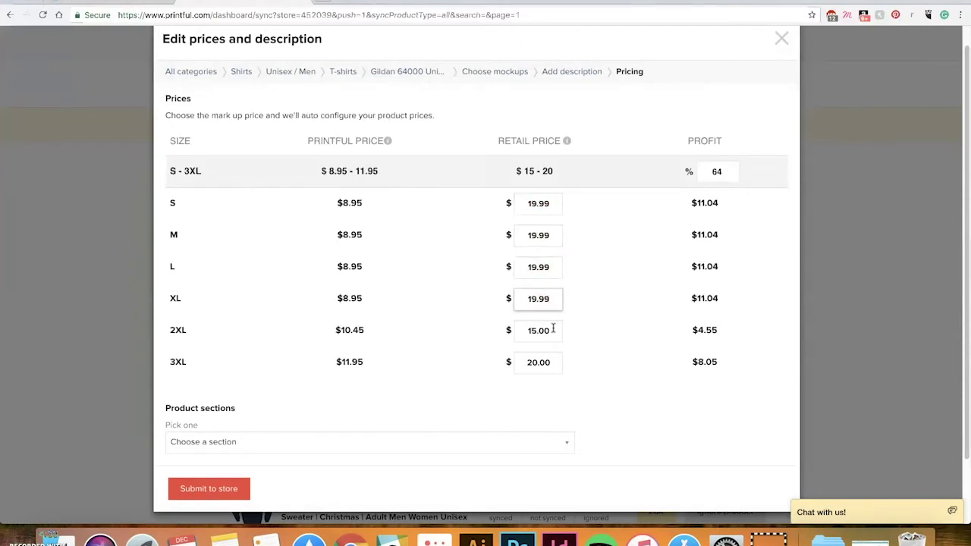
pyautogui.doubleClick(553, 329)
pyautogui.press('super+v')
# - Set the retail price of size 3XL to $24.99
pyautogui.click(535, 361)
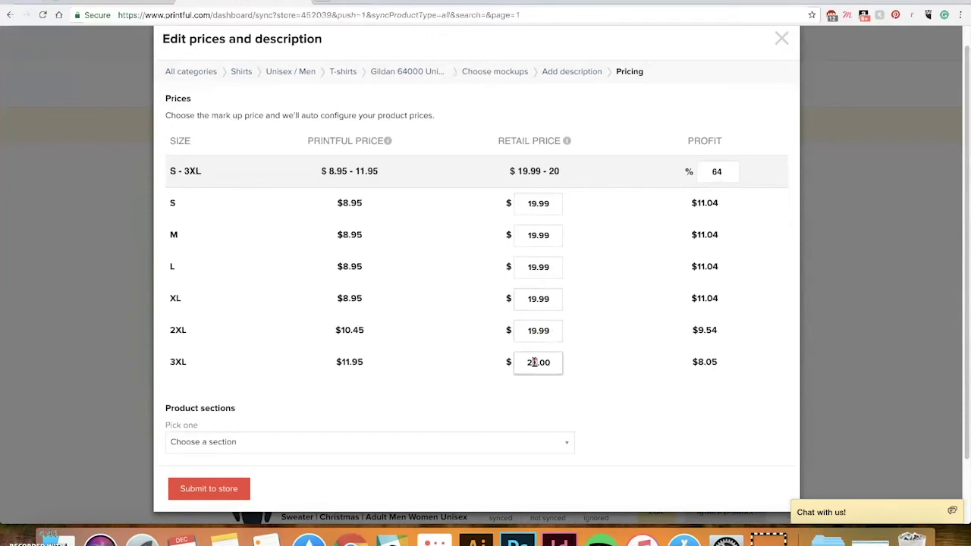
pyautogui.press('Delete')
pyautogui.write('4')
pyautogui.moveTo(554, 361); pyautogui.dragTo(539, 362)
pyautogui.write('99')
pyautogui.click(603, 318)
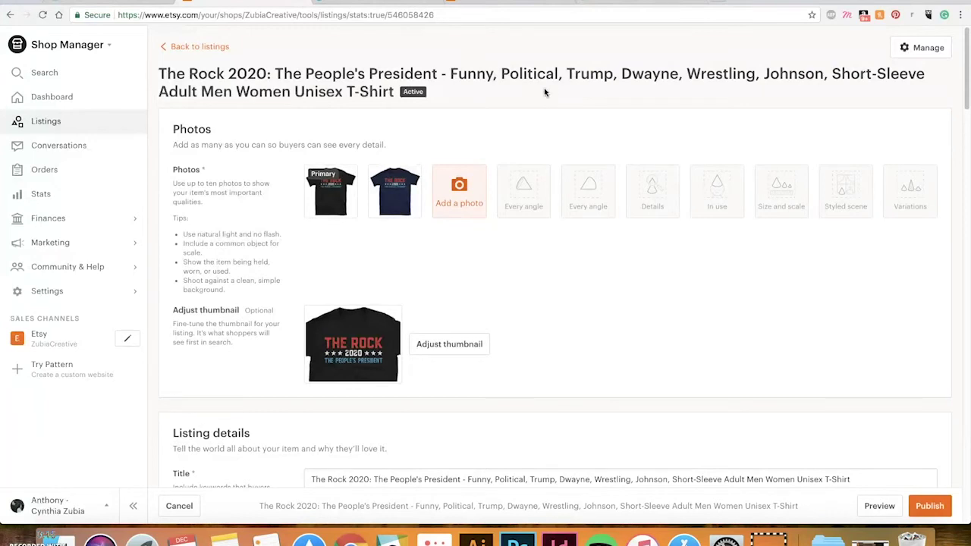
# - Look through the T-shirt's listing on Etsy, from its photos and category to the description, production partners and tags
pyautogui.scroll(-1, 574, 125)
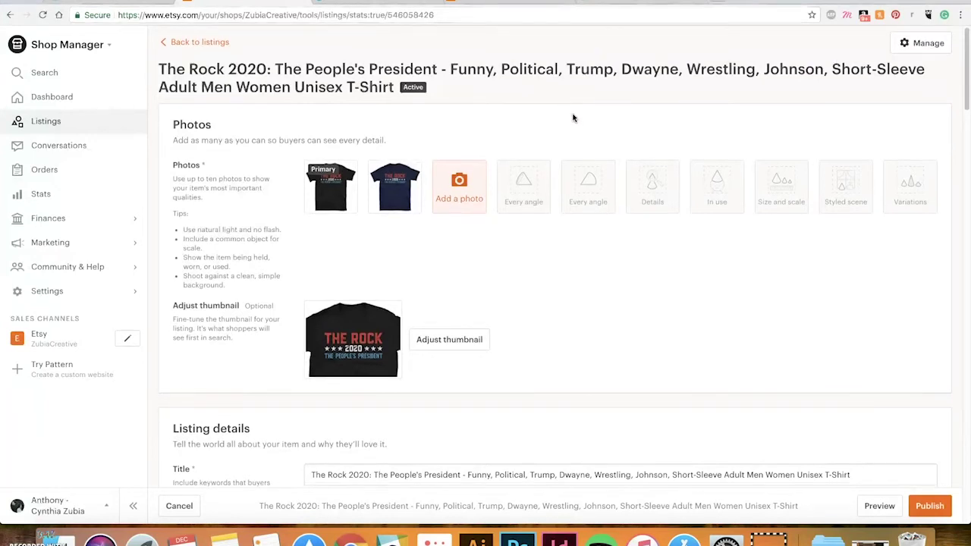
pyautogui.scroll(-2, 576, 207)
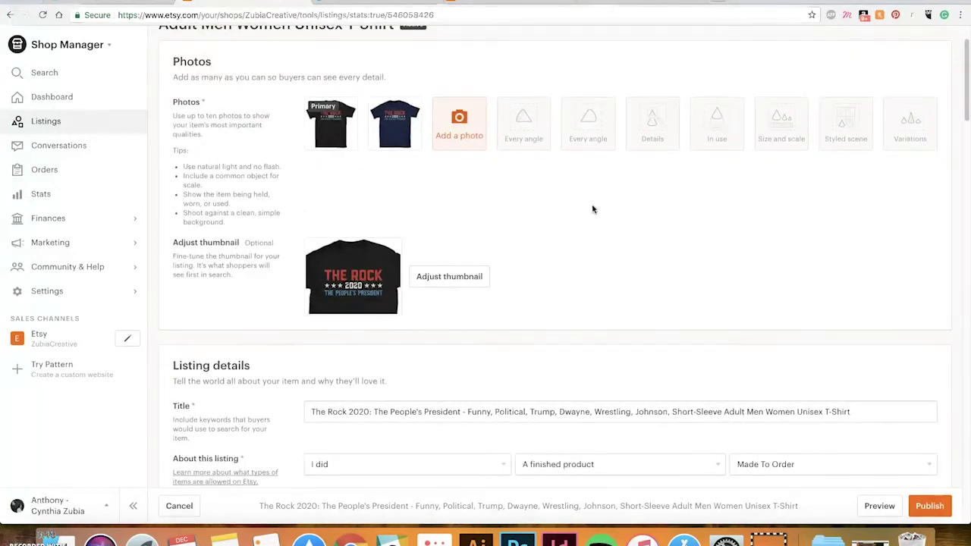
pyautogui.scroll(1, 593, 208)
pyautogui.scroll(1, 592, 208)
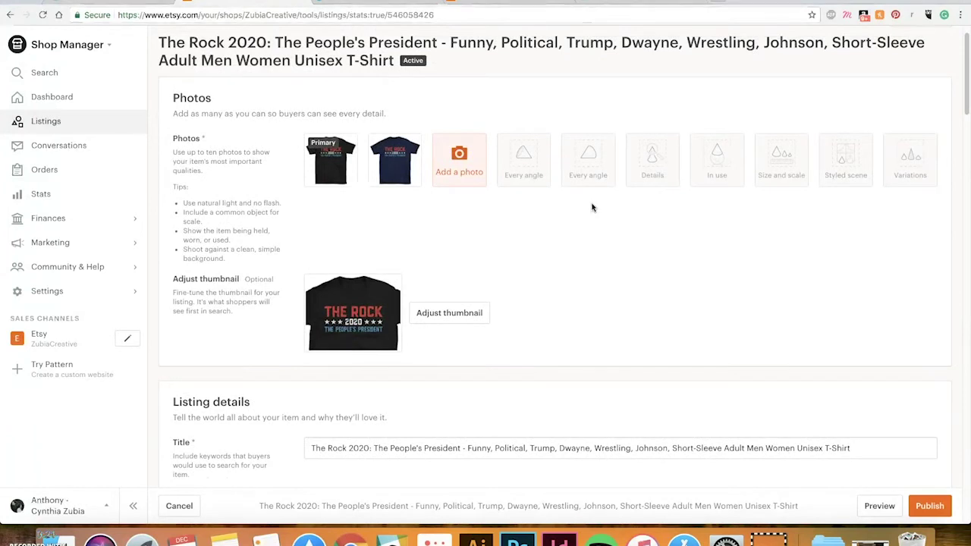
pyautogui.scroll(2, 591, 204)
pyautogui.scroll(-1, 590, 195)
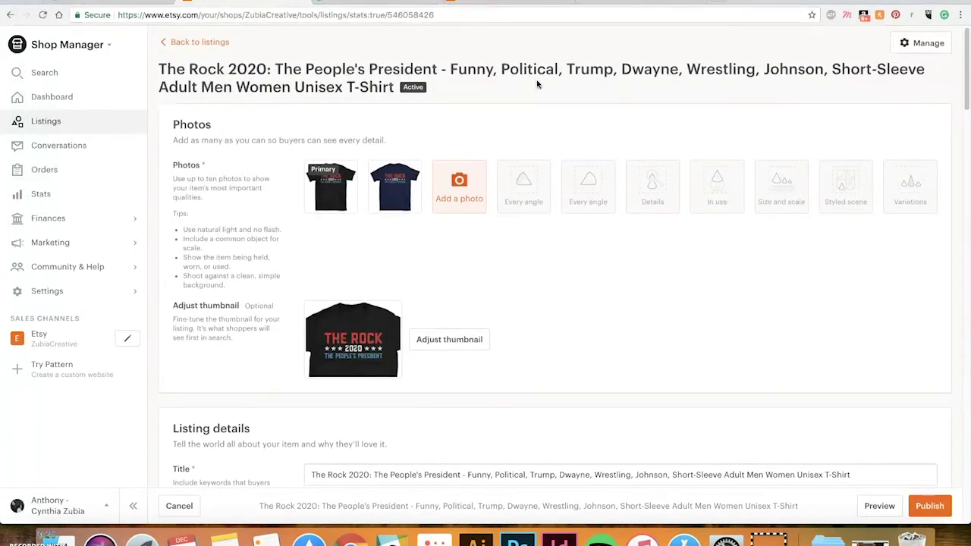
pyautogui.scroll(-15, 537, 84)
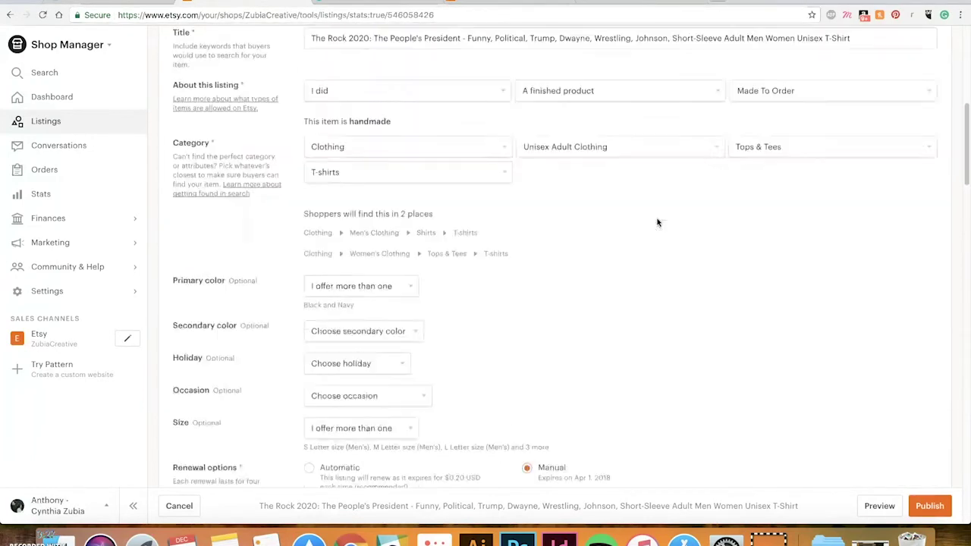
pyautogui.scroll(-12, 525, 254)
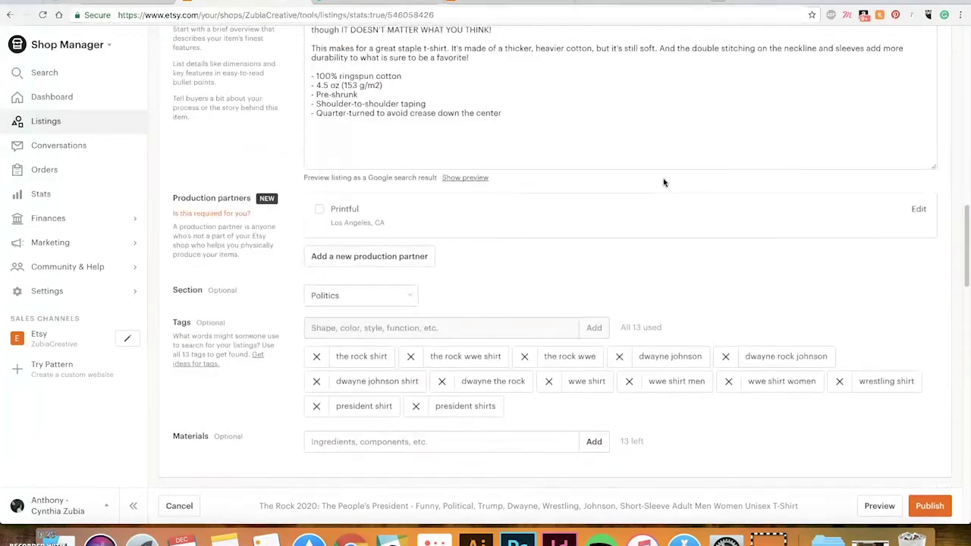
pyautogui.scroll(1, 668, 179)
pyautogui.scroll(20, 564, 263)
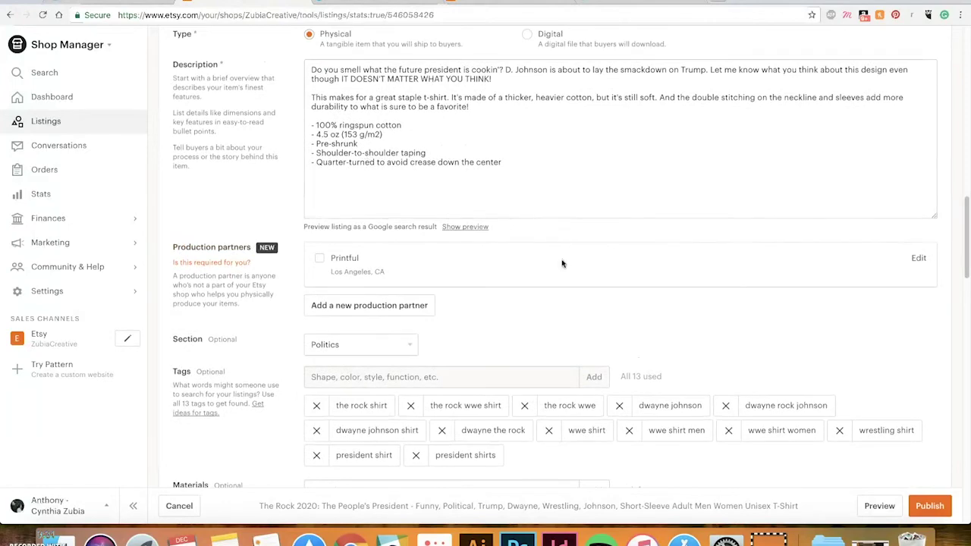
pyautogui.scroll(6, 621, 263)
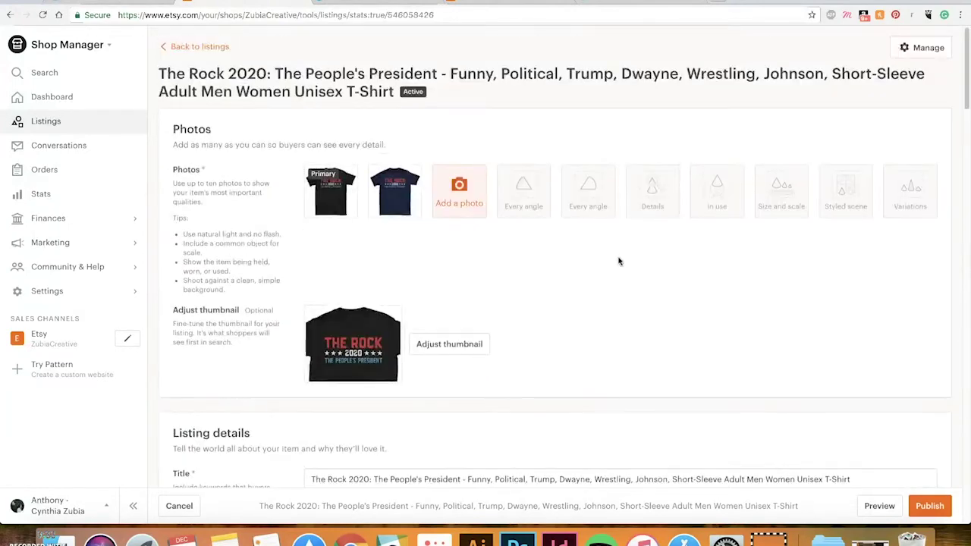
pyautogui.scroll(-3, 614, 255)
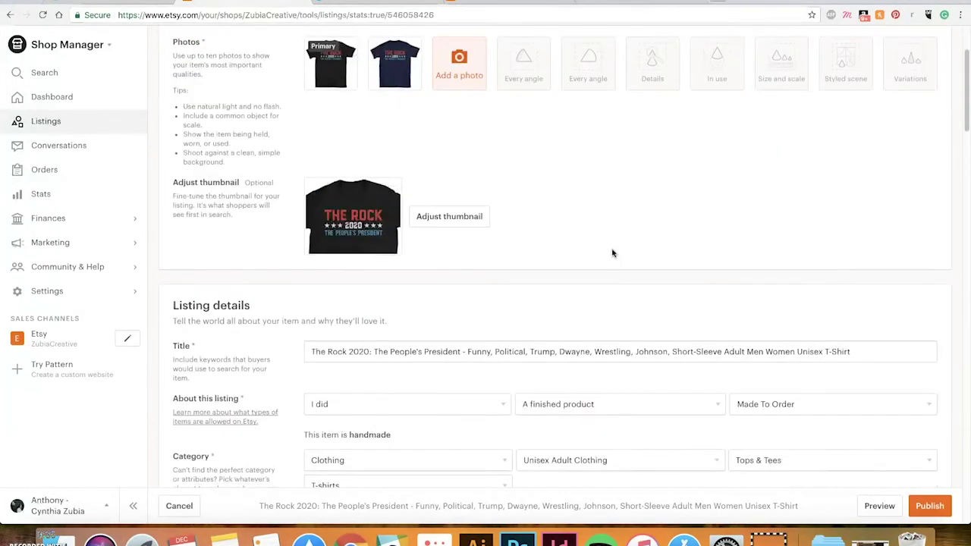
# - Try zooming in on the primary photo in the listing's thumbnail adjustment and cancel it
pyautogui.moveTo(399, 90)
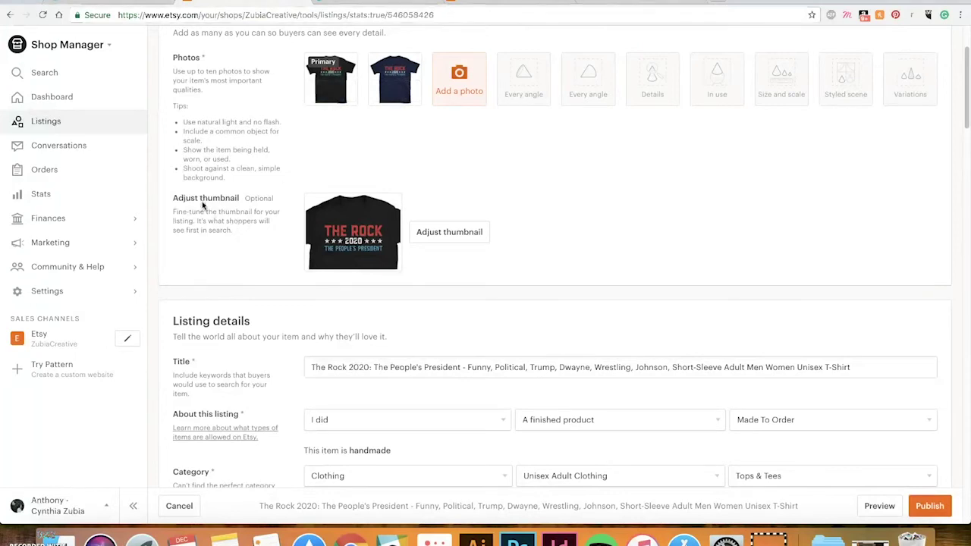
pyautogui.click(436, 233)
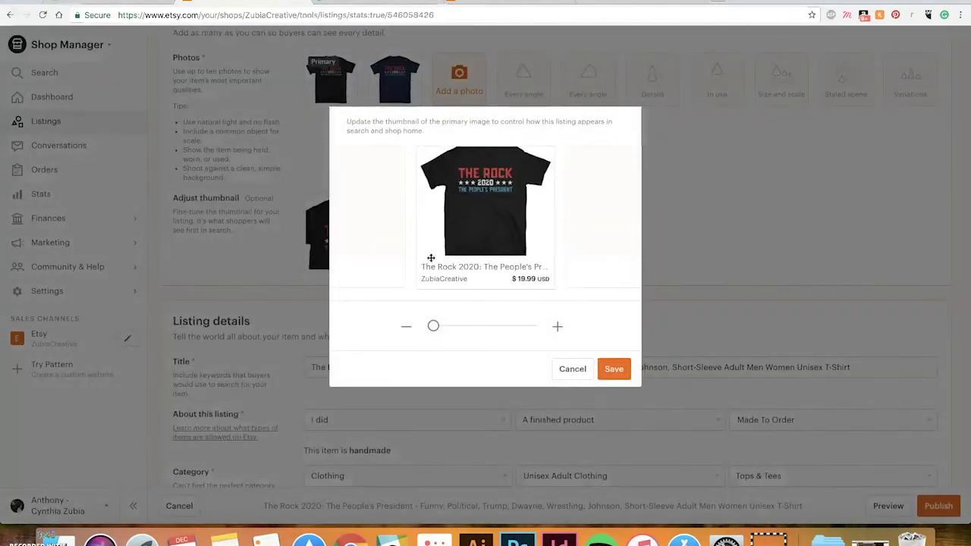
pyautogui.moveTo(433, 328); pyautogui.dragTo(473, 332)
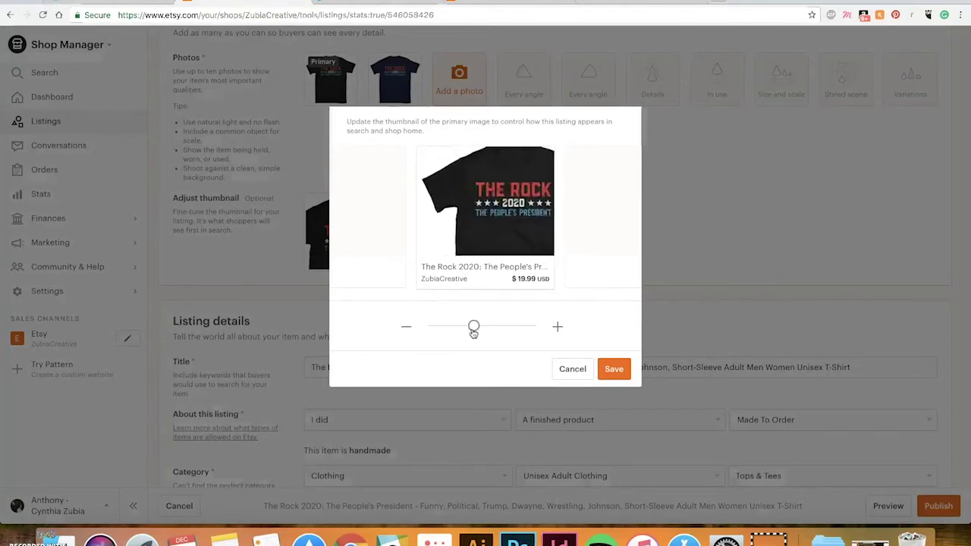
pyautogui.click(579, 369)
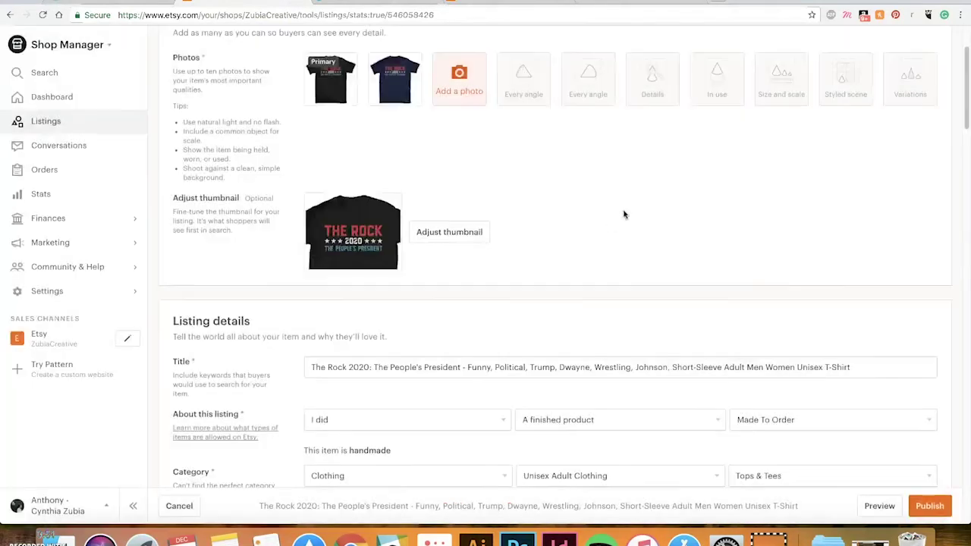
# - Examine the keywords in the listing's title and the fields below it in the listing details
pyautogui.scroll(-5, 428, 200)
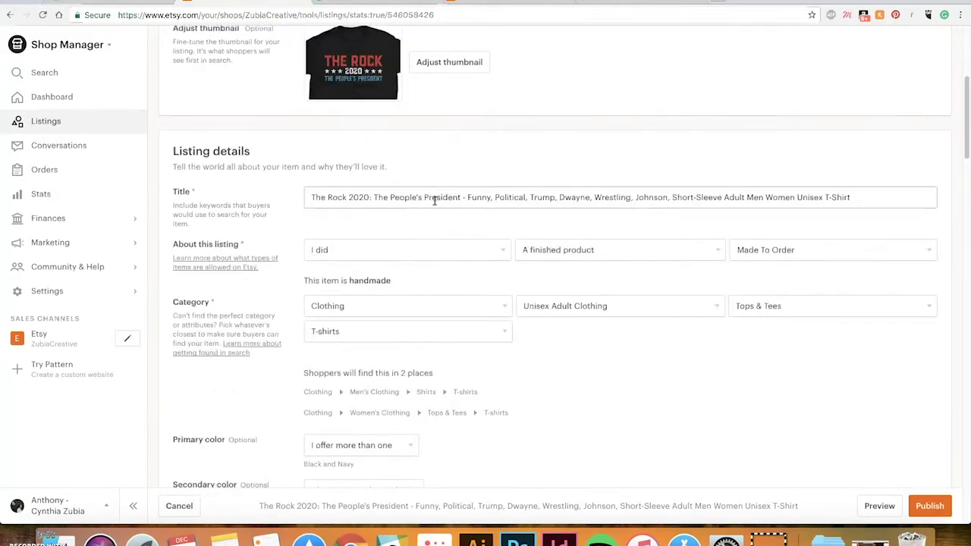
pyautogui.click(348, 195)
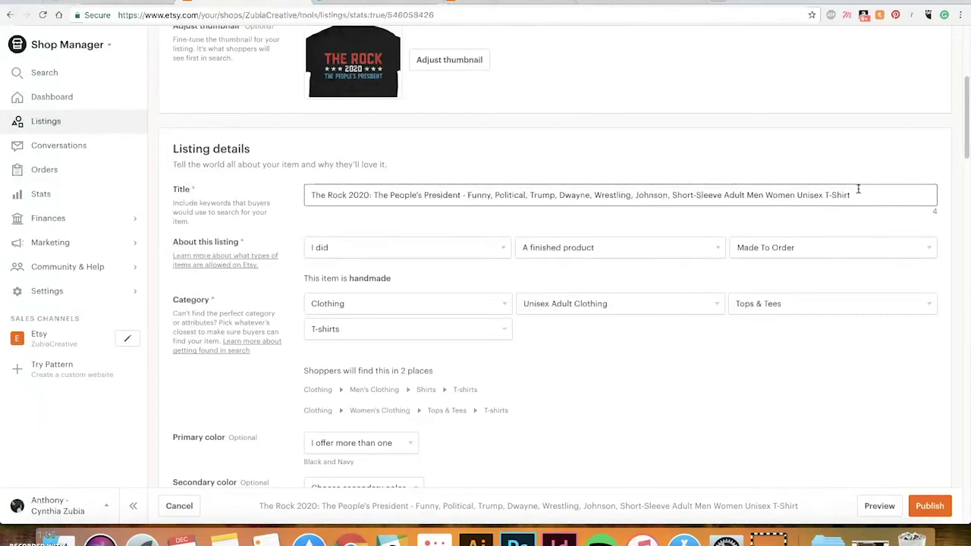
pyautogui.click(441, 195)
pyautogui.scroll(-1, 288, 198)
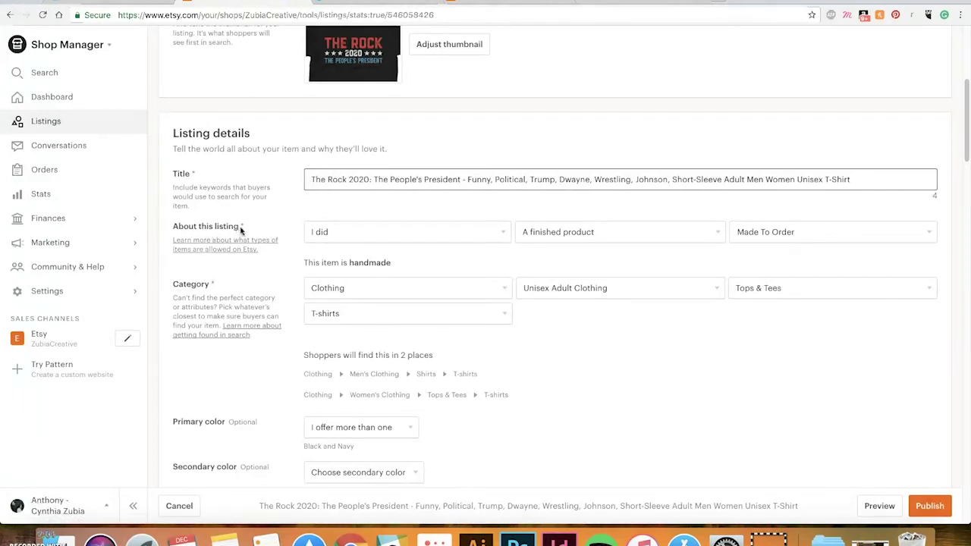
# - Check the listing's maker, product type and production time choices, then read through its category settings
pyautogui.click(501, 233)
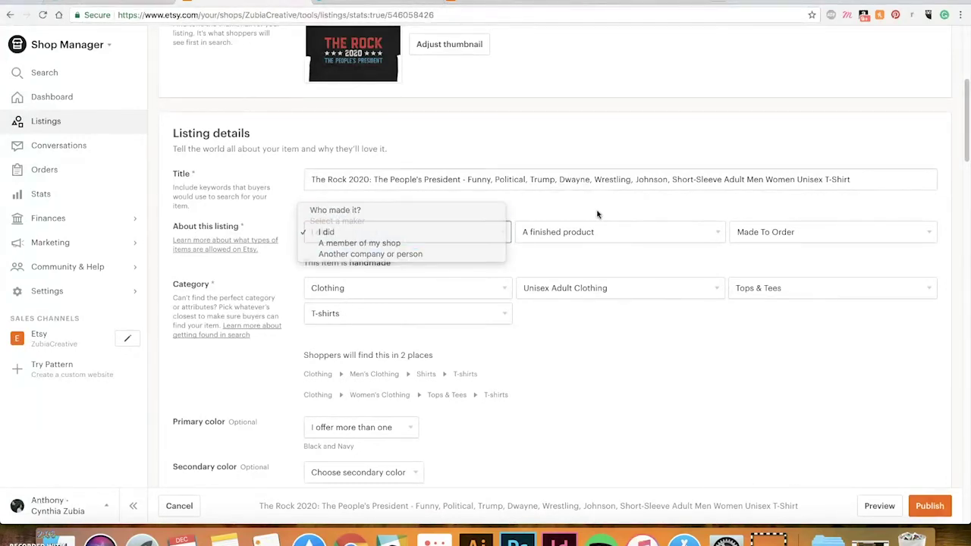
pyautogui.click(605, 231)
pyautogui.click(615, 362)
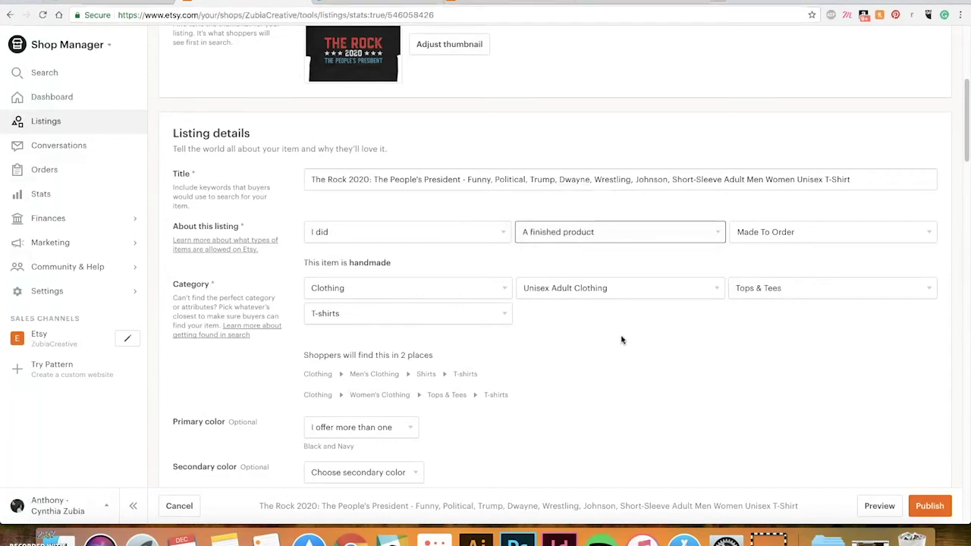
pyautogui.click(812, 232)
pyautogui.click(616, 396)
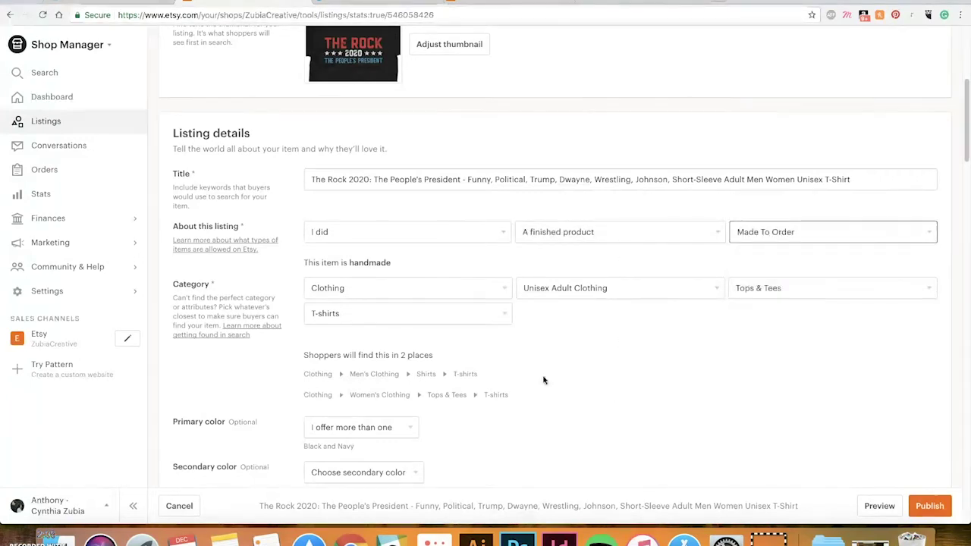
pyautogui.scroll(-1, 314, 283)
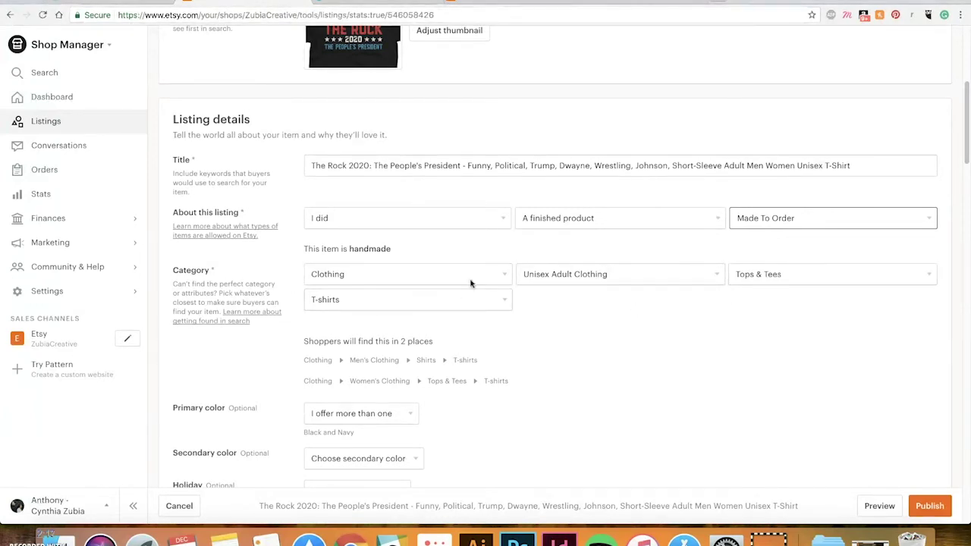
pyautogui.scroll(-4, 599, 321)
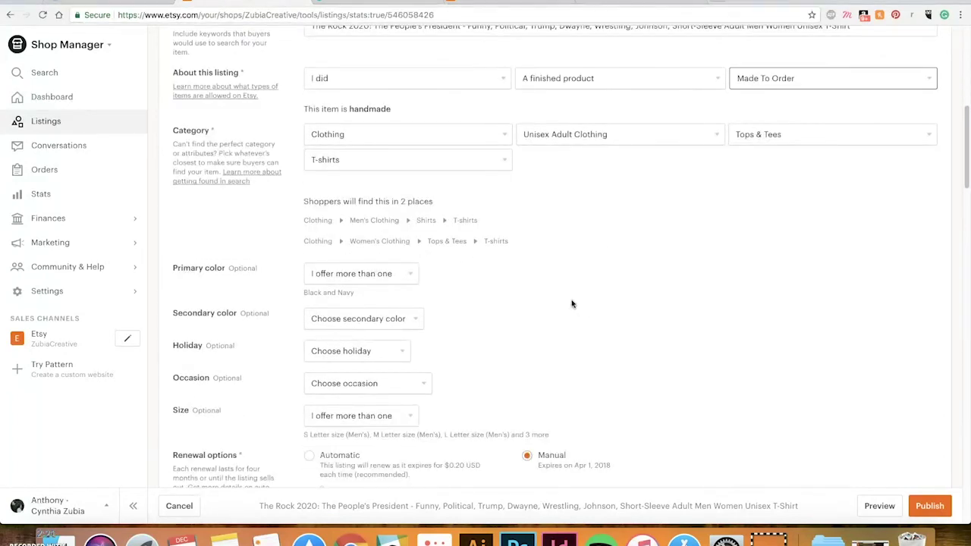
# - Examine the primary and secondary color options of the listing without changing either one
pyautogui.scroll(-1, 573, 304)
pyautogui.click(391, 267)
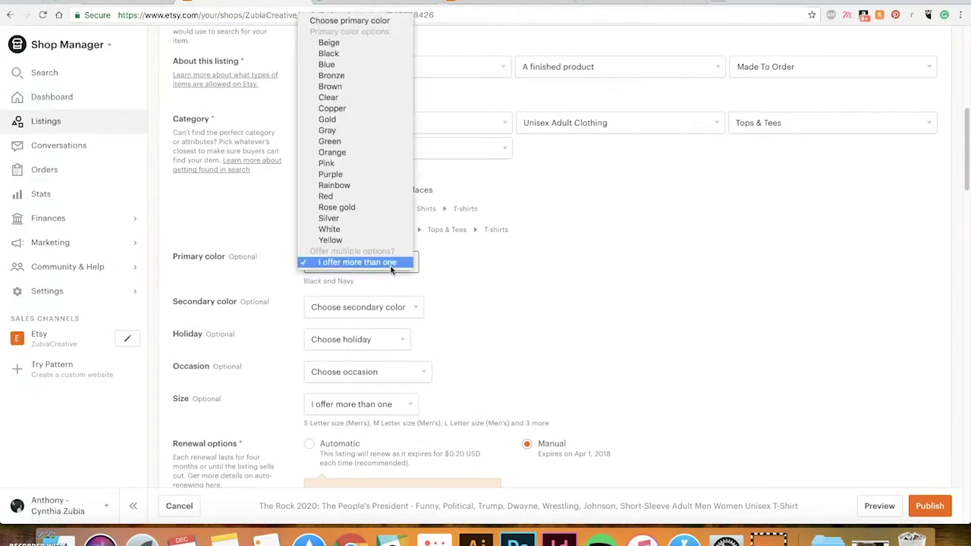
pyautogui.click(591, 264)
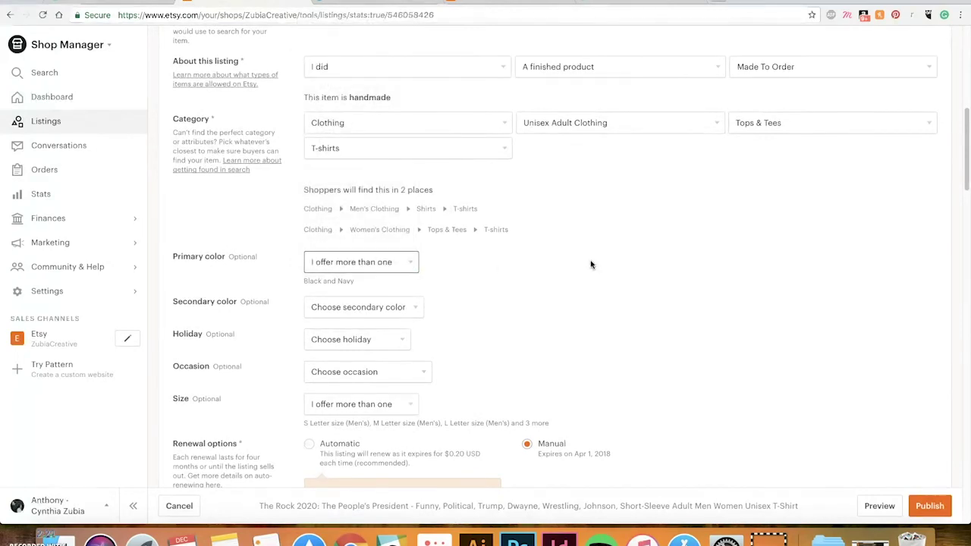
pyautogui.click(416, 311)
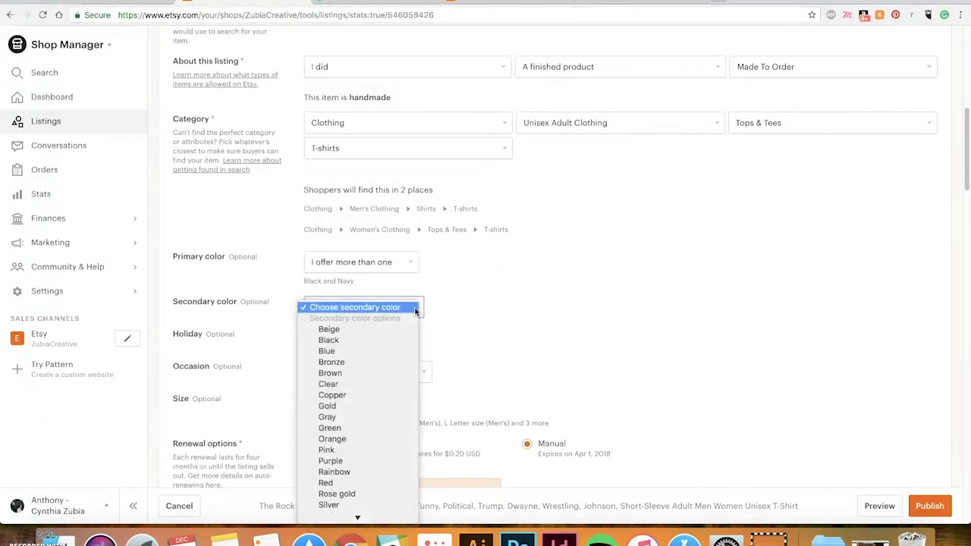
pyautogui.click(596, 320)
pyautogui.scroll(-1, 409, 309)
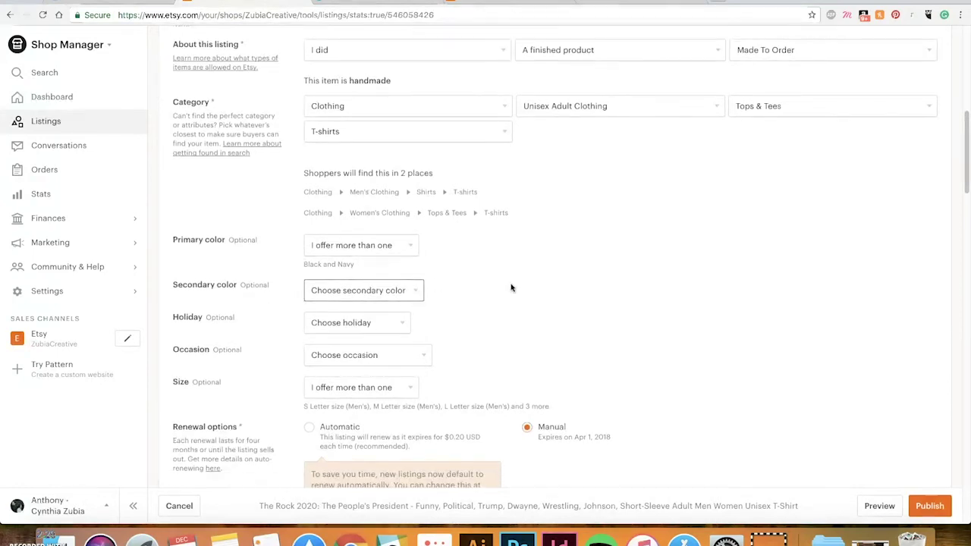
pyautogui.scroll(-3, 564, 261)
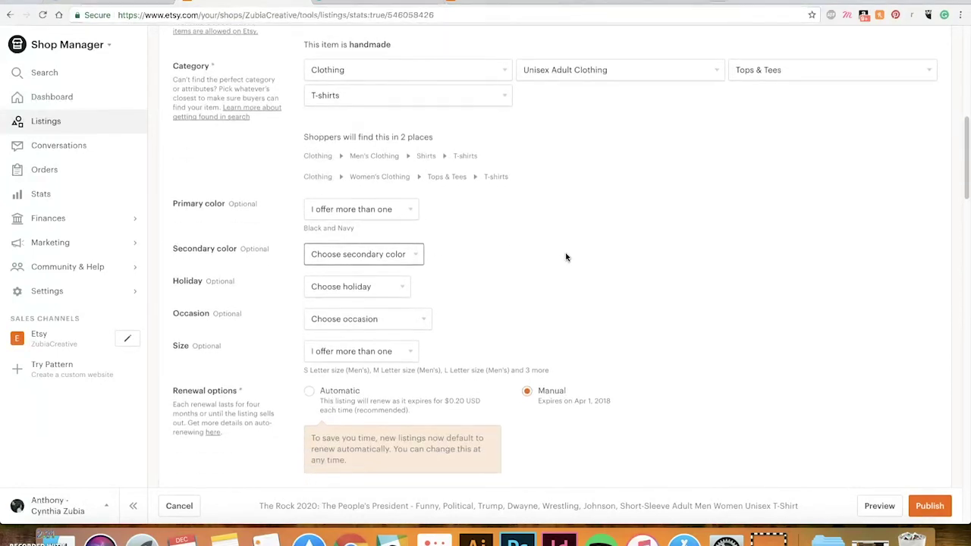
# - Look through the available holiday and occasion options for the listing without choosing any
pyautogui.click(363, 290)
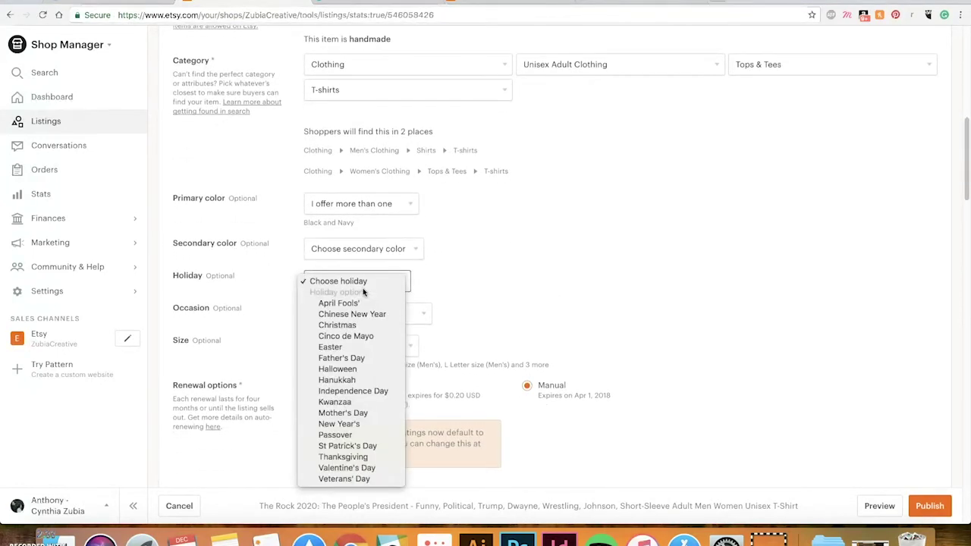
pyautogui.click(619, 288)
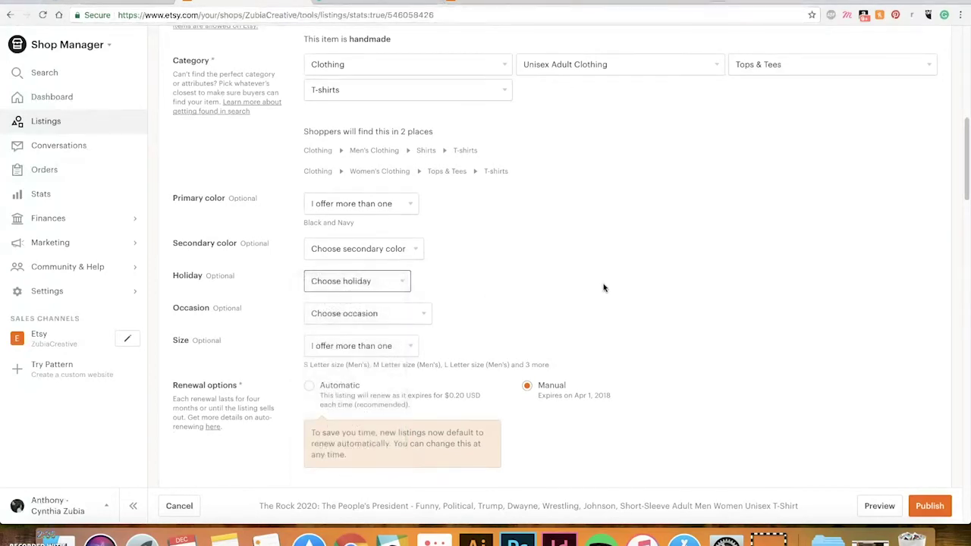
pyautogui.click(377, 314)
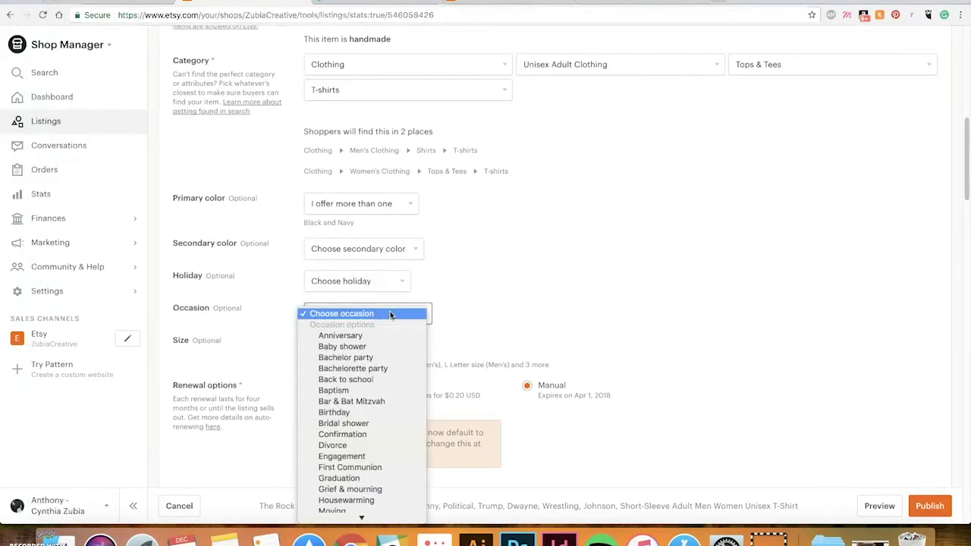
pyautogui.click(543, 294)
pyautogui.scroll(-1, 370, 290)
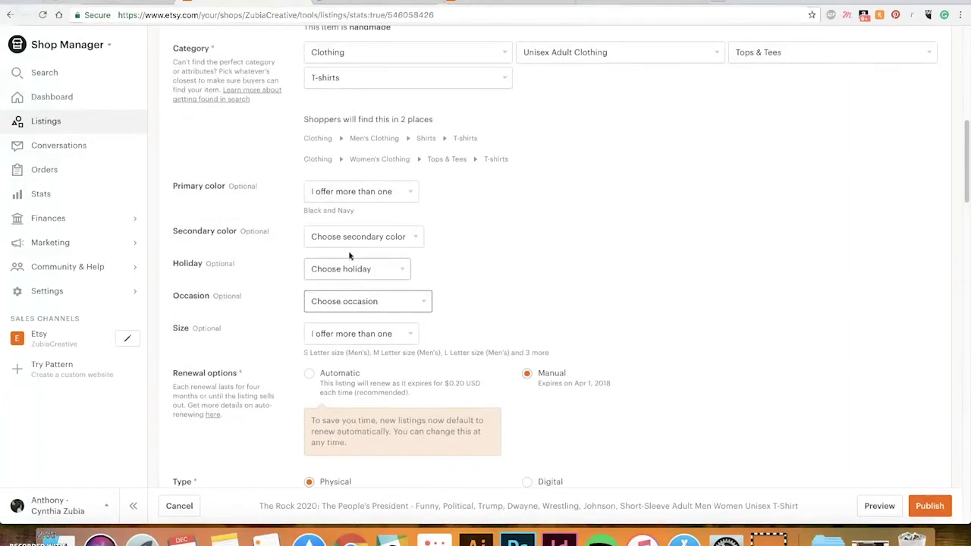
pyautogui.click(367, 270)
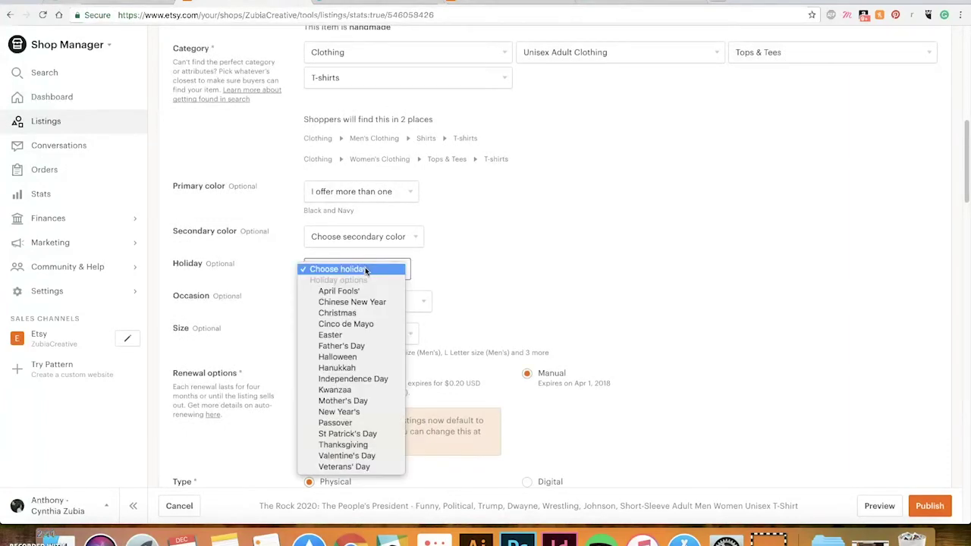
pyautogui.click(481, 303)
pyautogui.click(413, 302)
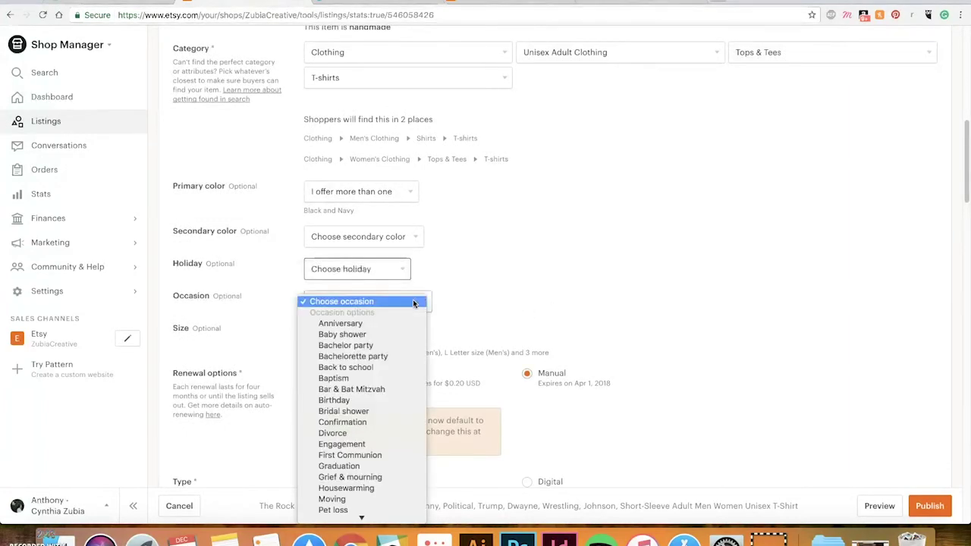
pyautogui.scroll(-1, 415, 342)
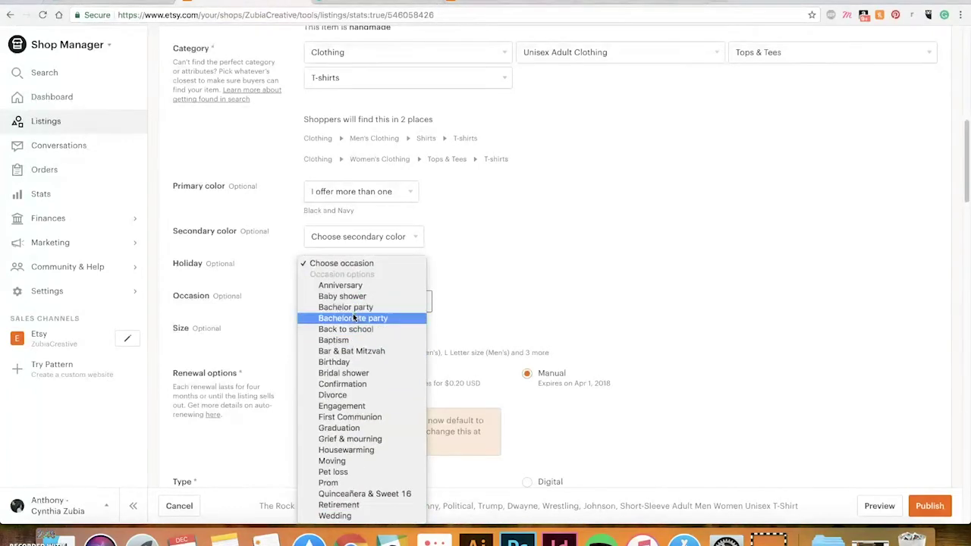
pyautogui.click(523, 273)
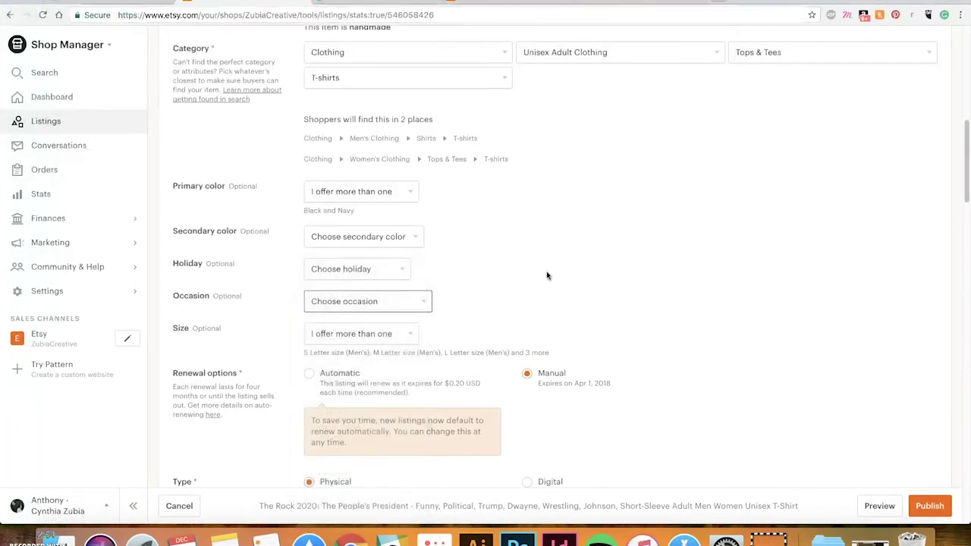
# - Check the listing's size options, keeping "I offer more than one", and read its renewal options and item type
pyautogui.scroll(-3, 546, 275)
pyautogui.click(383, 253)
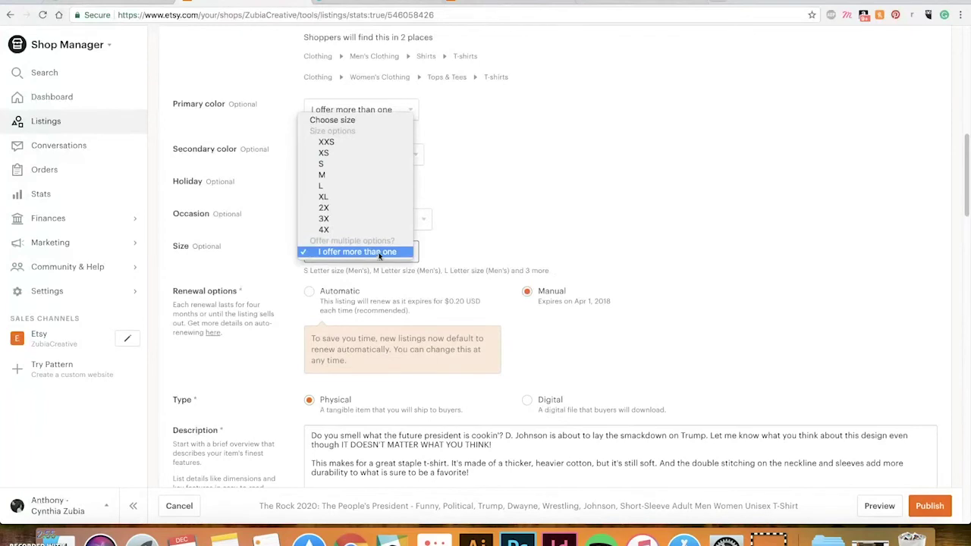
pyautogui.click(379, 254)
pyautogui.scroll(-3, 769, 210)
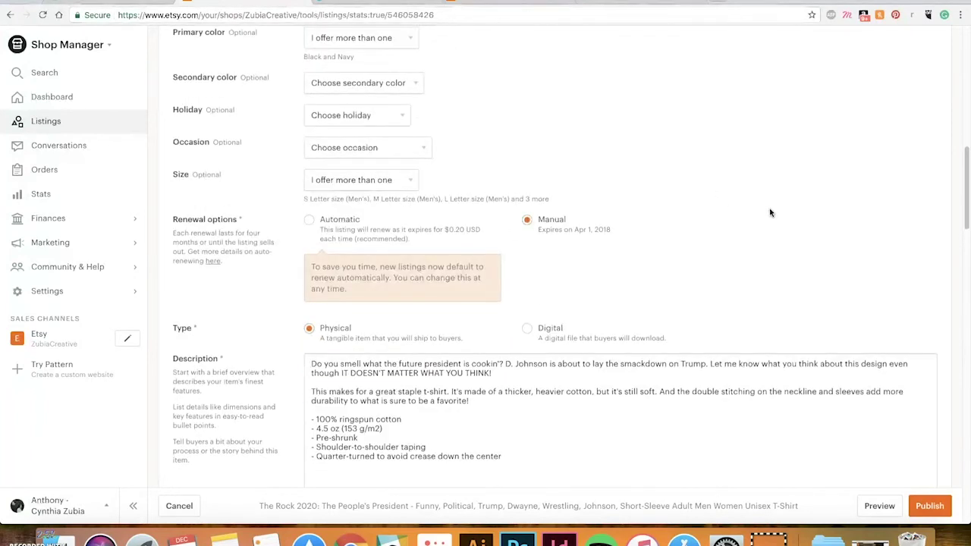
pyautogui.scroll(-1, 768, 211)
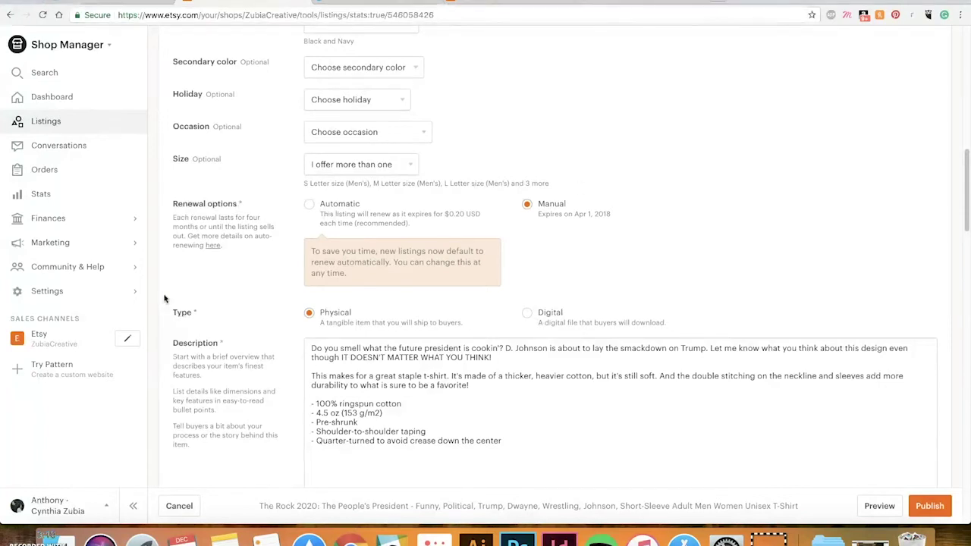
pyautogui.scroll(-1, 277, 276)
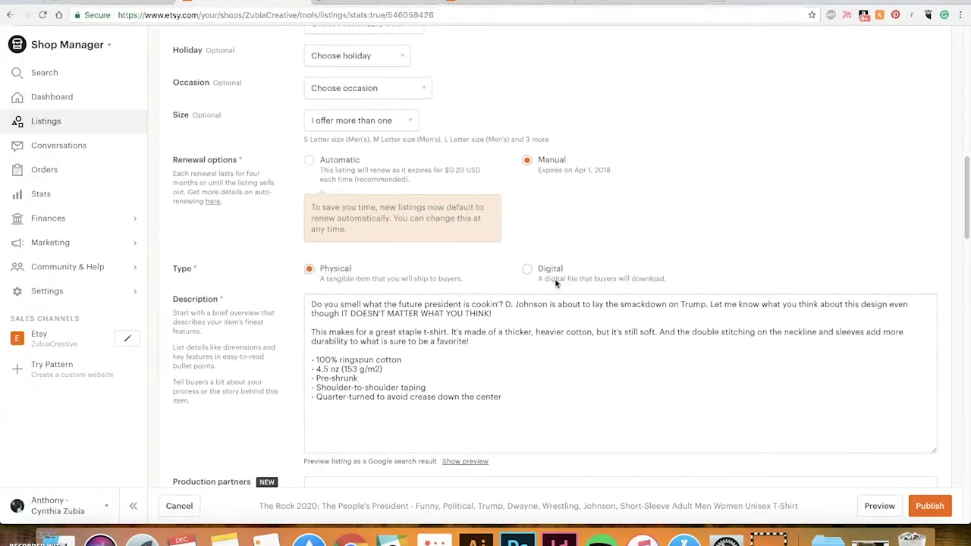
# - Review the listing's description, highlighting the product details from the staple t-shirt paragraph through the bullet points
pyautogui.scroll(-1, 186, 298)
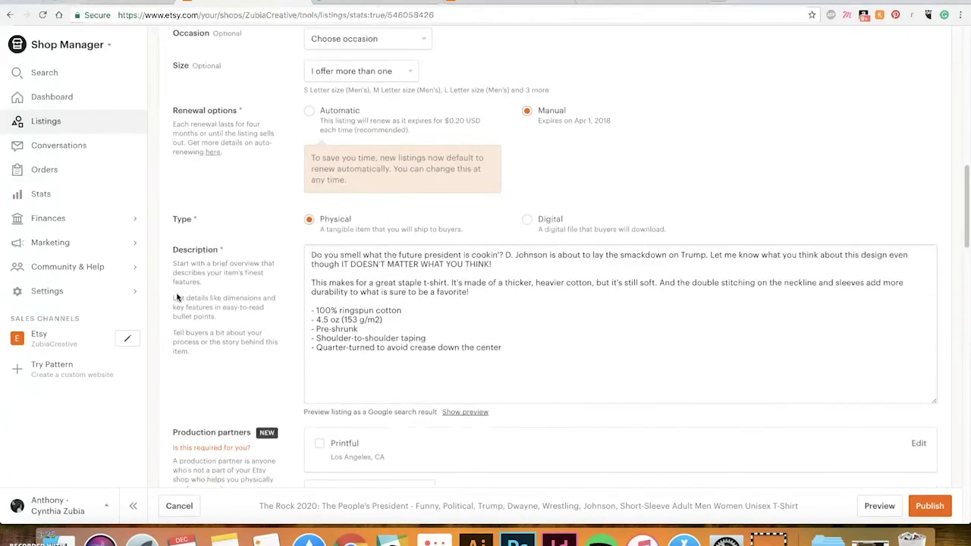
pyautogui.scroll(-1, 182, 288)
pyautogui.moveTo(311, 264); pyautogui.dragTo(561, 331)
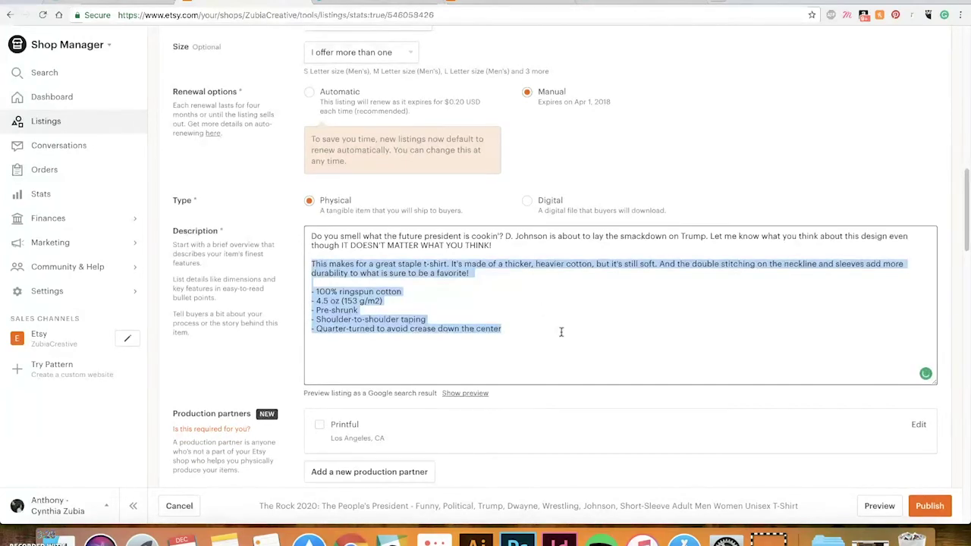
pyautogui.click(559, 330)
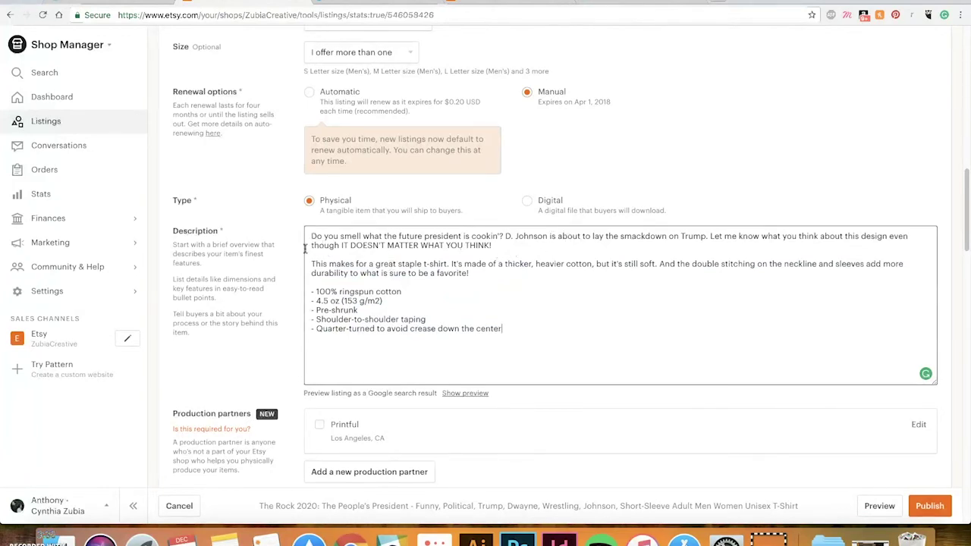
# - Assign Printful as the production partner for the T-shirt listing
pyautogui.scroll(-8, 237, 263)
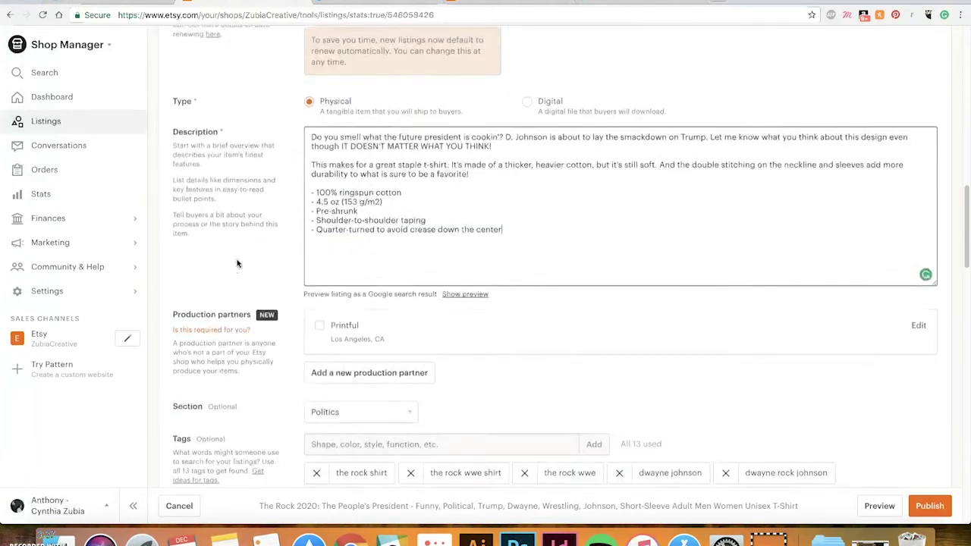
pyautogui.scroll(-1, 235, 258)
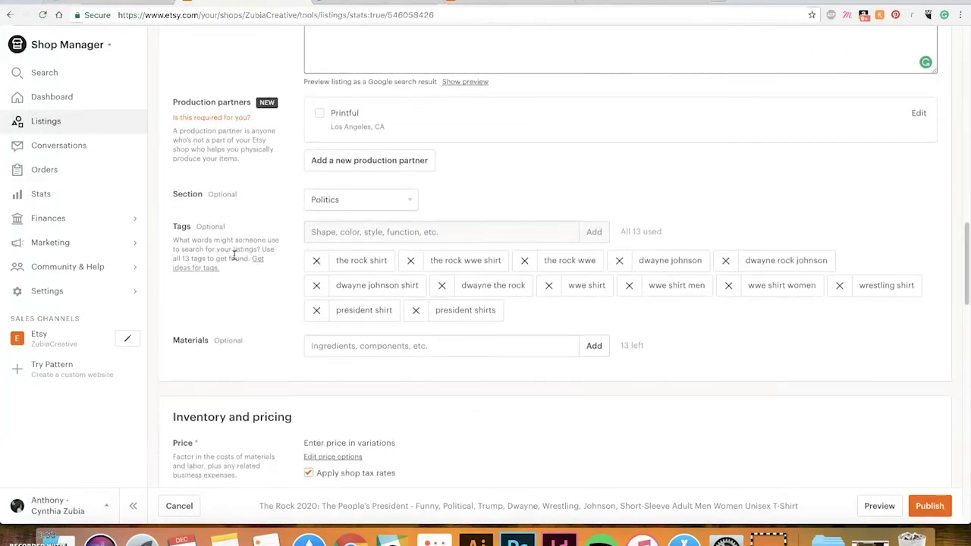
pyautogui.scroll(1, 322, 120)
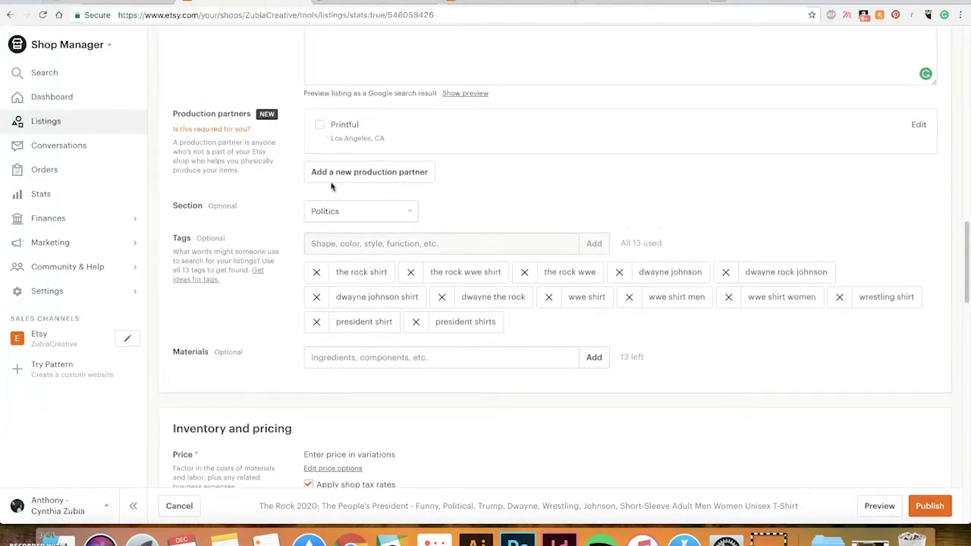
pyautogui.click(319, 125)
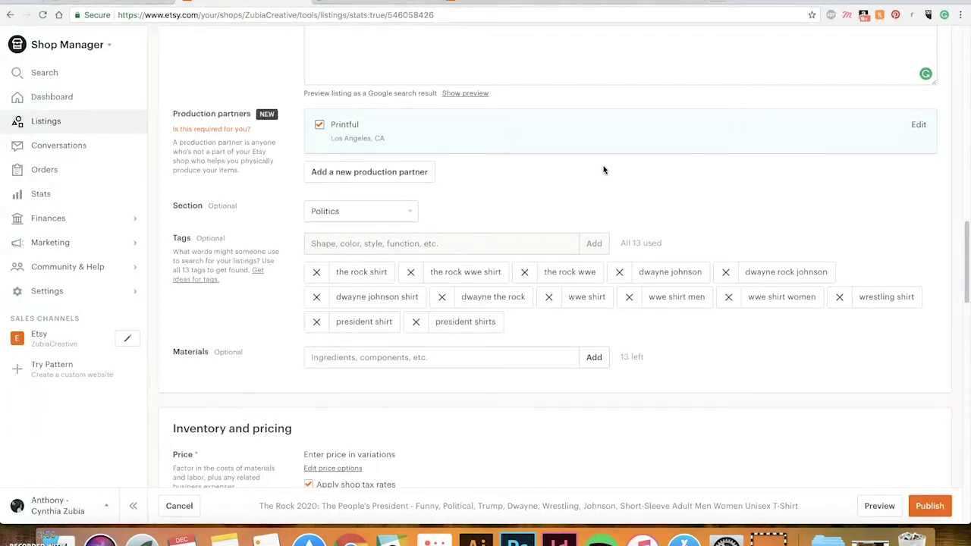
# - Compare the listing's tags with its title keywords and look over the section, materials, and inventory and pricing fields
pyautogui.scroll(-3, 466, 234)
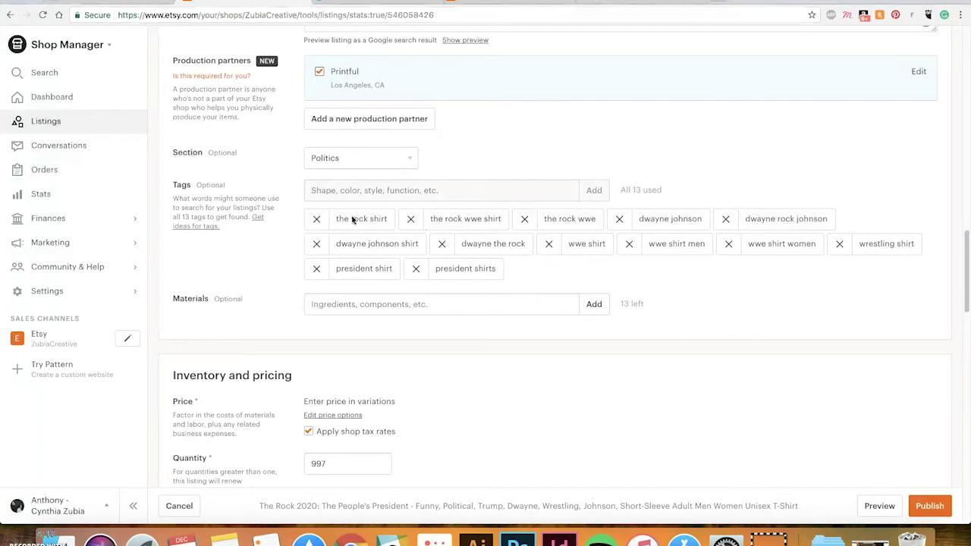
pyautogui.scroll(15, 688, 304)
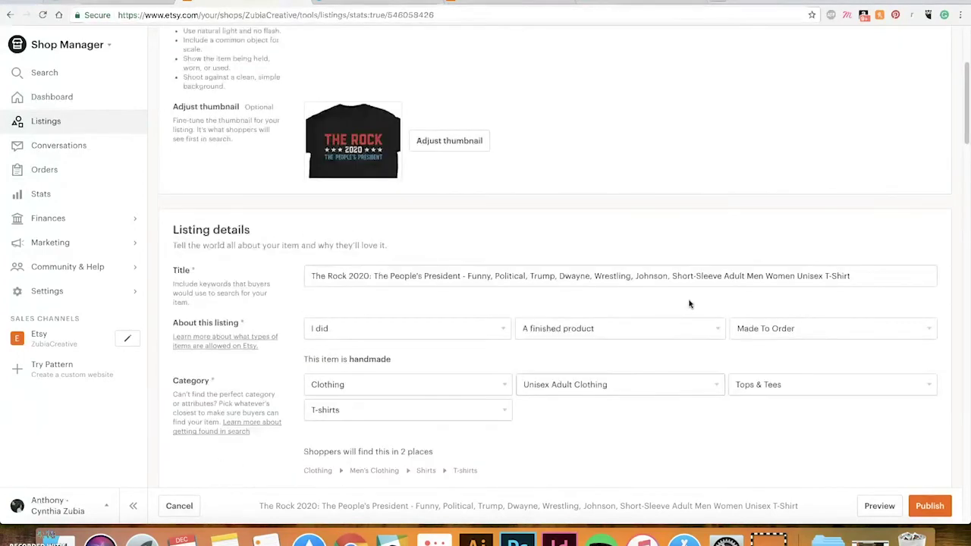
pyautogui.scroll(-15, 686, 274)
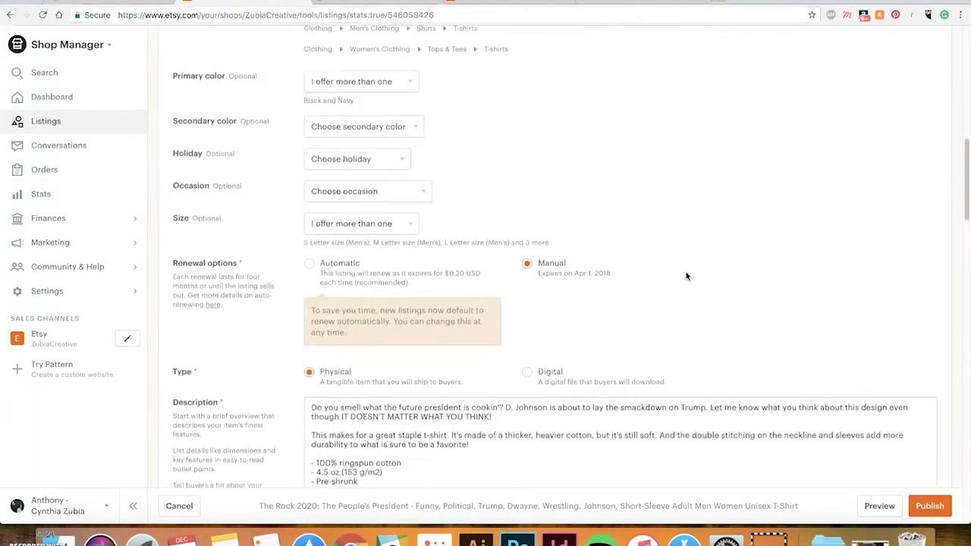
pyautogui.scroll(-2, 682, 273)
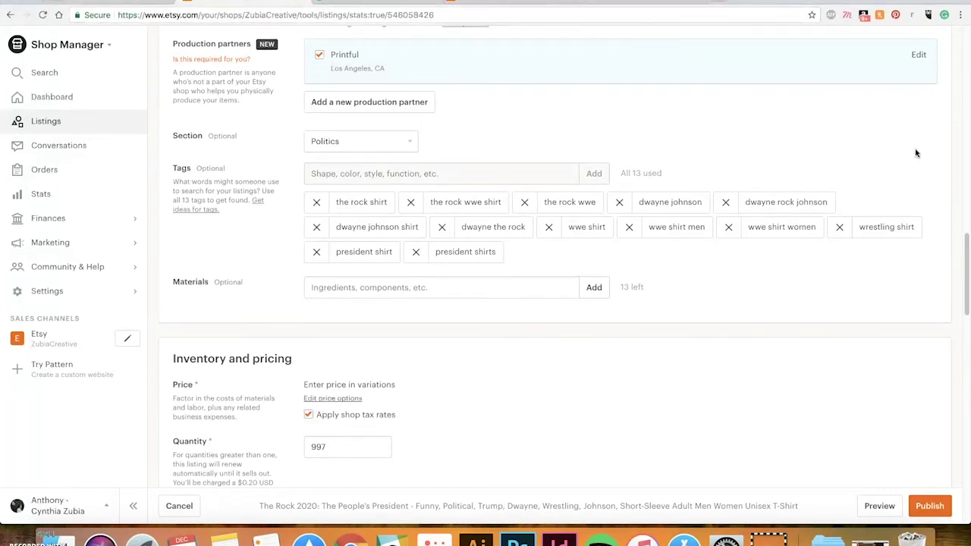
pyautogui.scroll(-2, 911, 155)
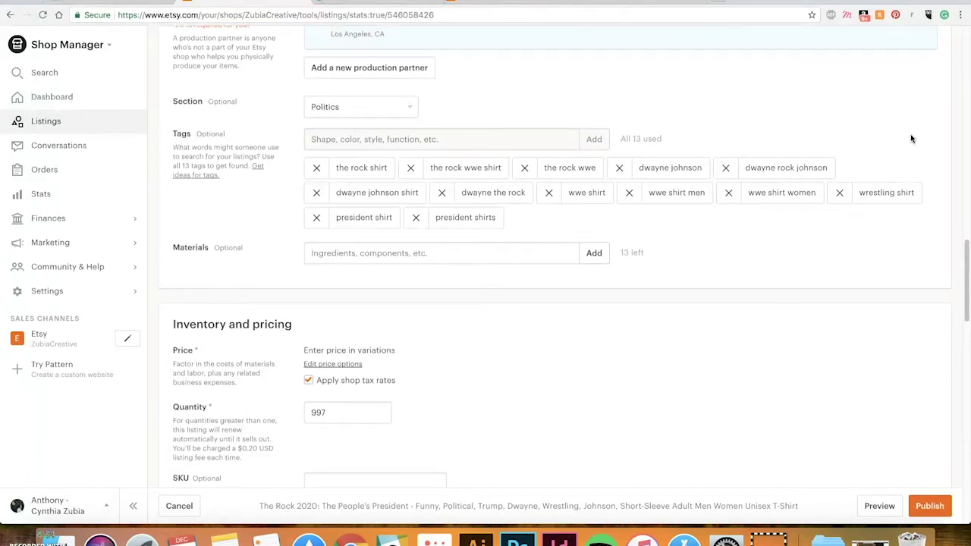
pyautogui.scroll(-2, 937, 184)
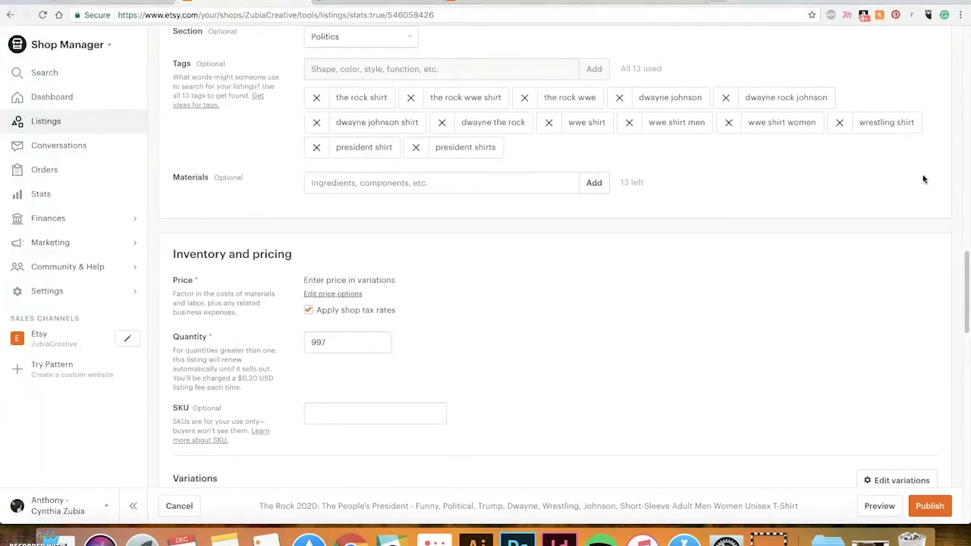
# - Review the listing's price options, quantity and SKU fields, and the variation prices for each color and size
pyautogui.scroll(-3, 919, 180)
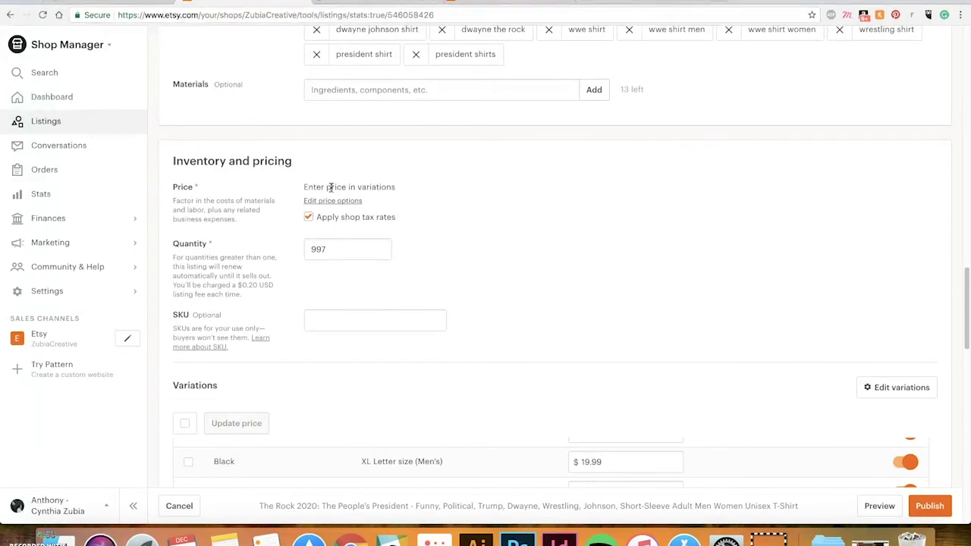
pyautogui.scroll(-2, 403, 215)
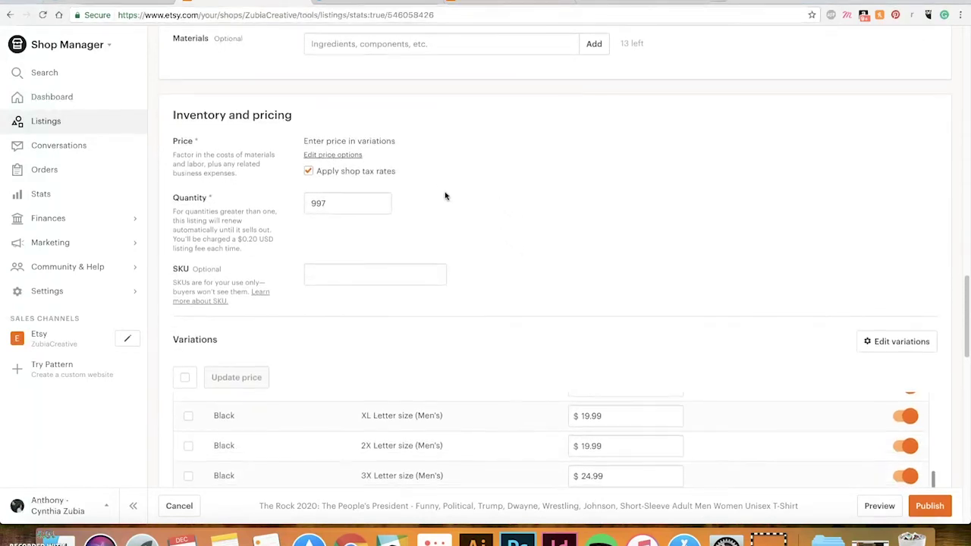
pyautogui.scroll(-2, 526, 264)
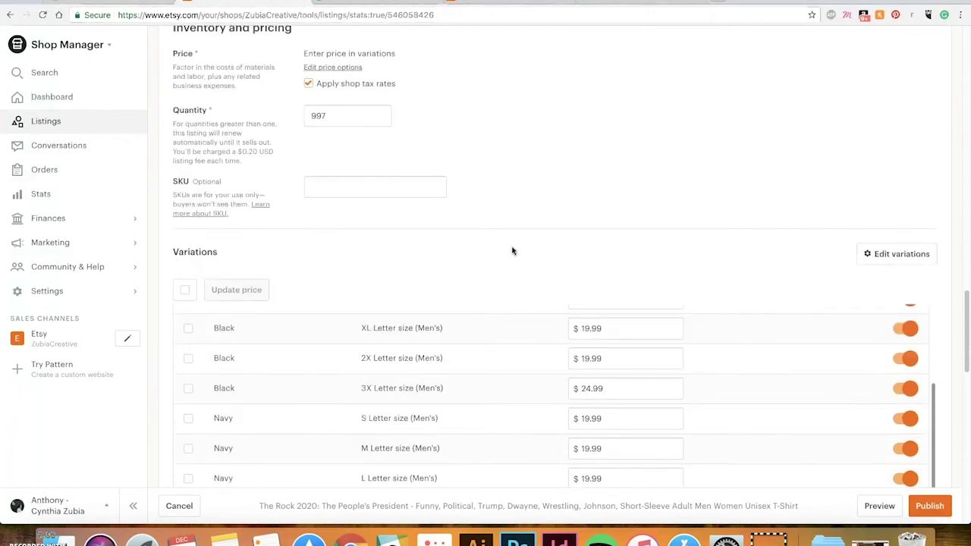
pyautogui.scroll(5, 599, 443)
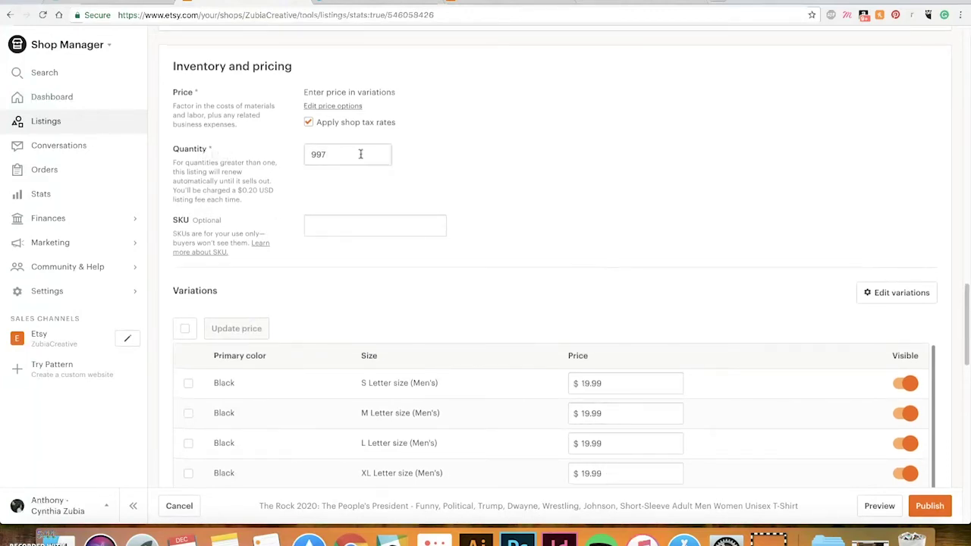
pyautogui.scroll(-2, 552, 199)
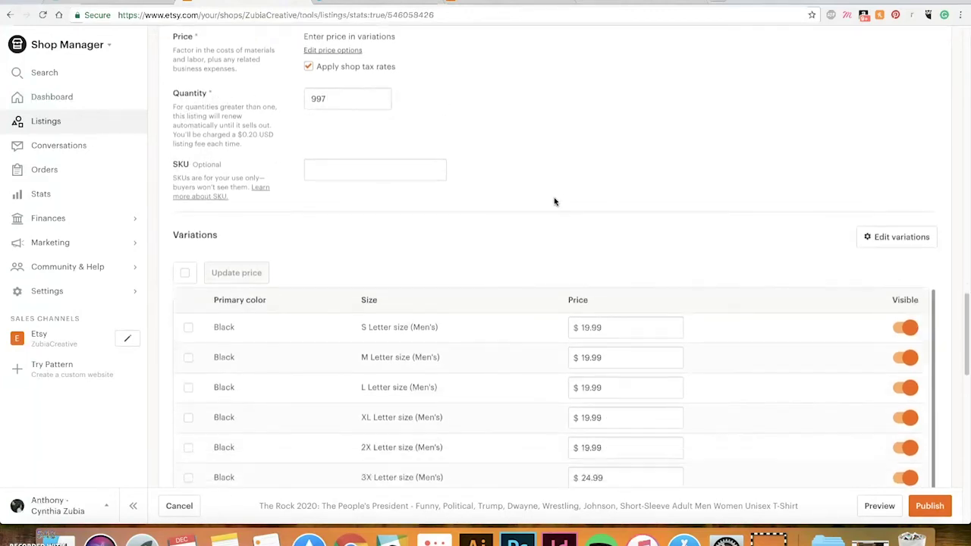
pyautogui.scroll(-3, 630, 138)
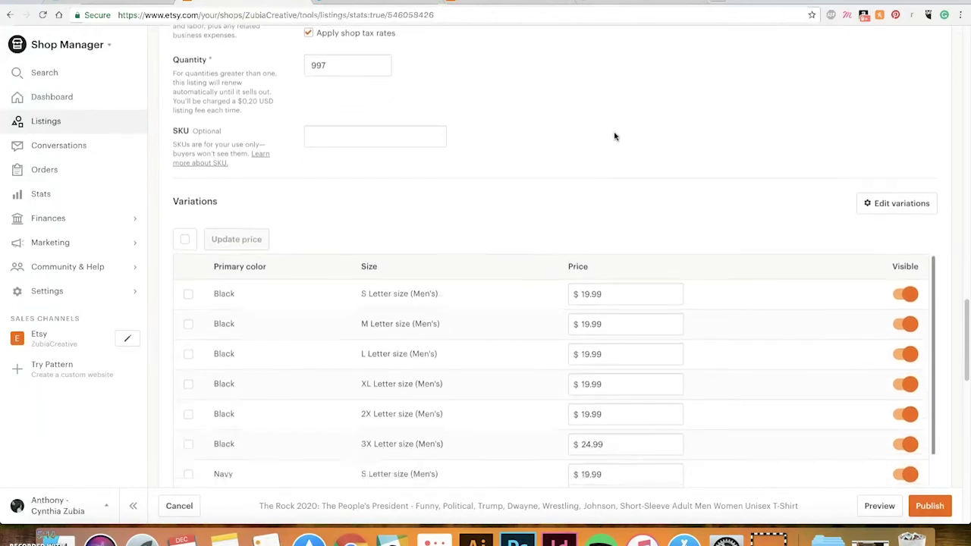
pyautogui.scroll(-1, 599, 129)
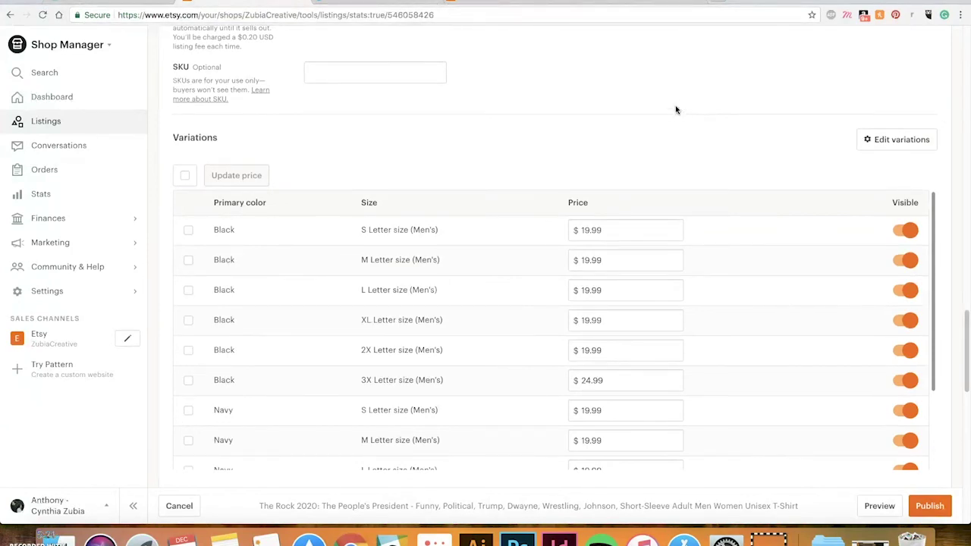
# - Examine the Printful shipping profiles, the item weight and size fields, and the shipping cost preview for the United States
pyautogui.scroll(-5, 943, 145)
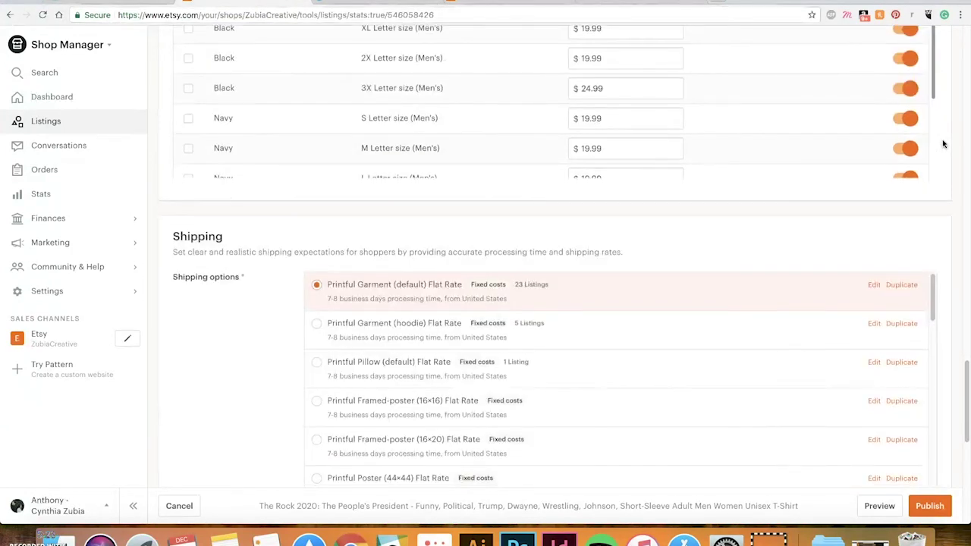
pyautogui.scroll(-3, 944, 144)
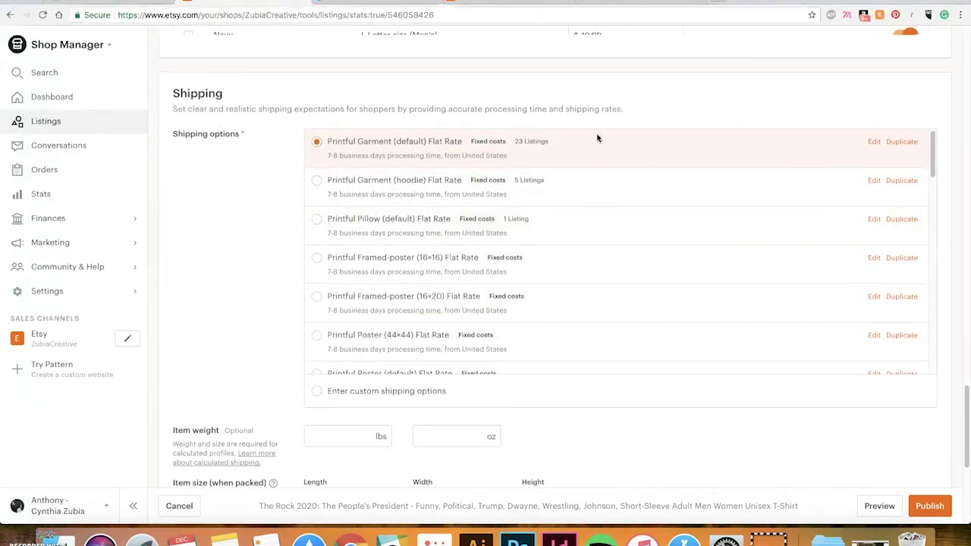
pyautogui.scroll(-8, 480, 301)
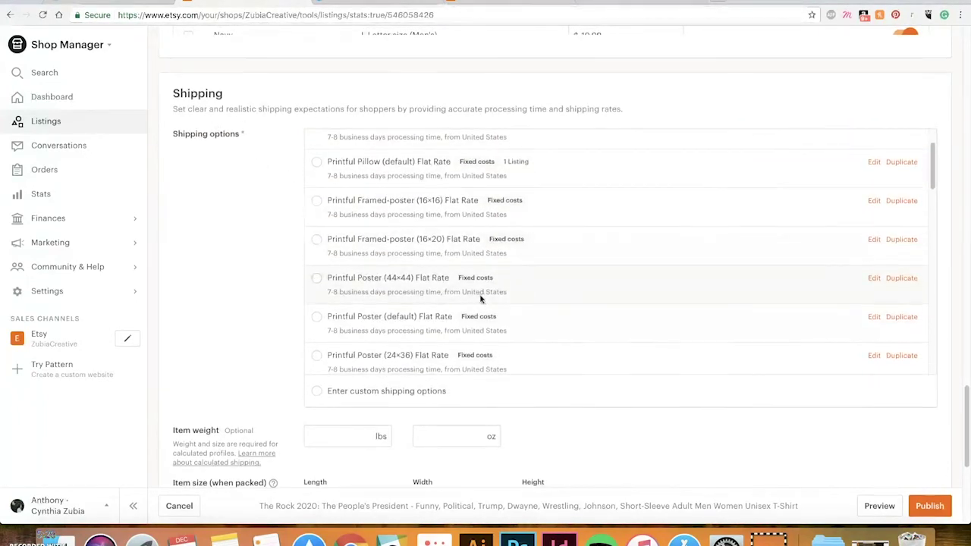
pyautogui.scroll(10, 523, 275)
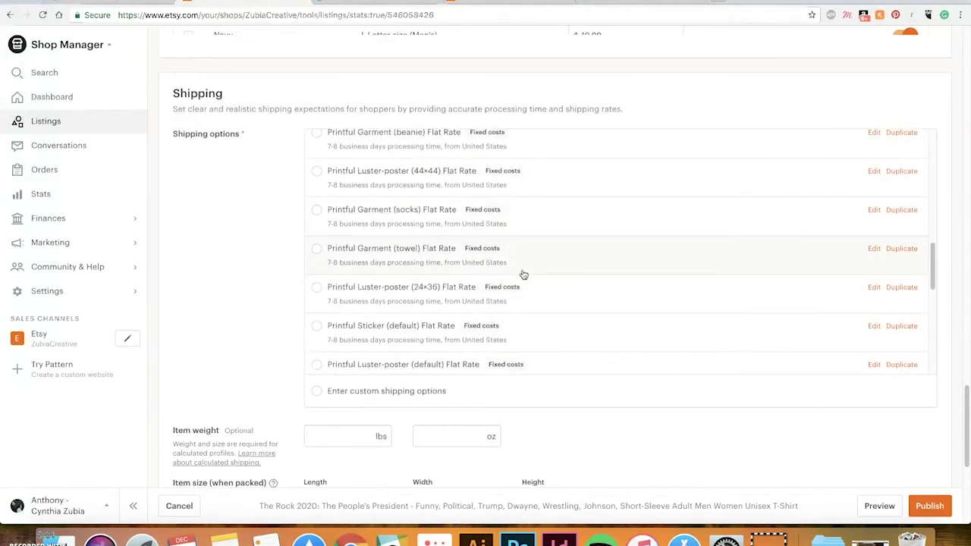
pyautogui.scroll(-3, 285, 266)
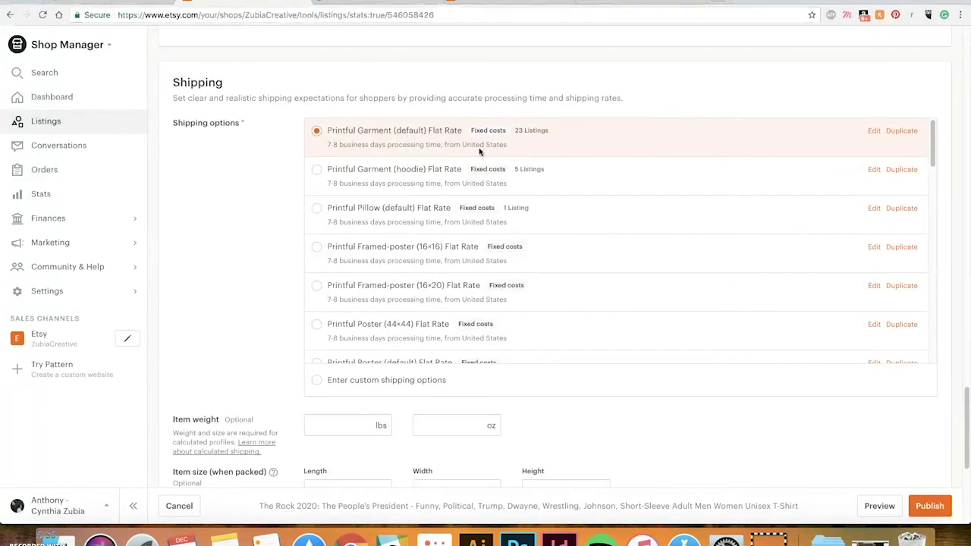
pyautogui.scroll(-1, 216, 186)
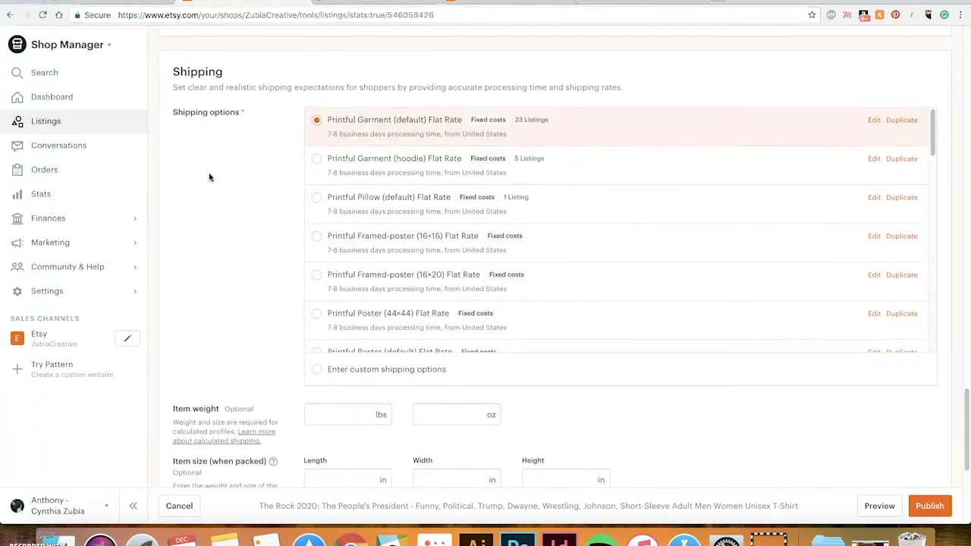
pyautogui.scroll(-2, 209, 175)
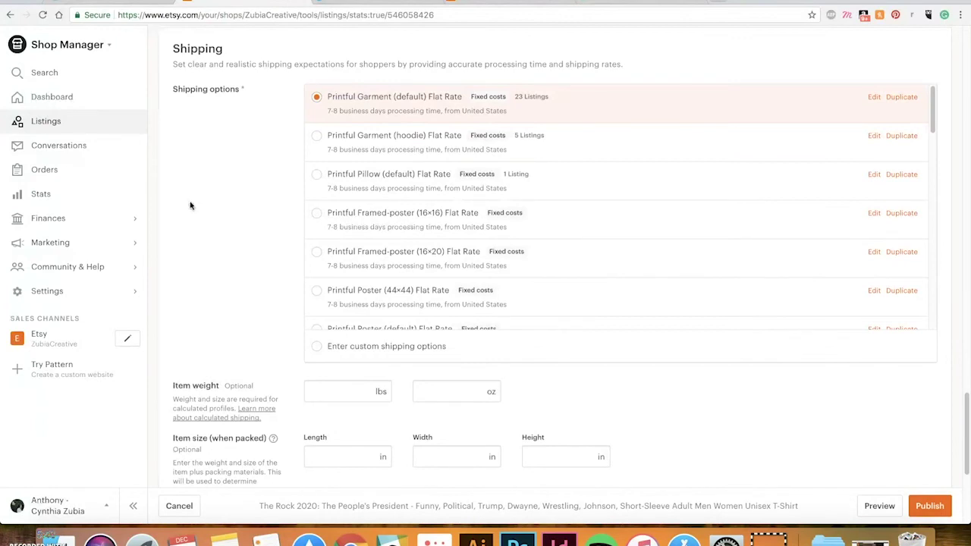
pyautogui.scroll(-10, 214, 183)
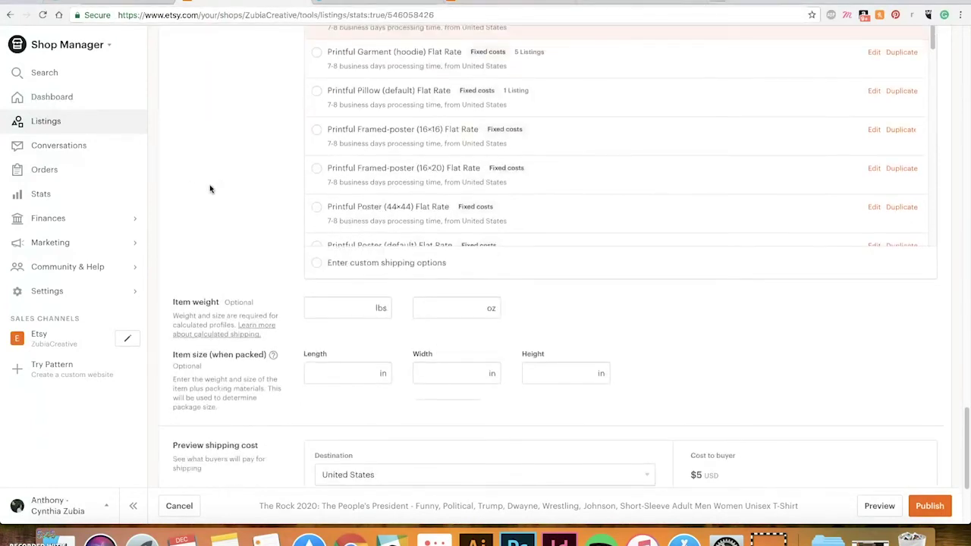
pyautogui.scroll(-3, 220, 191)
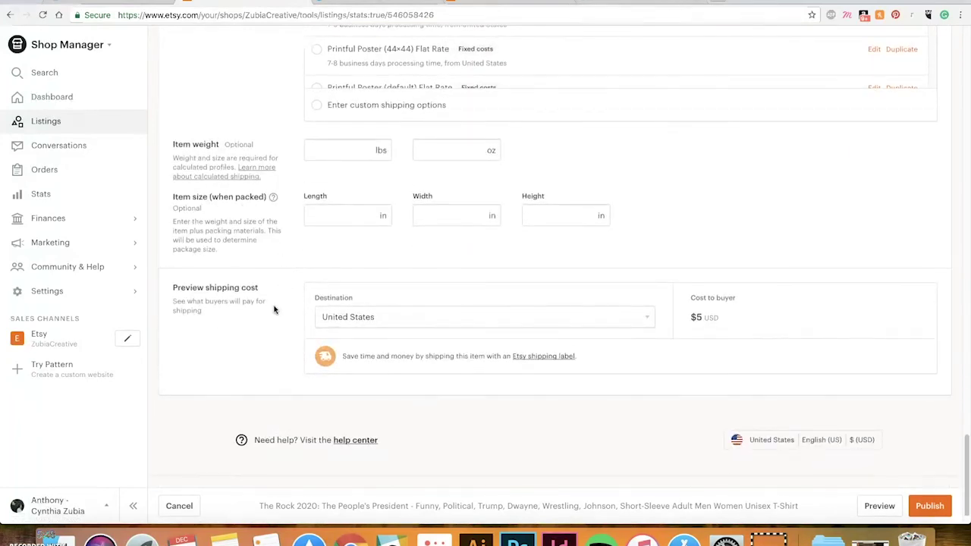
pyautogui.scroll(-2, 275, 305)
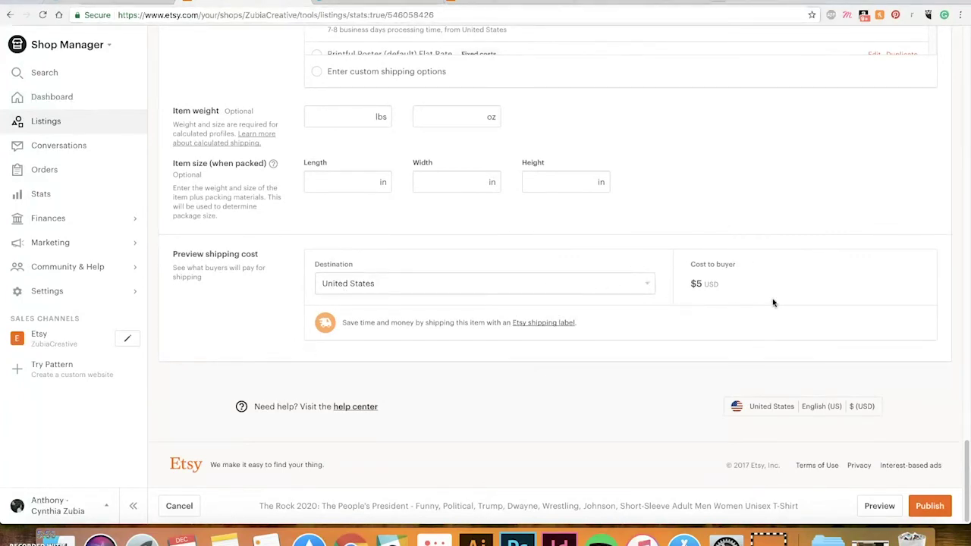
# - Recheck the listing's production partner, tags and title, and switch to the EtsyRank dashboard
pyautogui.scroll(10, 273, 375)
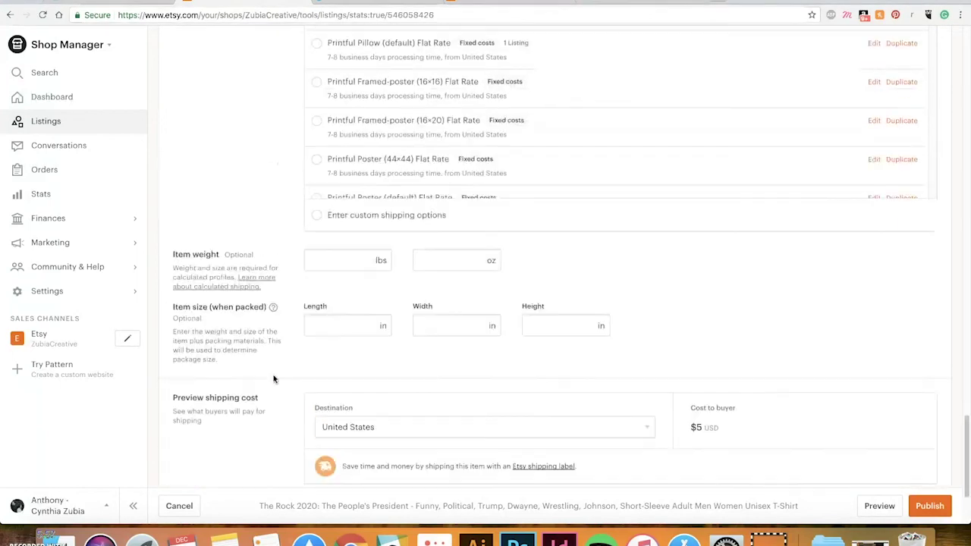
pyautogui.scroll(5, 617, 250)
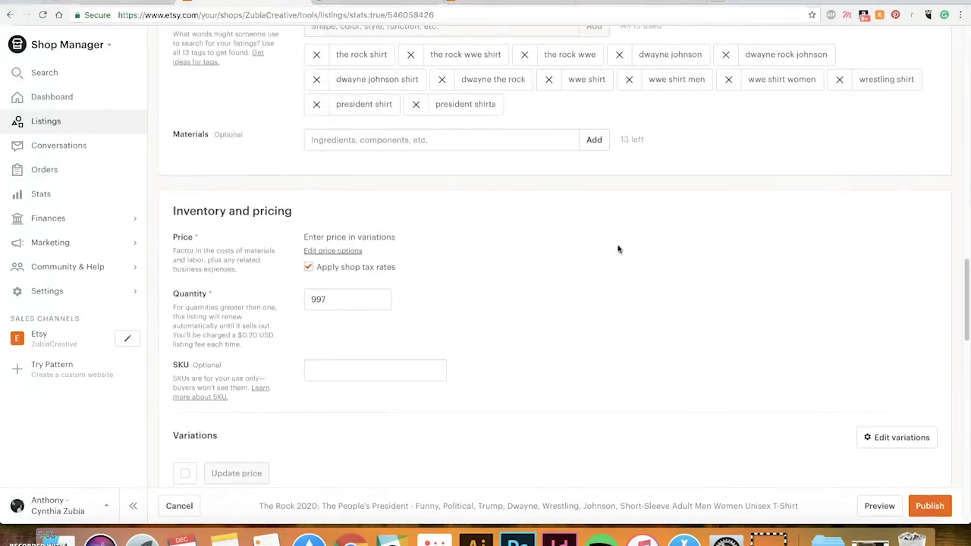
pyautogui.scroll(2, 832, 313)
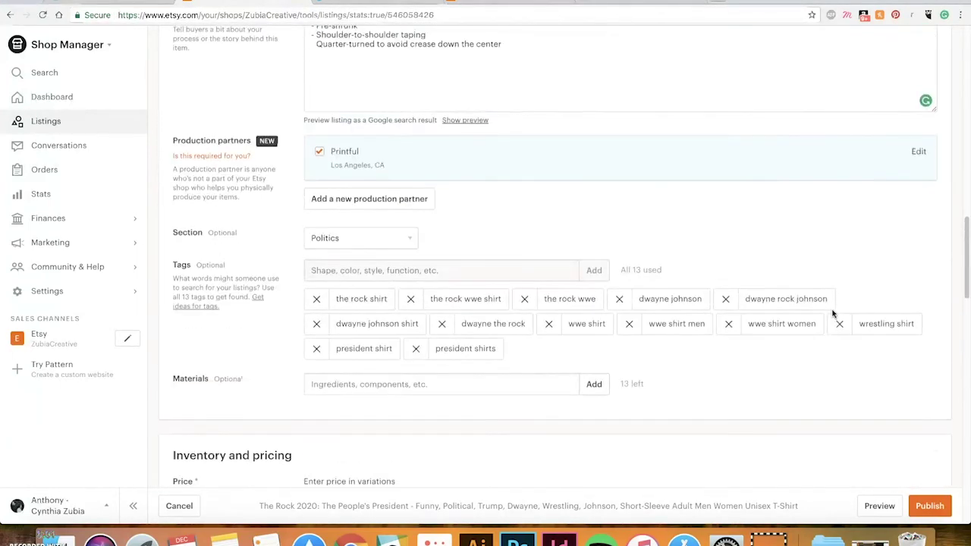
pyautogui.scroll(2, 809, 240)
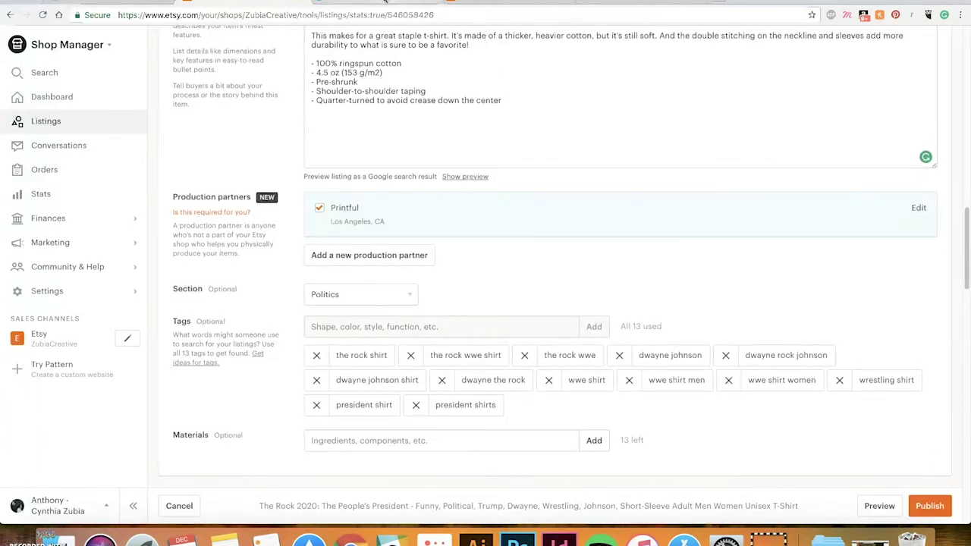
pyautogui.click(381, 2)
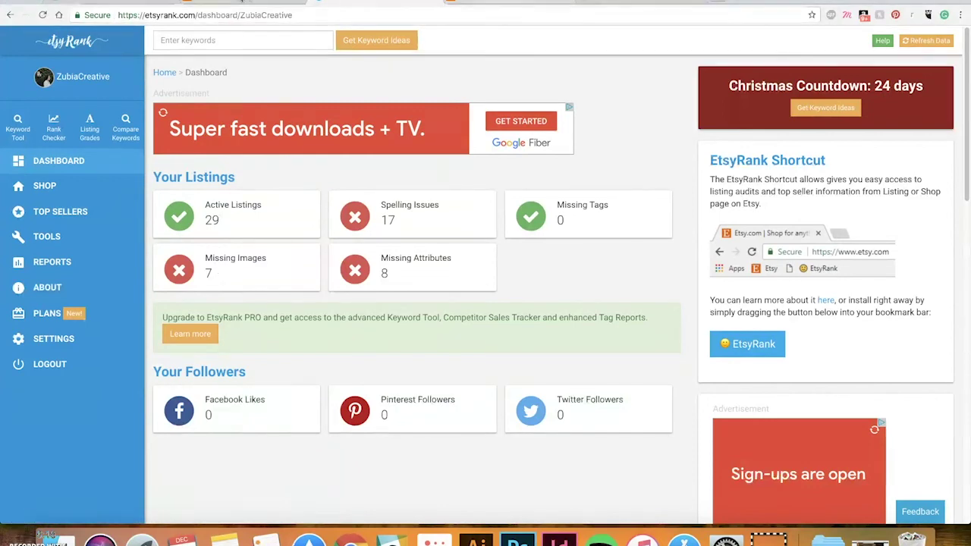
pyautogui.click(455, 4)
pyautogui.scroll(15, 415, 124)
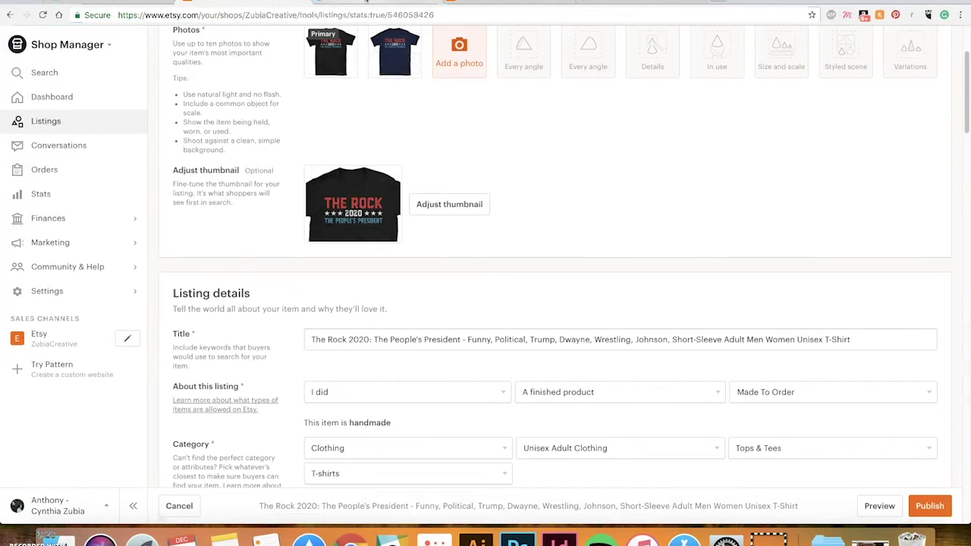
pyautogui.click(366, 4)
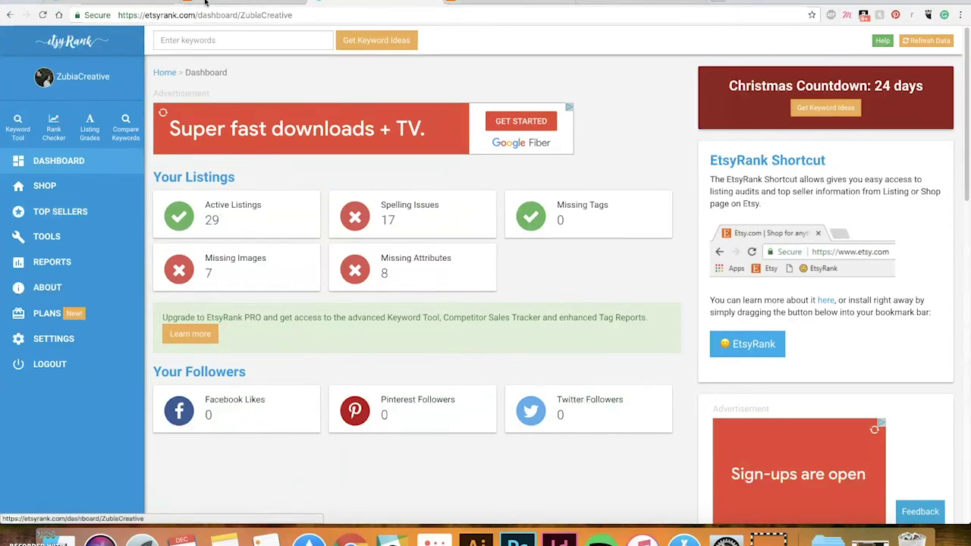
# - Get keyword ideas for "dwayne johnson" and examine the keyword's statistics, word cloud and related tags with their competition
pyautogui.click(173, 43)
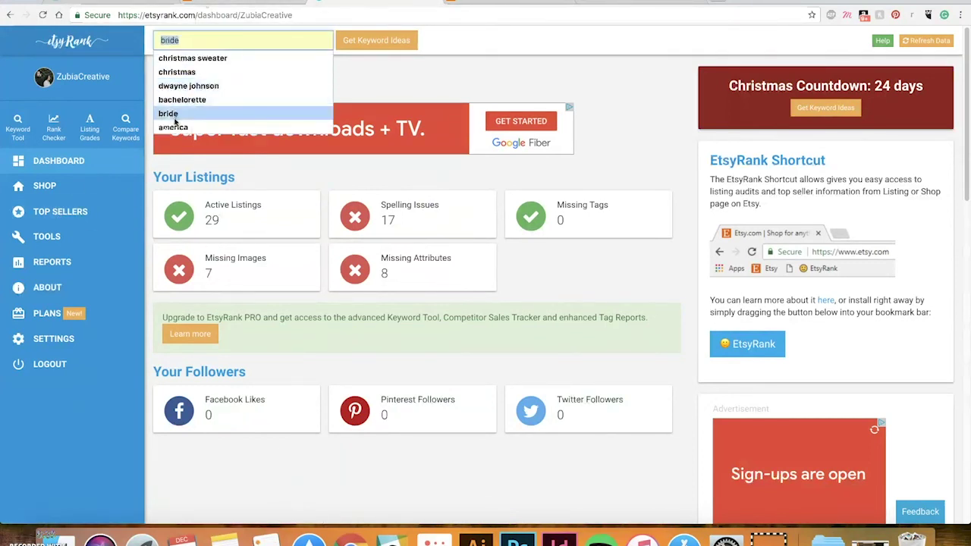
pyautogui.click(181, 92)
pyautogui.click(360, 44)
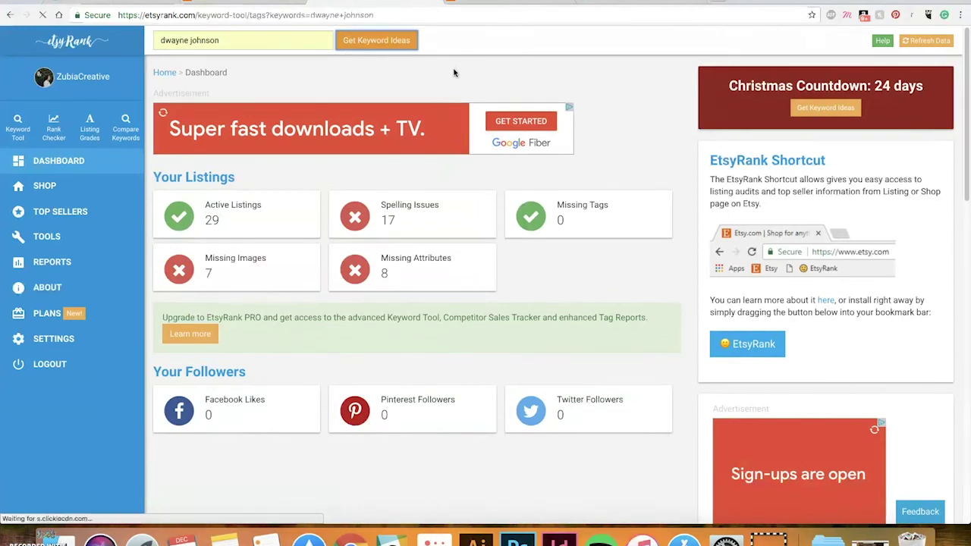
pyautogui.scroll(-3, 700, 165)
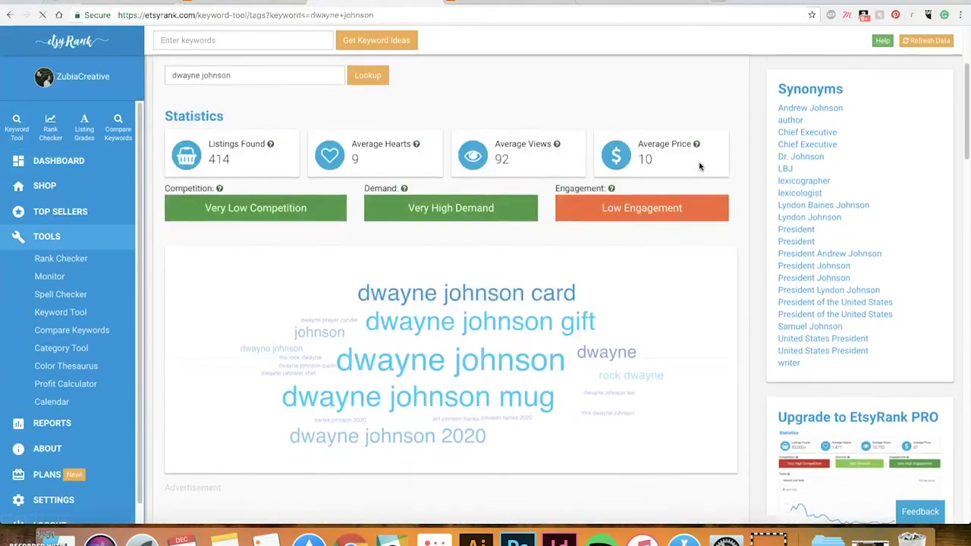
pyautogui.scroll(-6, 756, 163)
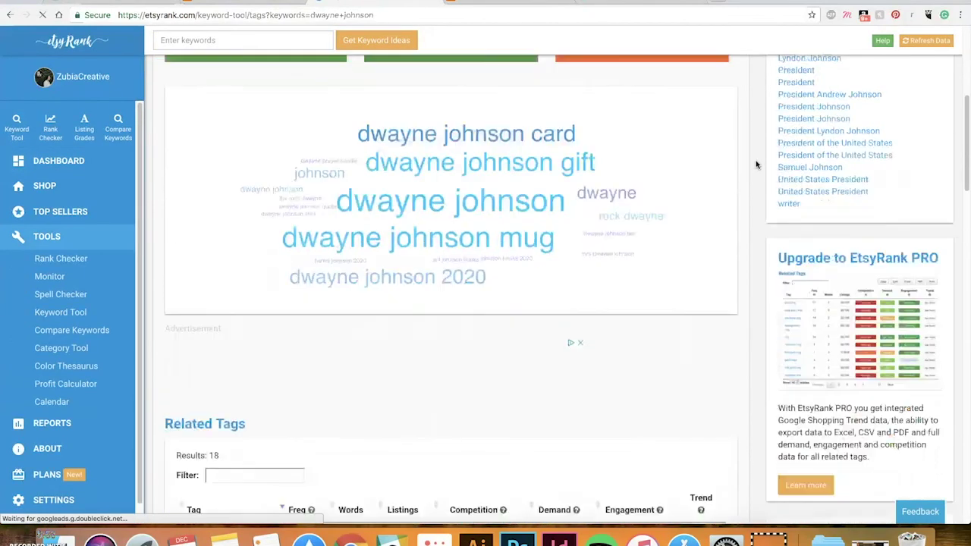
pyautogui.scroll(1, 743, 186)
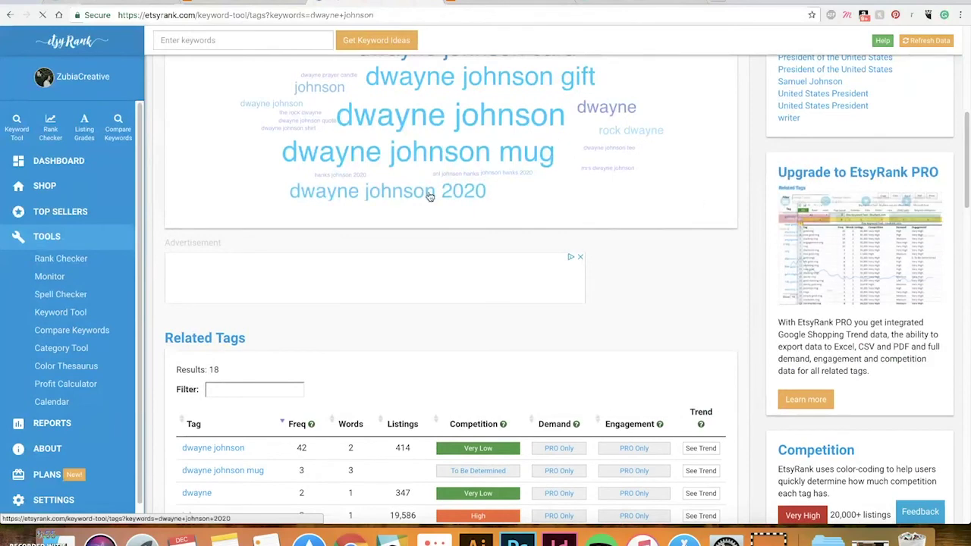
pyautogui.scroll(-5, 604, 190)
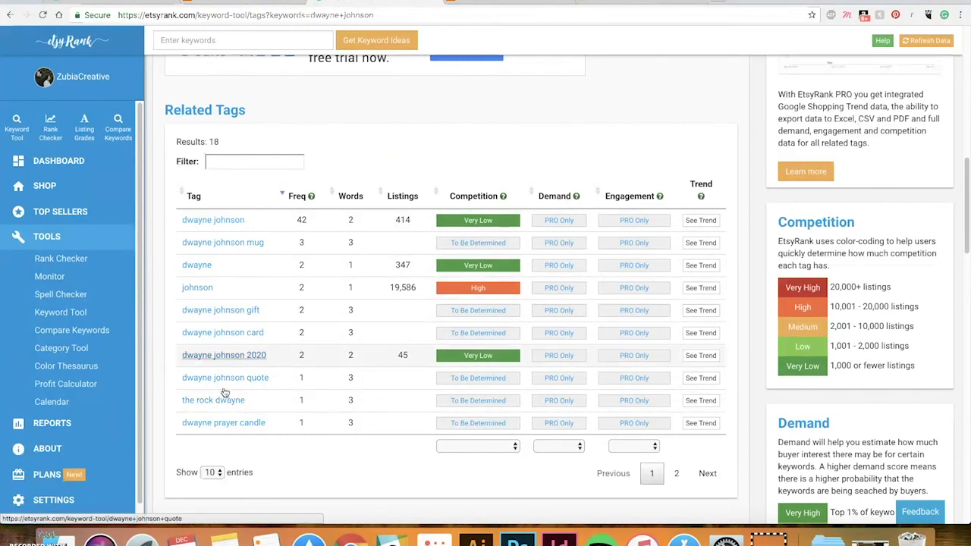
pyautogui.scroll(1, 623, 134)
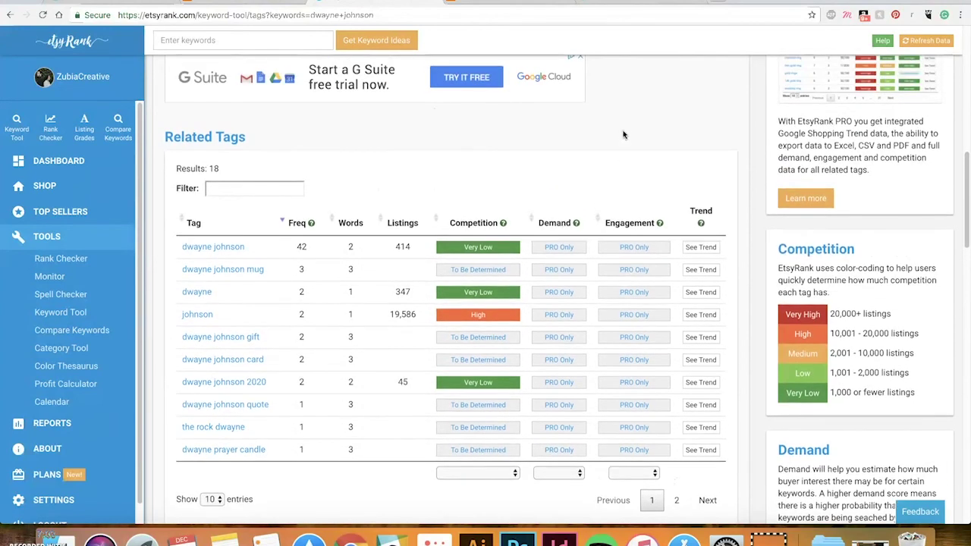
# - Check the popular search suggestions on the Etsy homepage and return to the T-shirt listing's photos section
pyautogui.click(437, 2)
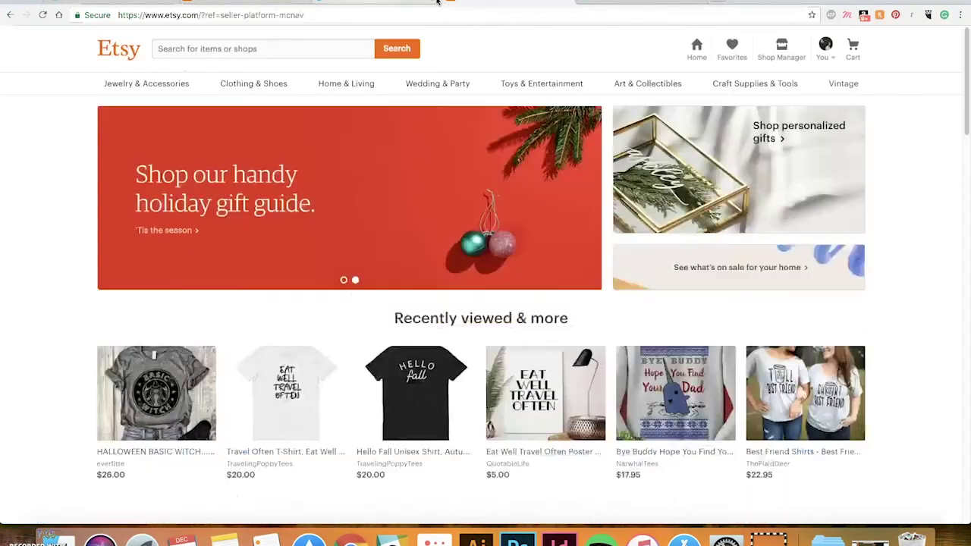
pyautogui.click(176, 48)
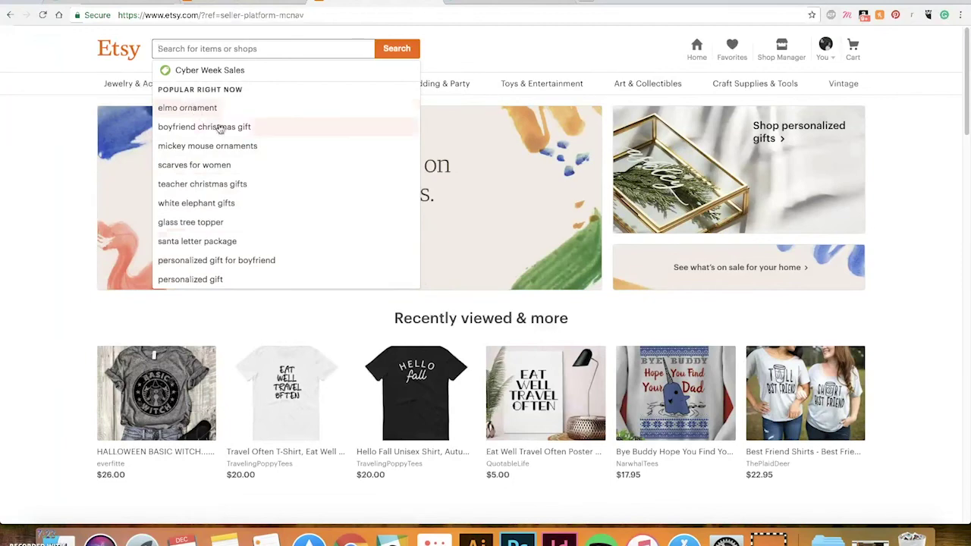
pyautogui.click(243, 6)
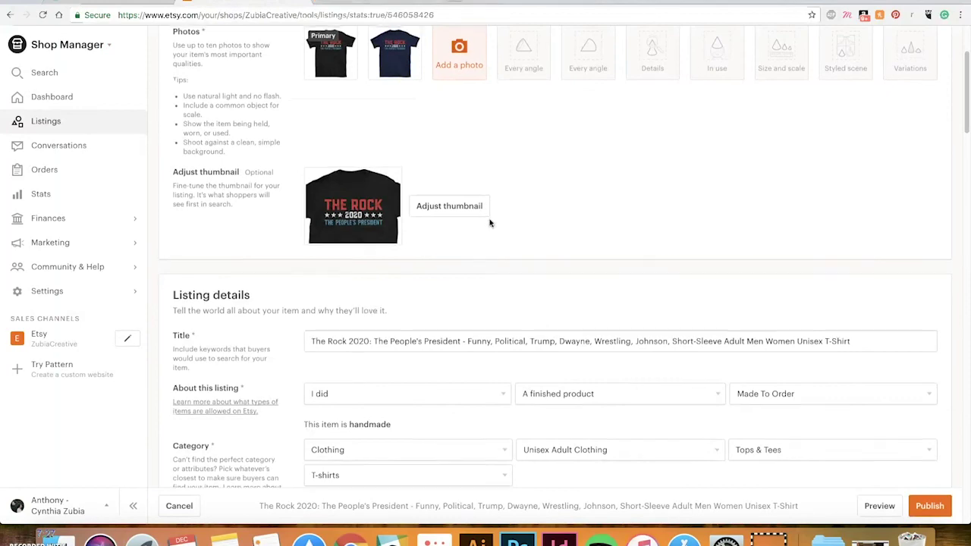
pyautogui.scroll(4, 489, 220)
pyautogui.scroll(-1, 898, 247)
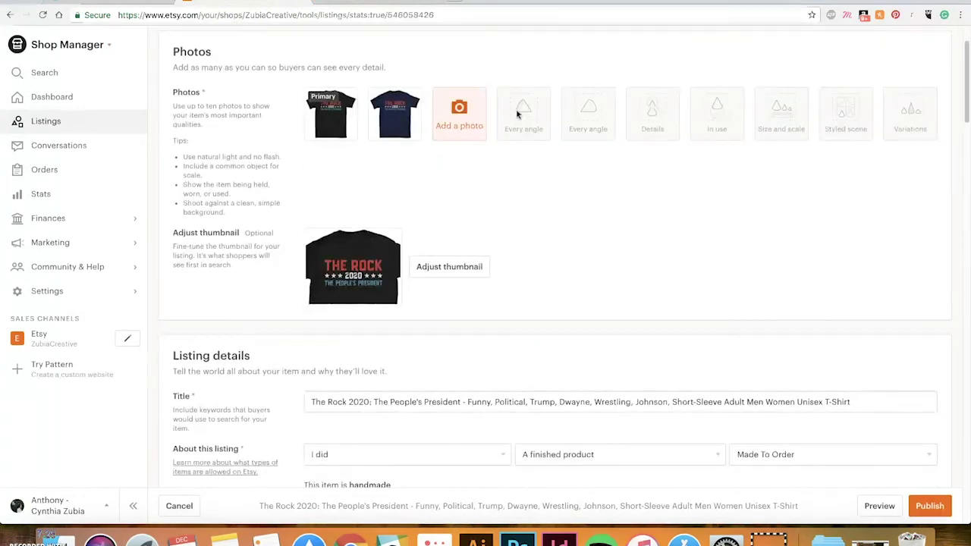
# - Review the T-shirt listing's photos, thumbnail, title, category, renewal options and description
pyautogui.scroll(-3, 910, 234)
pyautogui.scroll(-2, 934, 197)
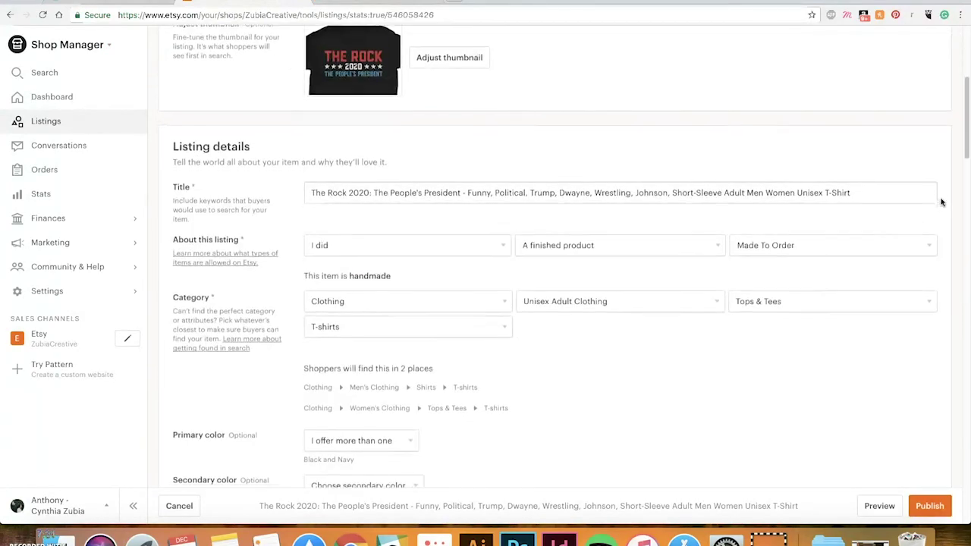
pyautogui.scroll(-4, 934, 201)
pyautogui.scroll(-8, 934, 203)
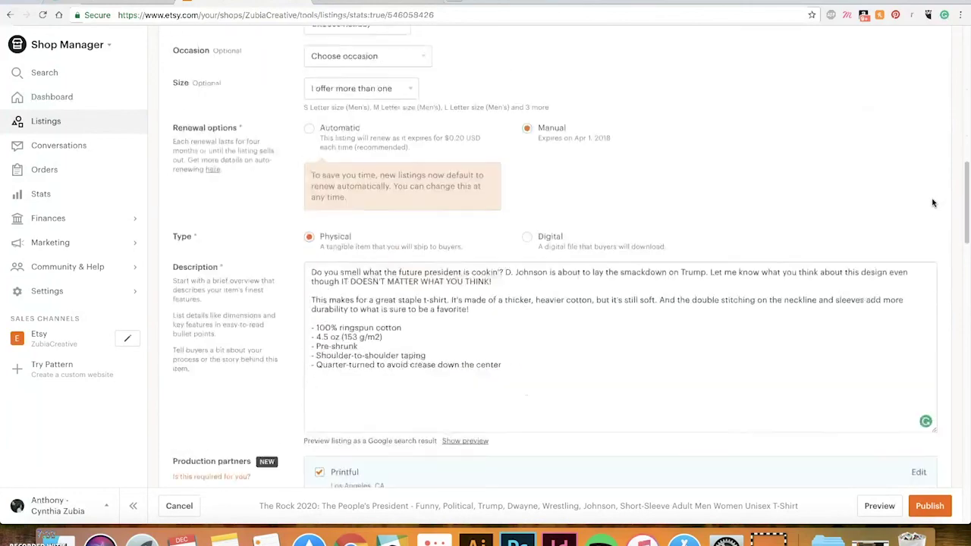
pyautogui.scroll(12, 944, 257)
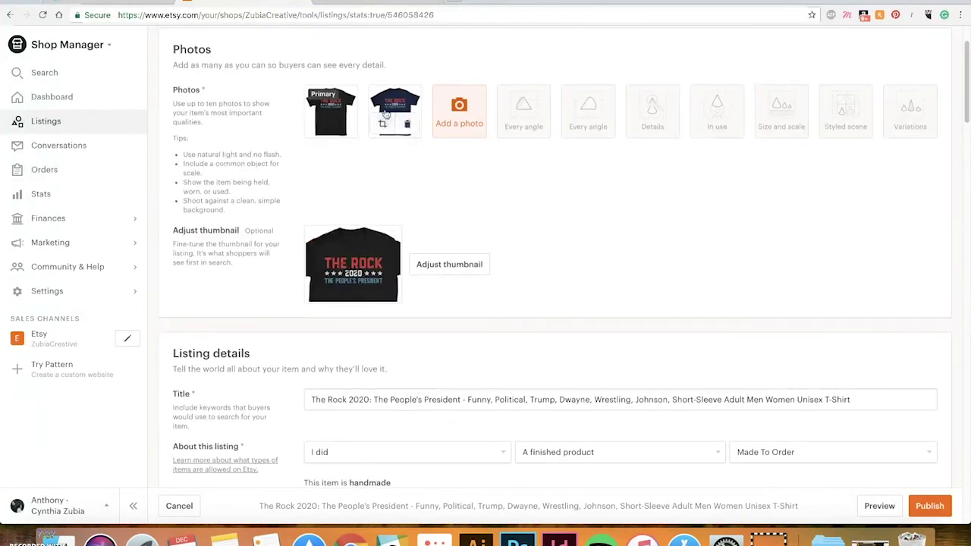
pyautogui.scroll(-1, 766, 231)
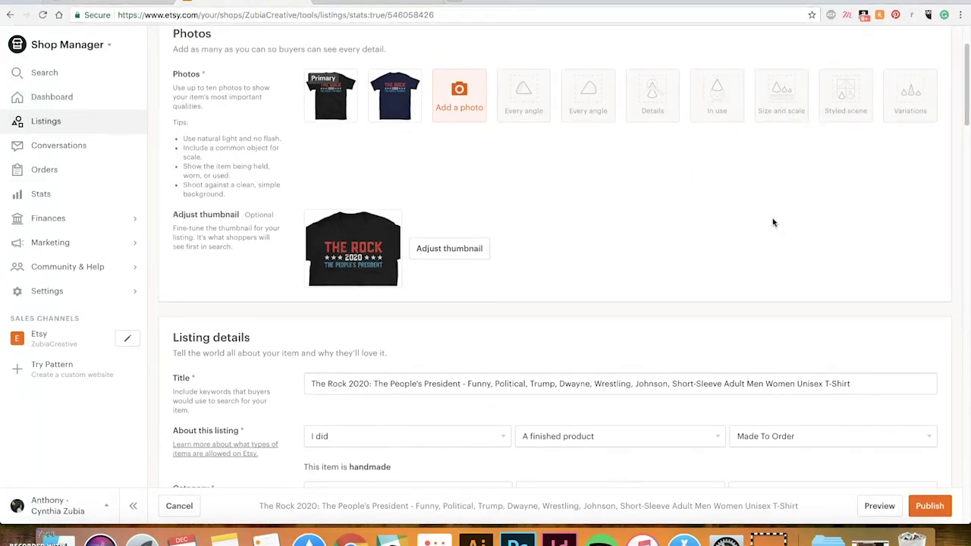
pyautogui.scroll(-2, 772, 222)
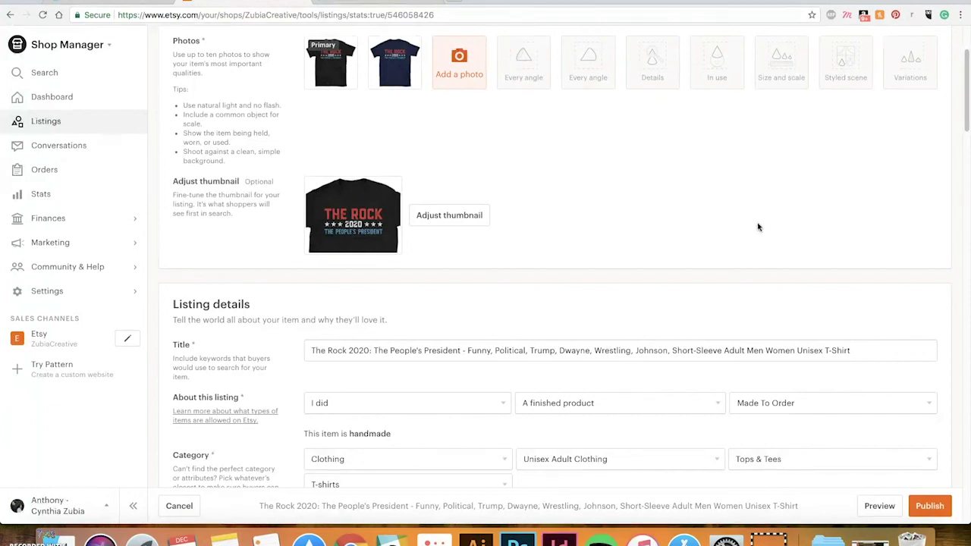
# - Go through the listing's optional attributes, production partner, tags, inventory fields and the price of each color and size variation
pyautogui.scroll(-5, 758, 220)
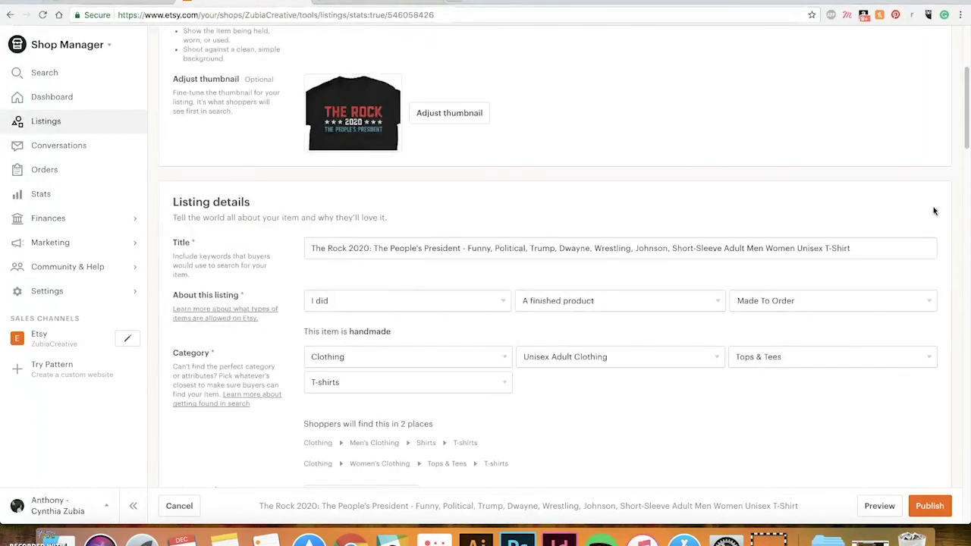
pyautogui.scroll(-10, 270, 173)
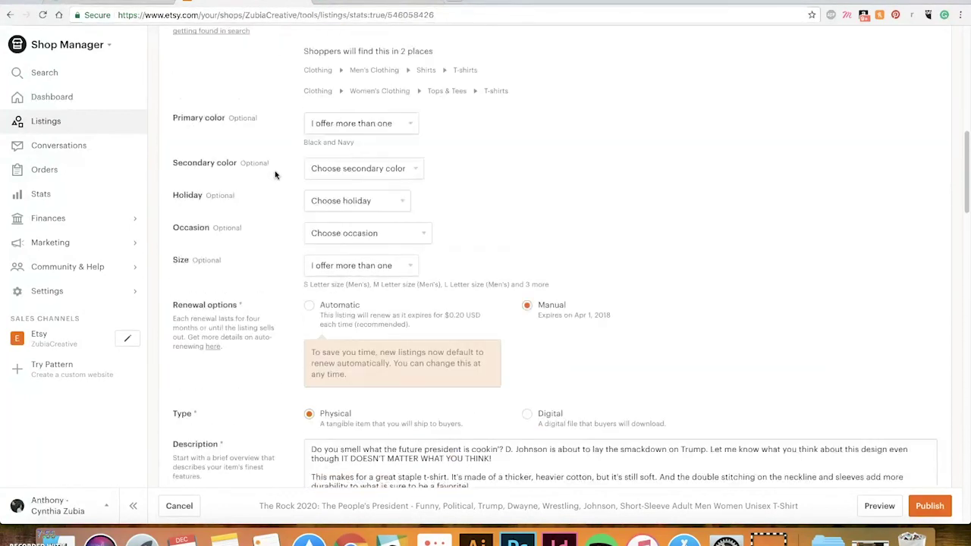
pyautogui.scroll(-8, 275, 168)
pyautogui.scroll(-7, 291, 158)
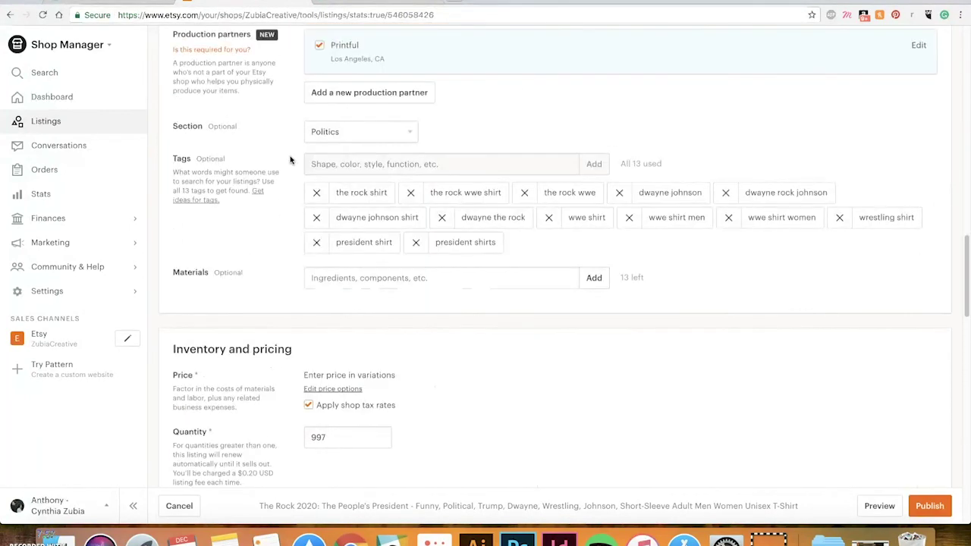
pyautogui.scroll(-4, 292, 302)
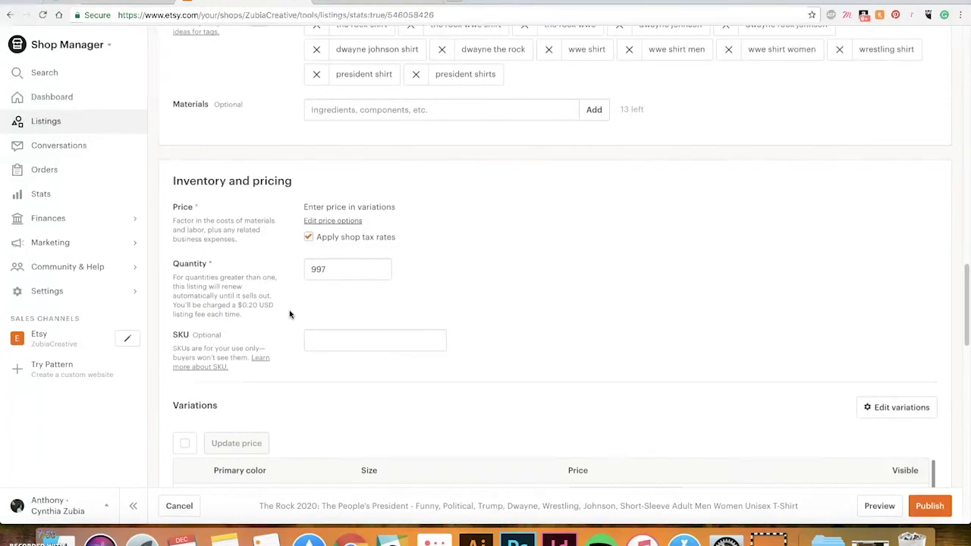
pyautogui.scroll(-6, 289, 311)
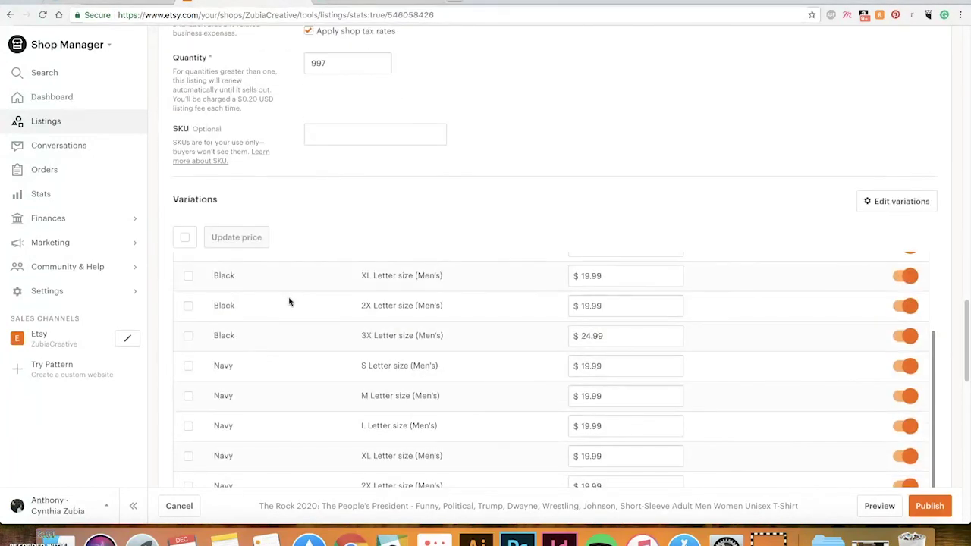
pyautogui.scroll(-4, 940, 195)
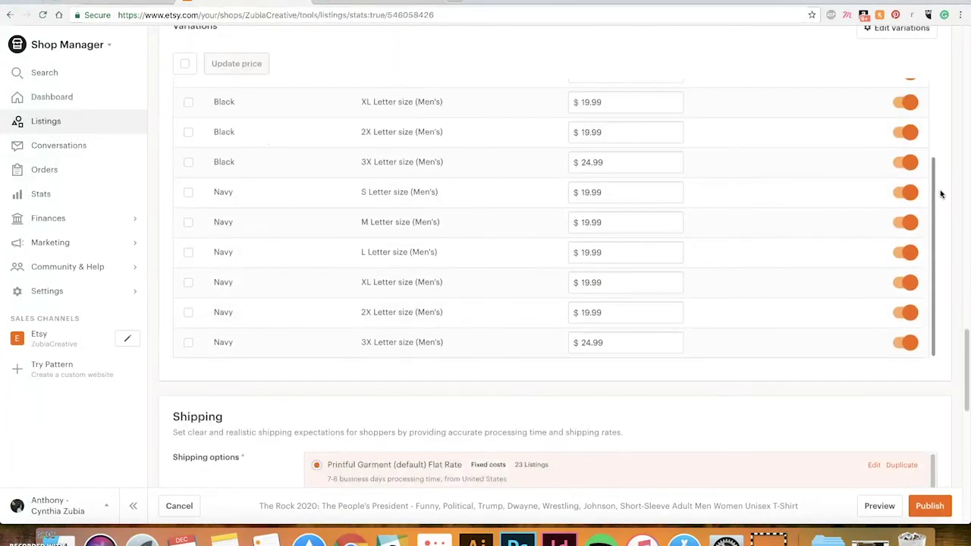
# - Check the Printful shipping options, item weight and size fields and shipping cost preview, and look back over the variation prices
pyautogui.scroll(-5, 940, 195)
pyautogui.scroll(-3, 941, 188)
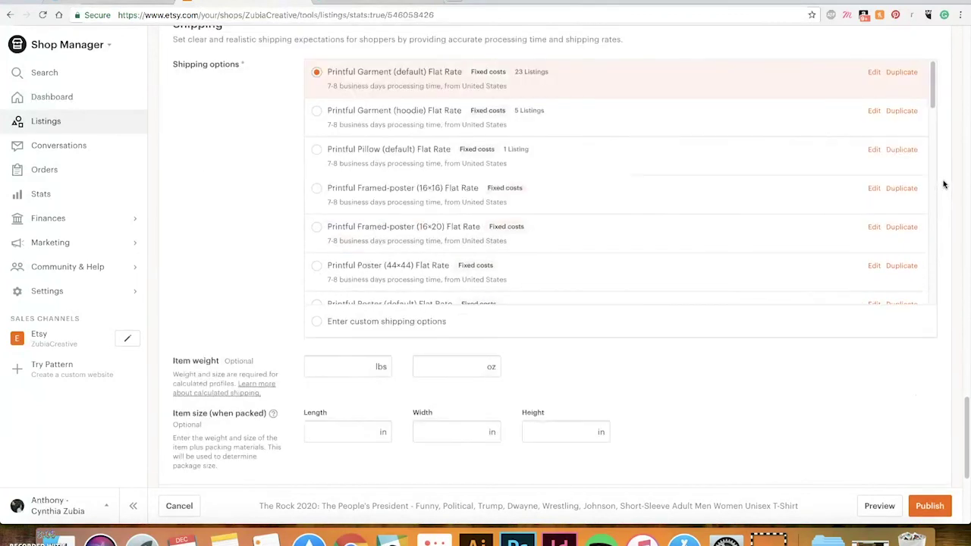
pyautogui.scroll(-4, 945, 185)
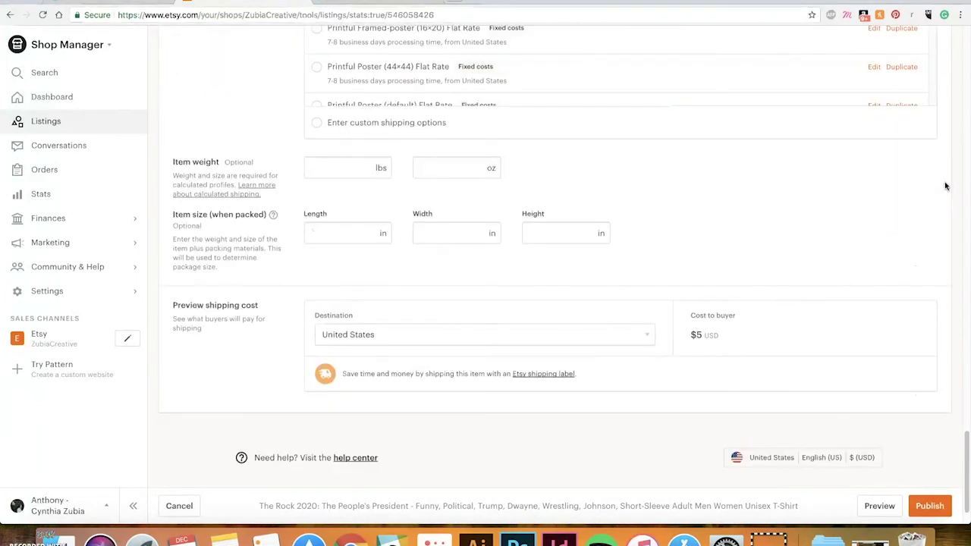
pyautogui.scroll(-1, 288, 195)
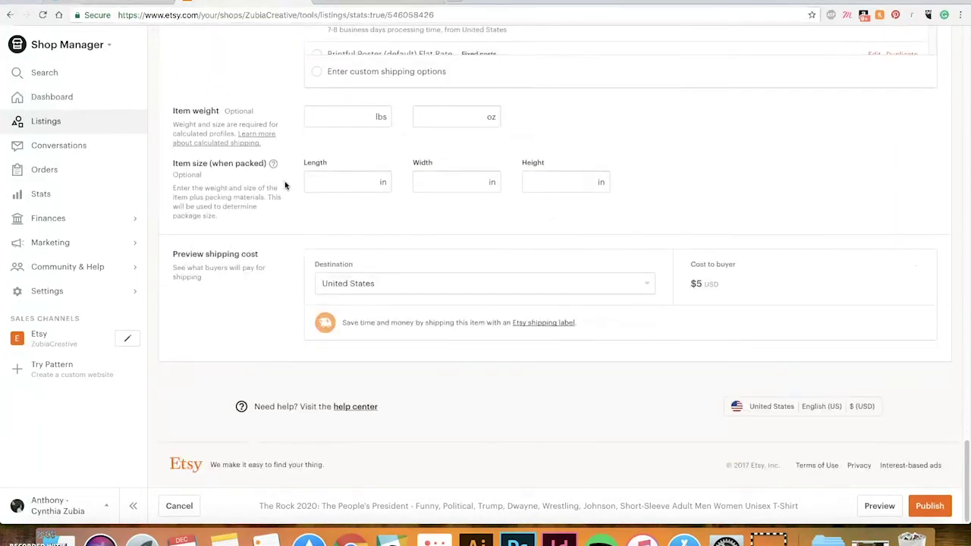
pyautogui.scroll(8, 283, 186)
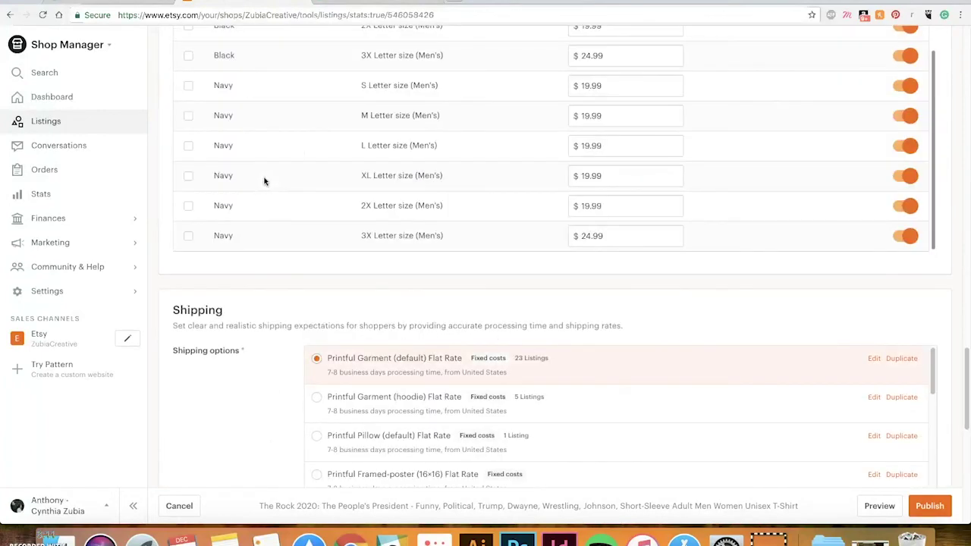
pyautogui.scroll(14, 207, 304)
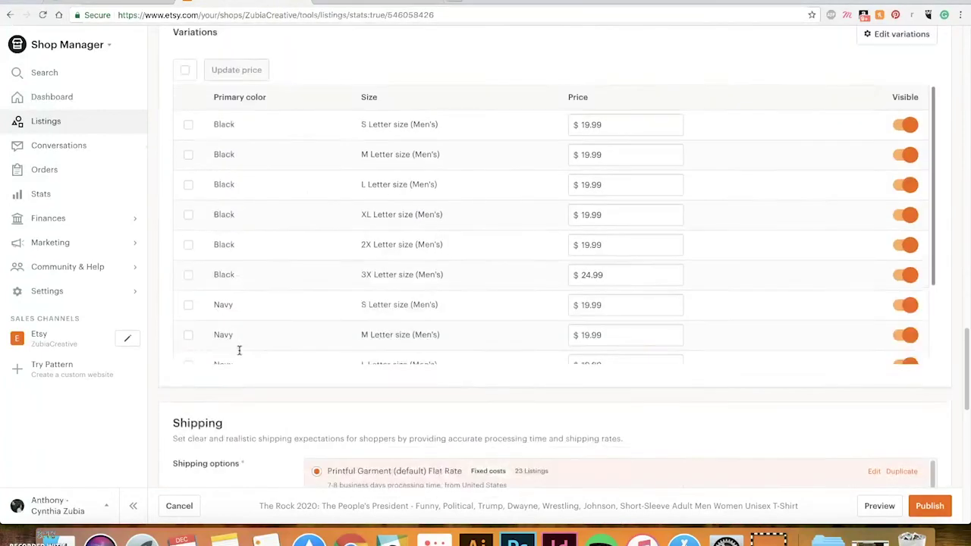
pyautogui.scroll(6, 221, 159)
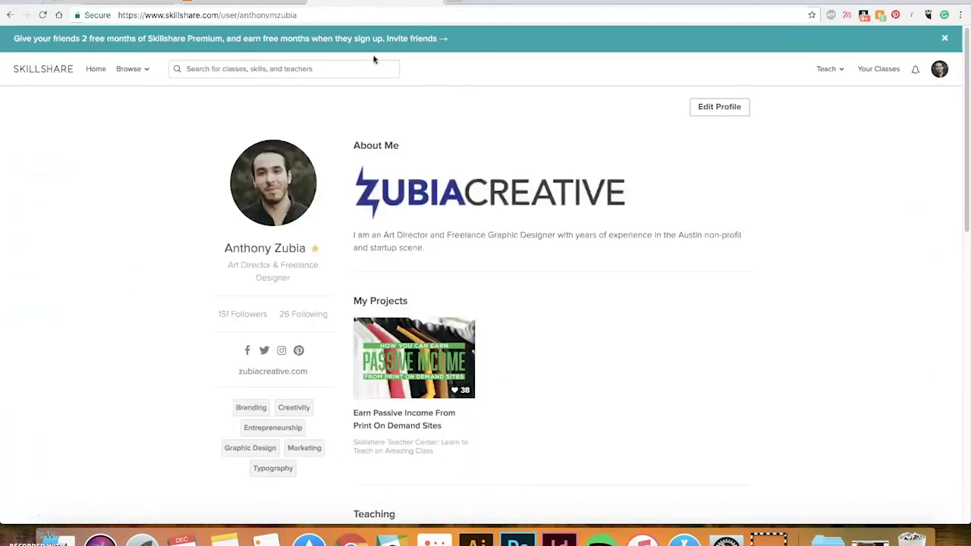
# - Look over the projects and the classes taught on the Skillshare profile page
pyautogui.scroll(-2, 655, 243)
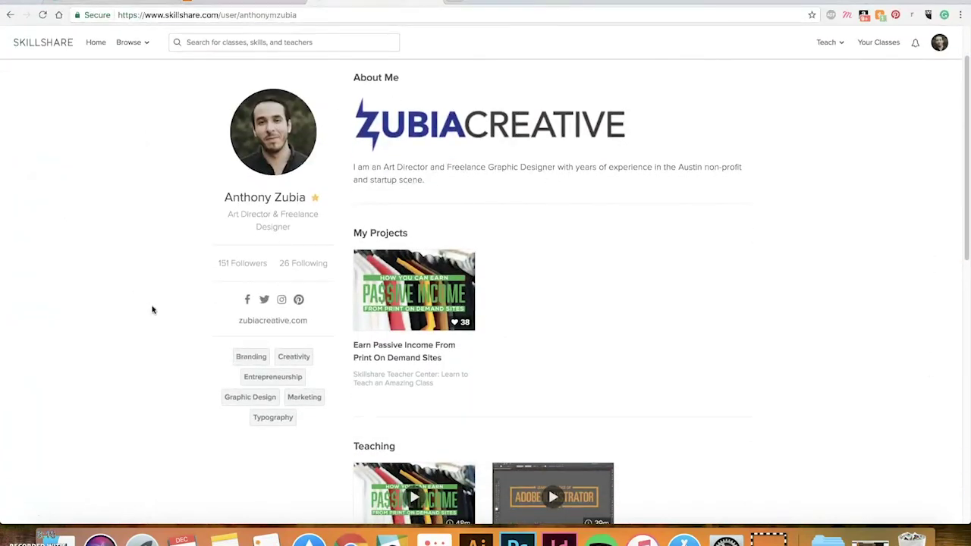
pyautogui.scroll(-3, 455, 340)
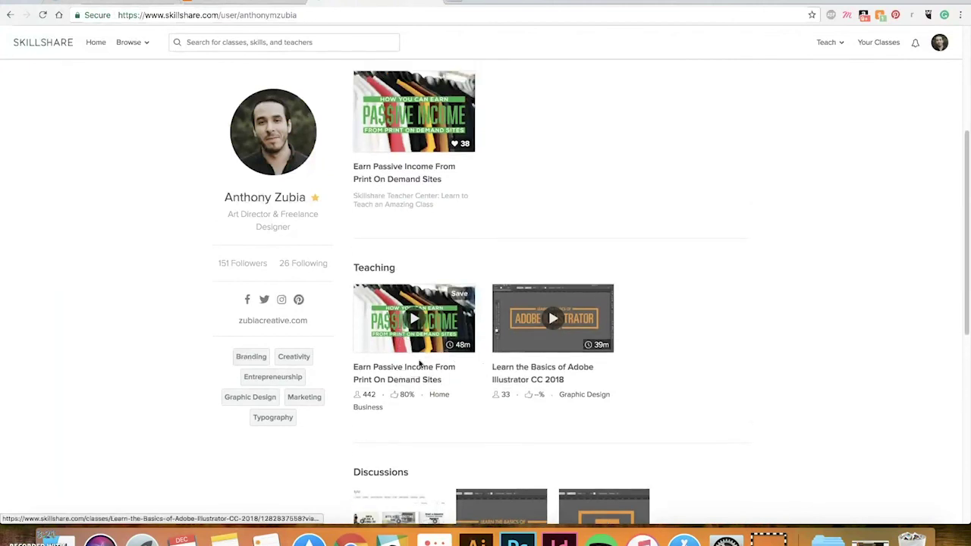
pyautogui.scroll(4, 467, 345)
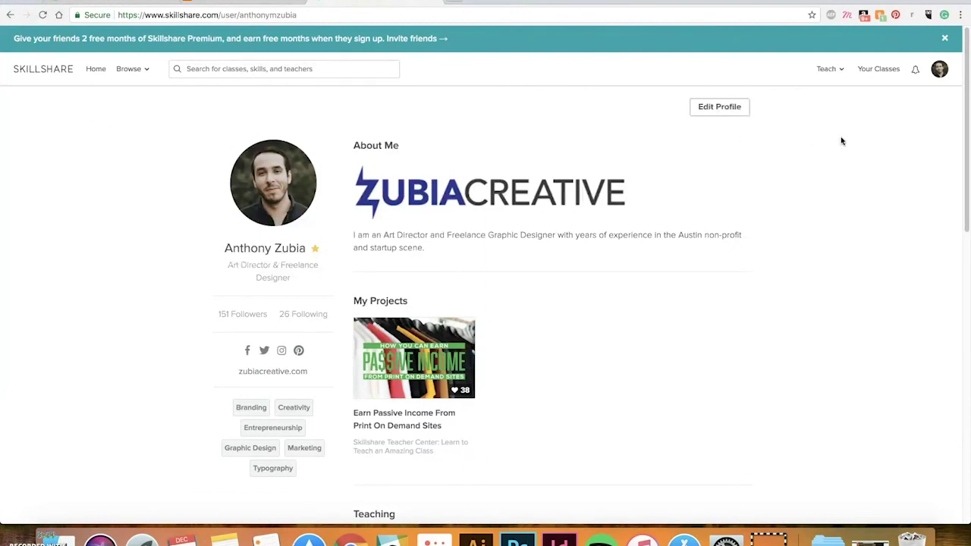
# - Return to the Etsy T-shirt listing and recheck its photos, listing details, description, tags and inventory section
pyautogui.click(228, 3)
pyautogui.scroll(3, 511, 219)
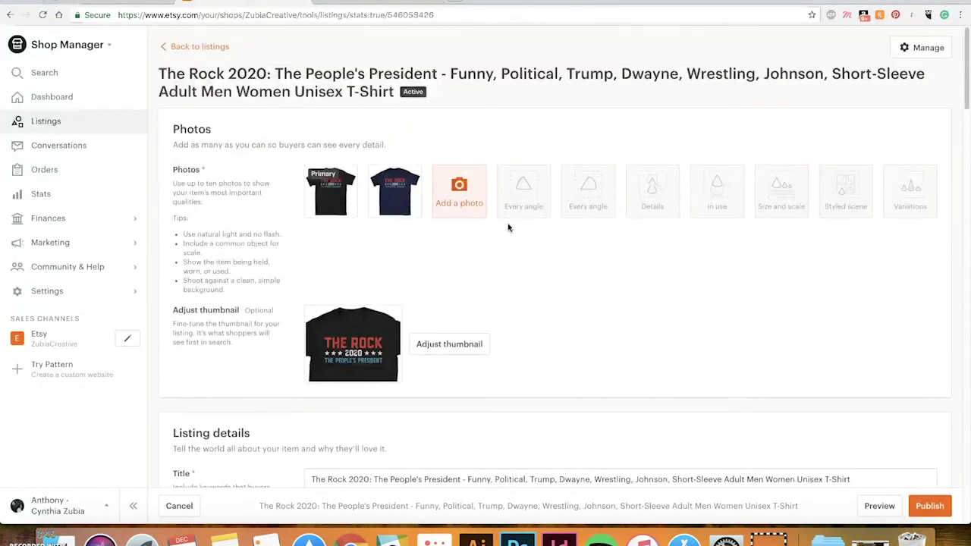
pyautogui.scroll(-3, 487, 217)
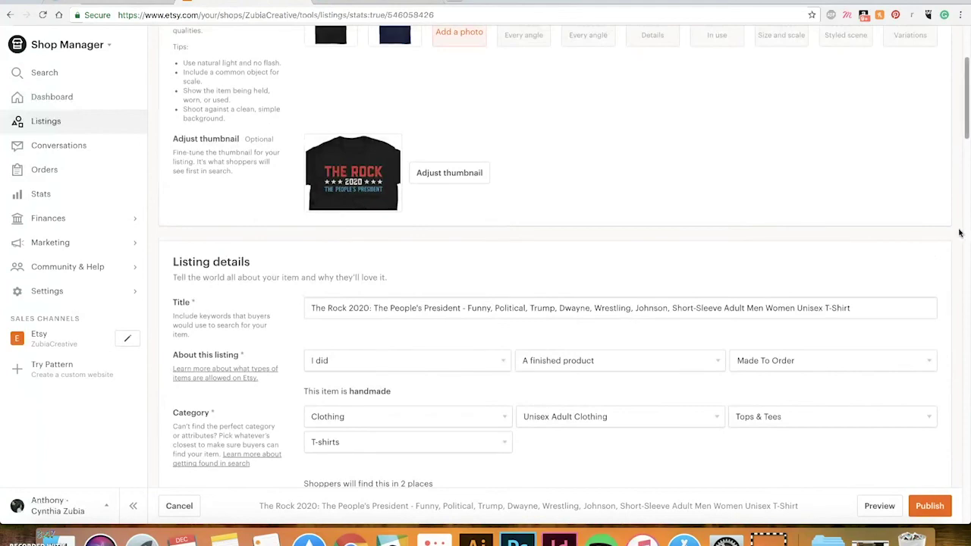
pyautogui.scroll(-3, 938, 228)
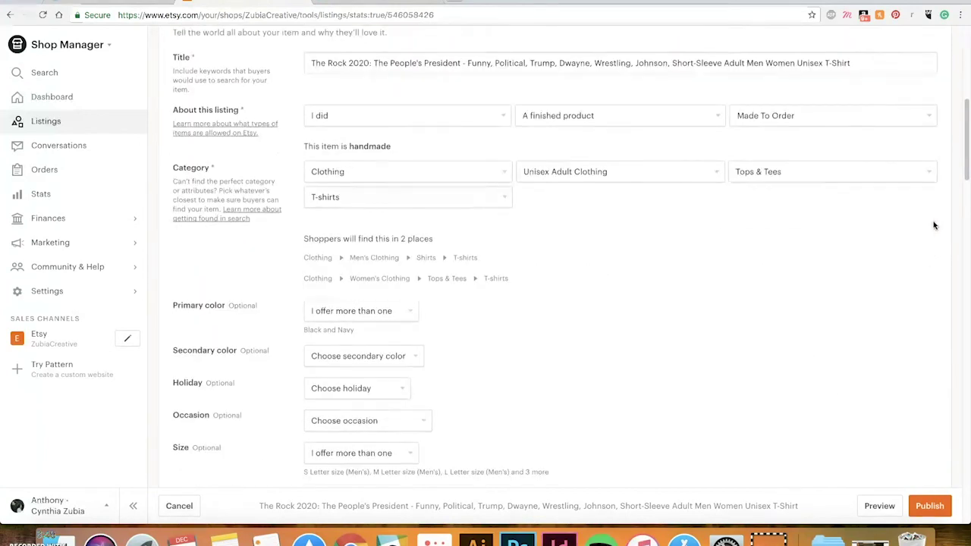
pyautogui.scroll(-5, 933, 226)
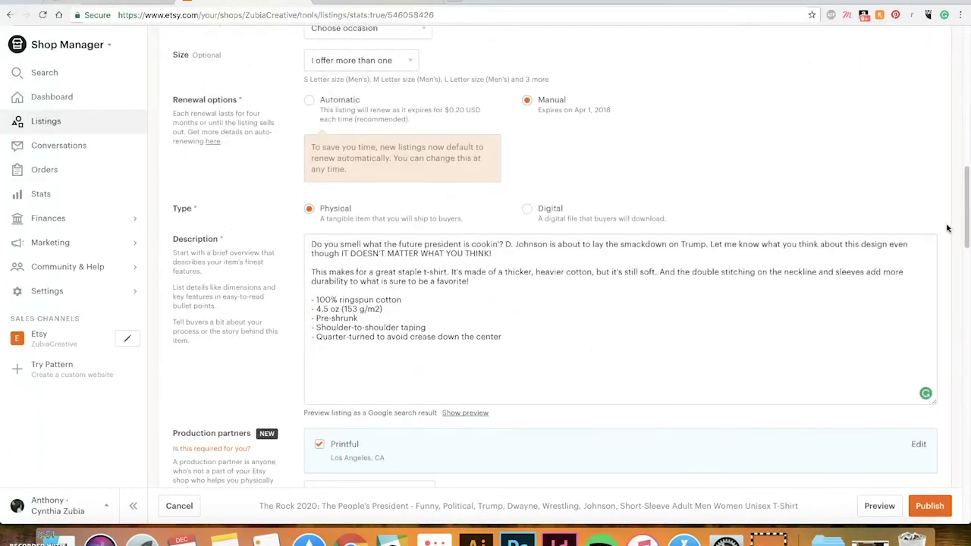
pyautogui.scroll(-7, 946, 227)
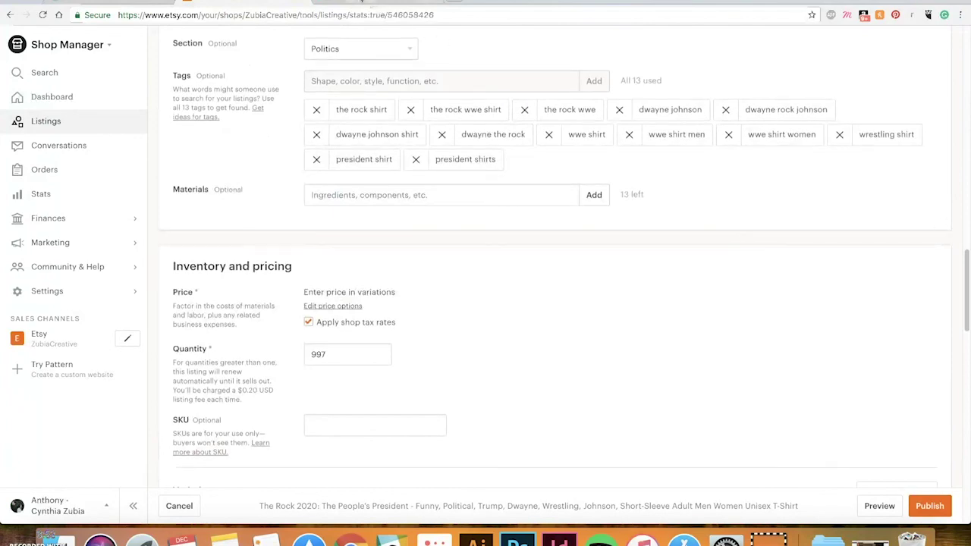